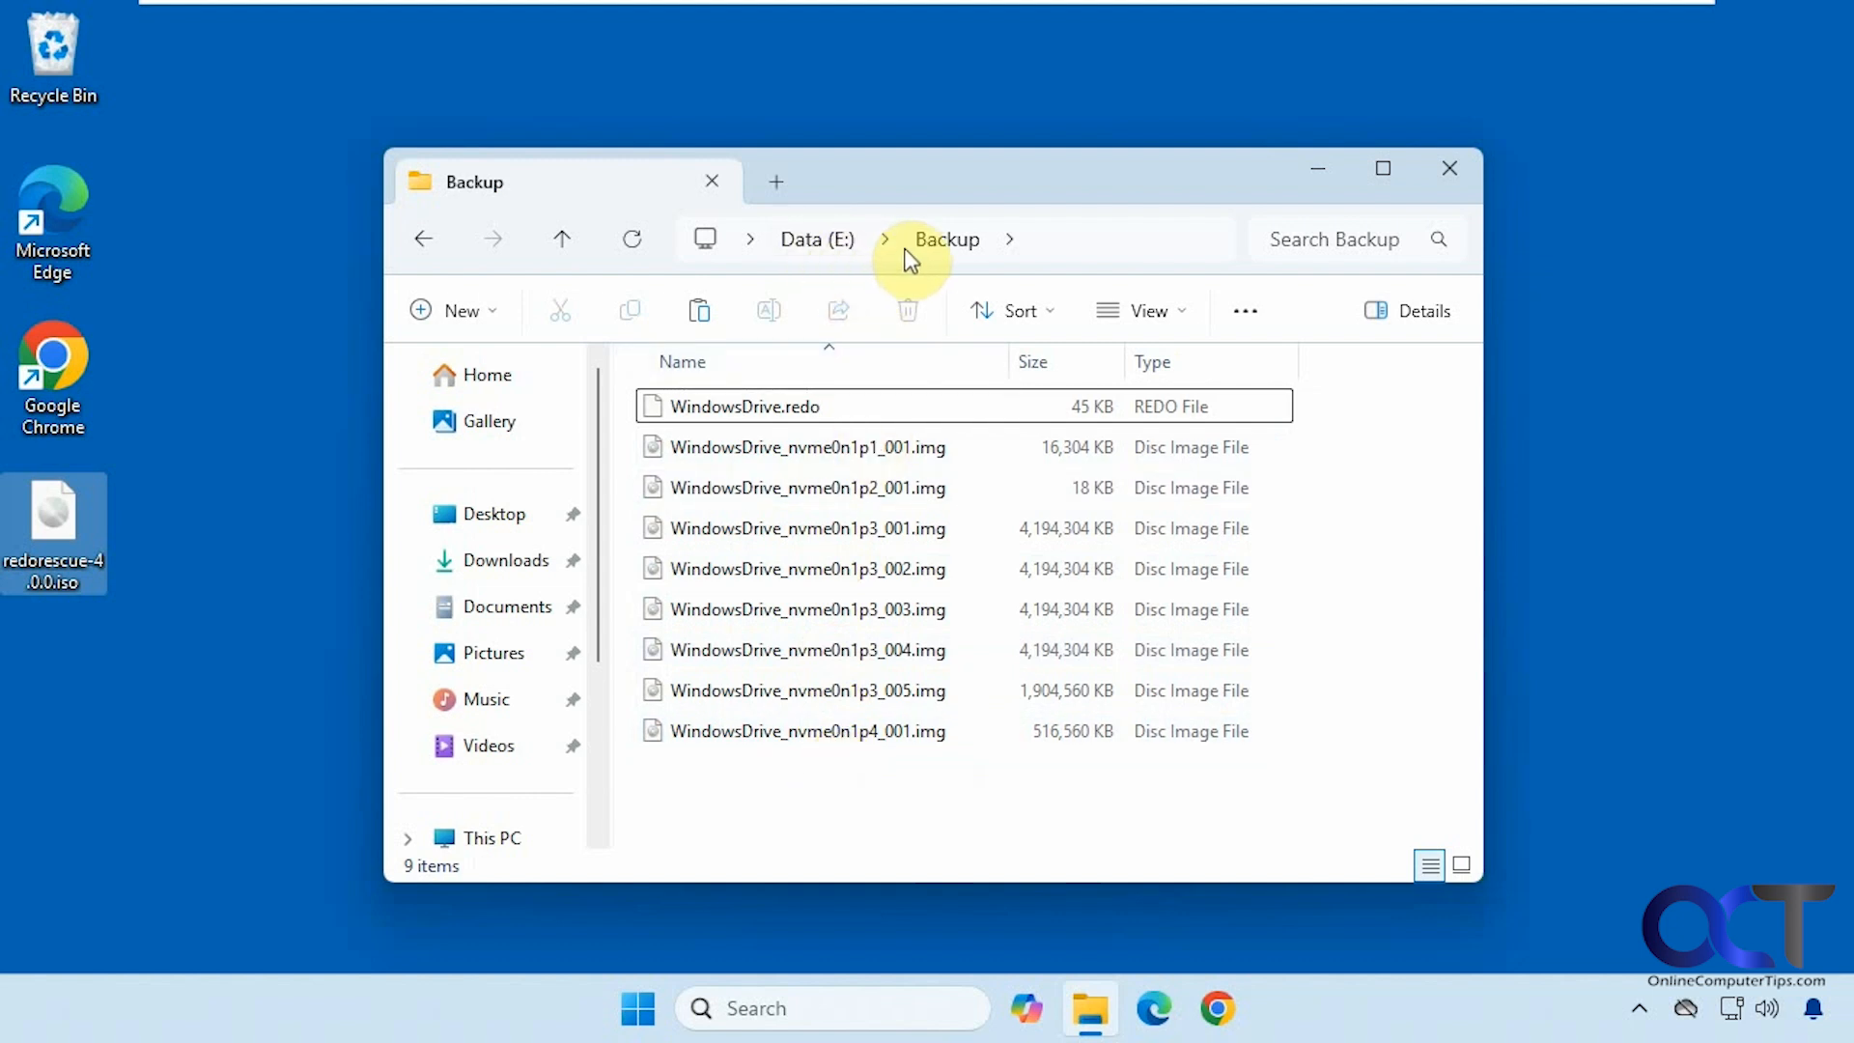
View the Redo Rescue ISO's properties, then cancel without changes
right_click(60, 562)
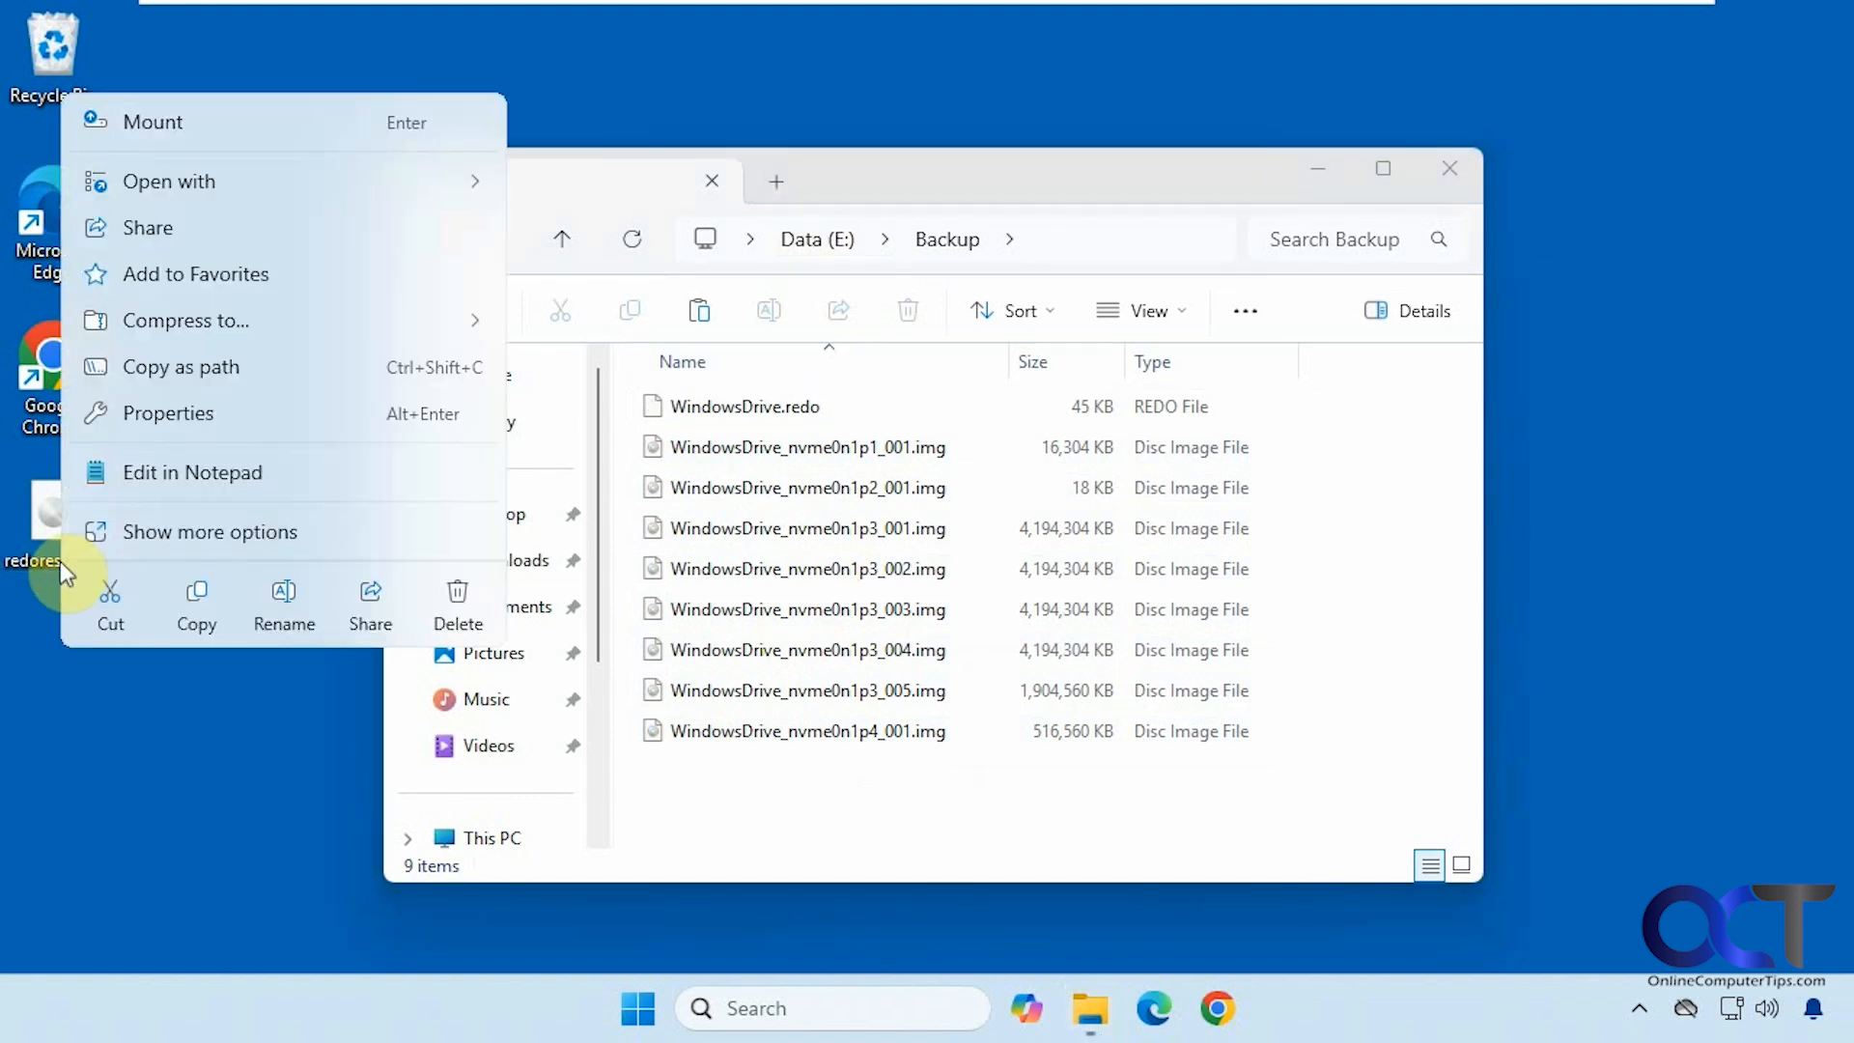
click(191, 421)
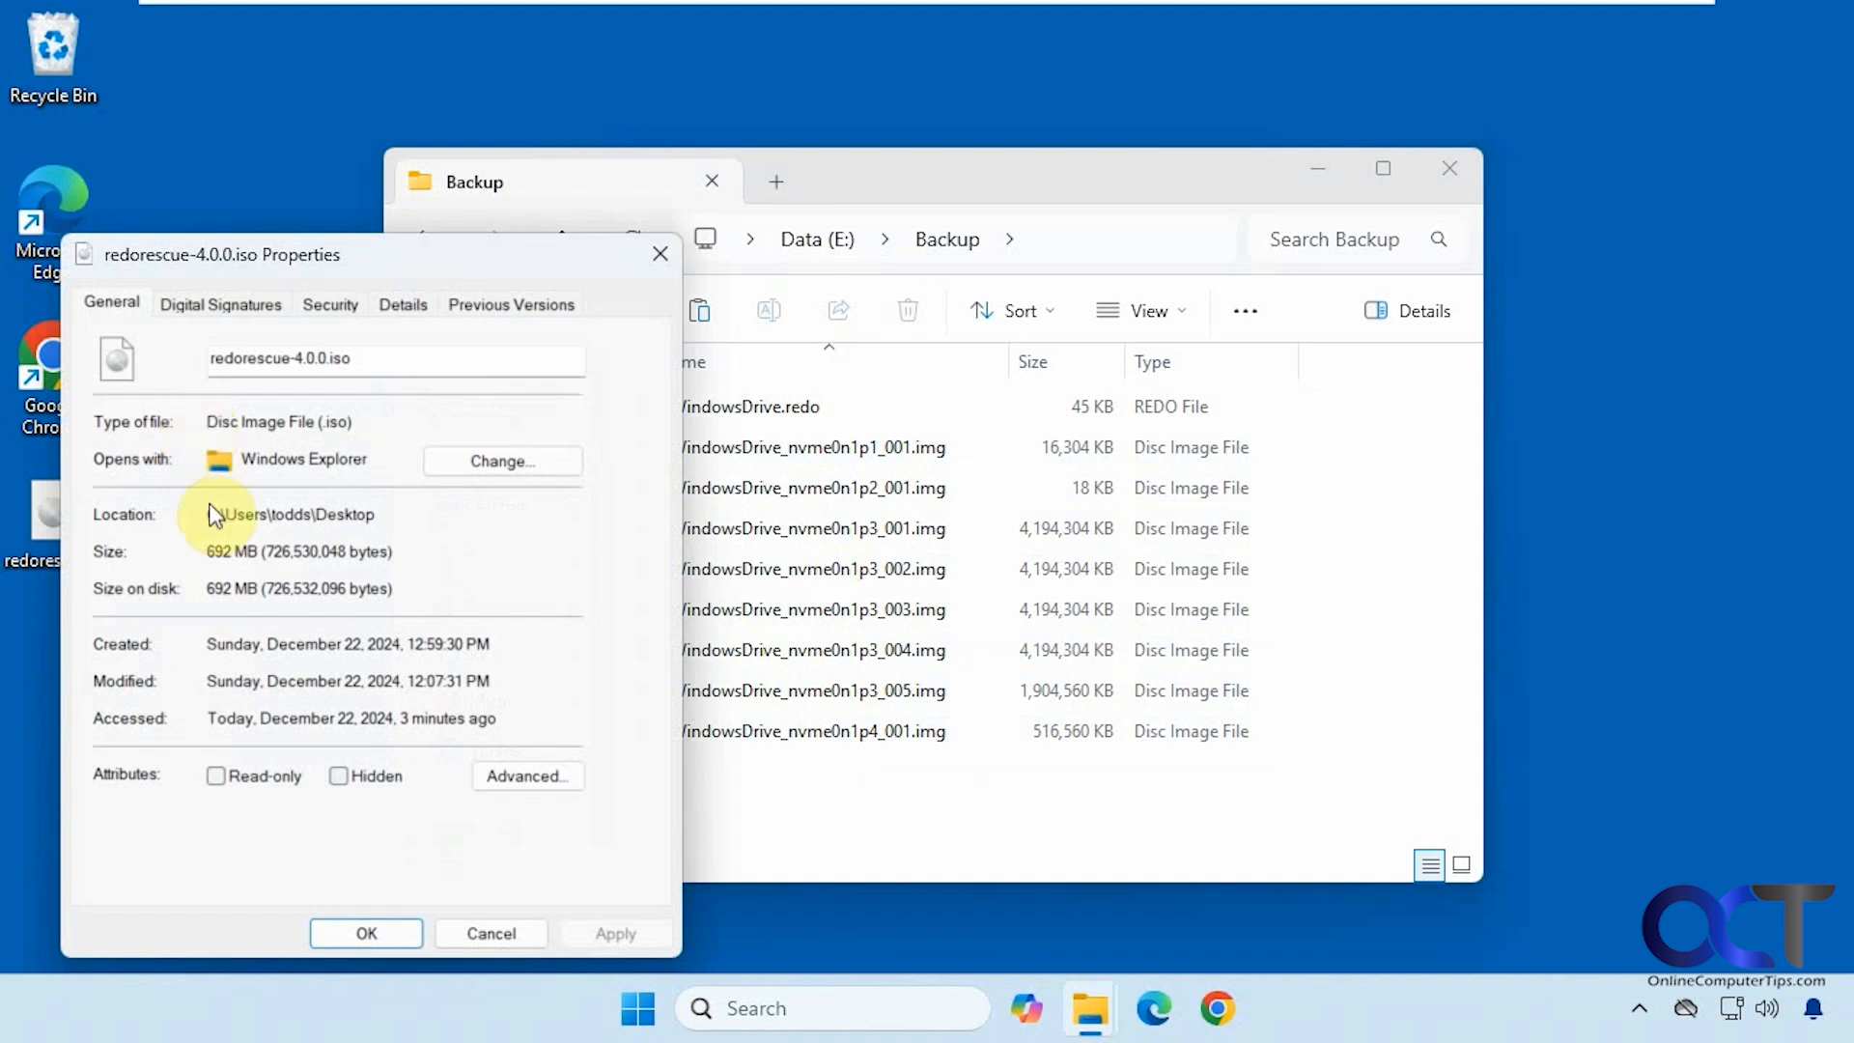
click(489, 933)
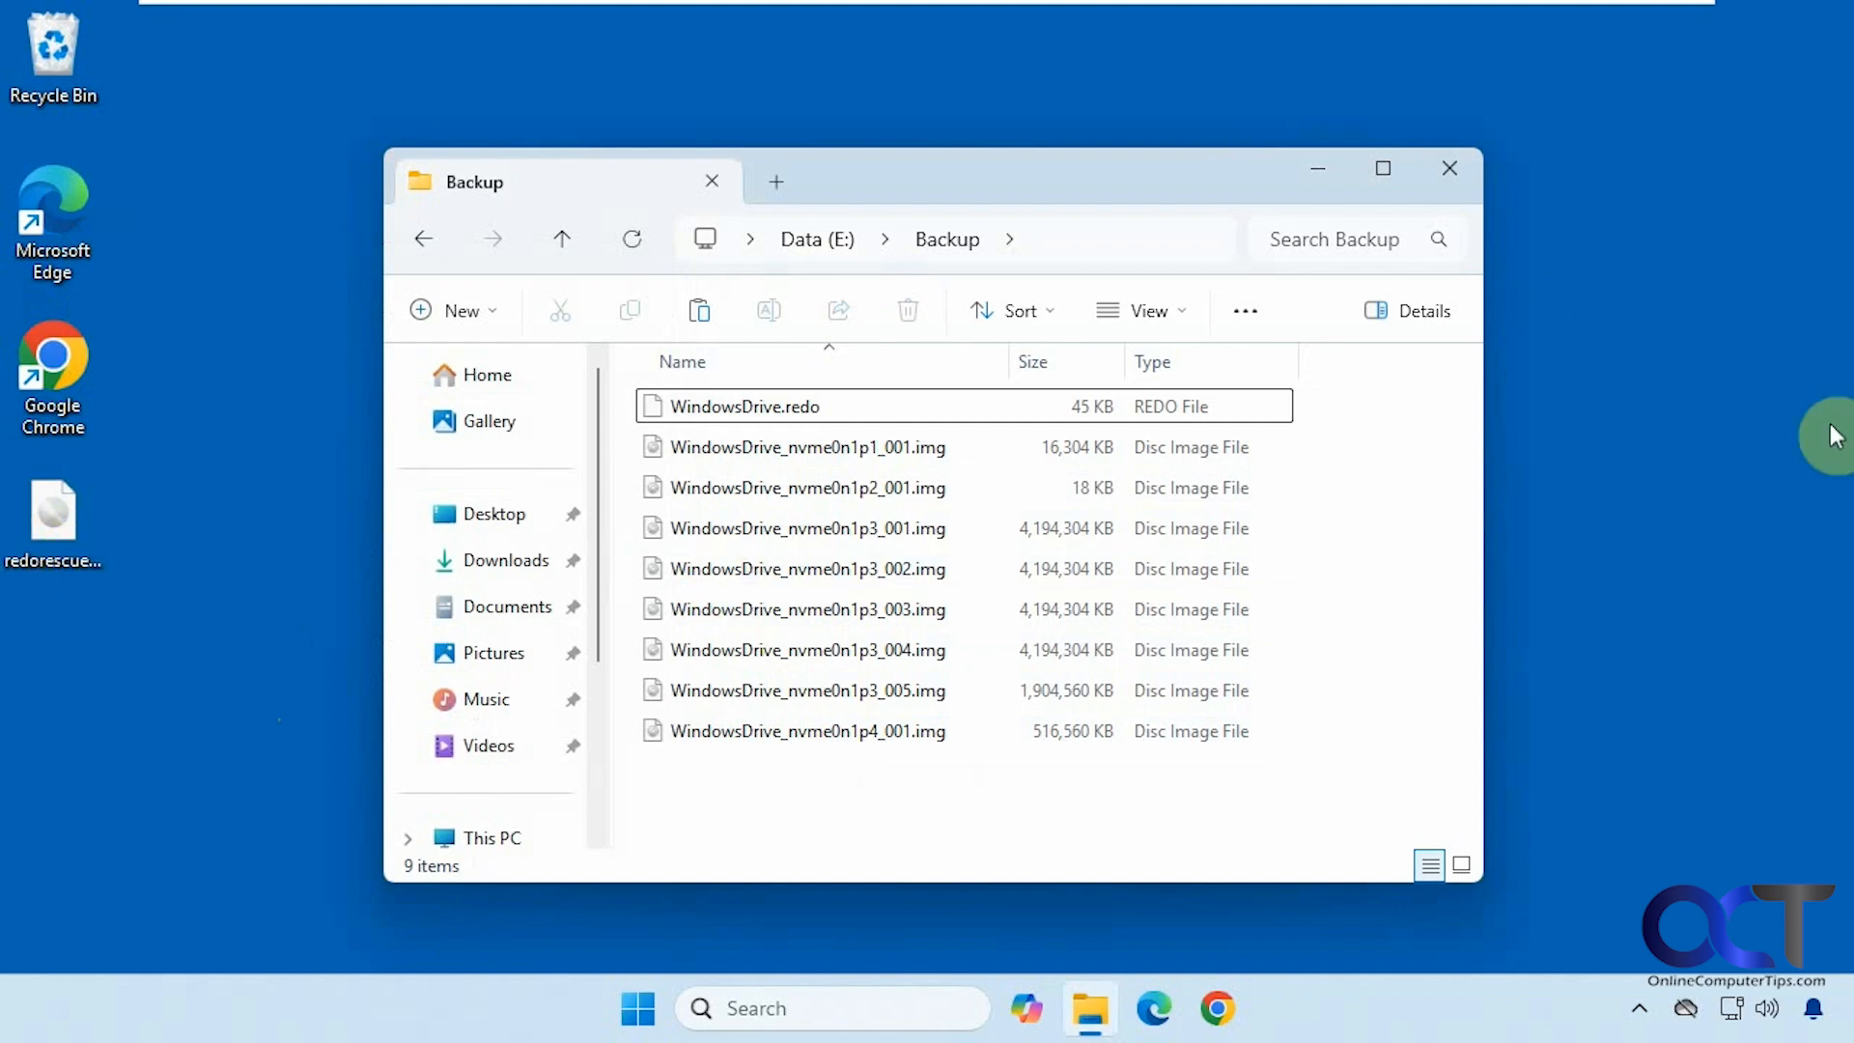
Close the Backup folder window and shut down Windows to boot the Redo Rescue disc
click(1454, 174)
click(638, 1009)
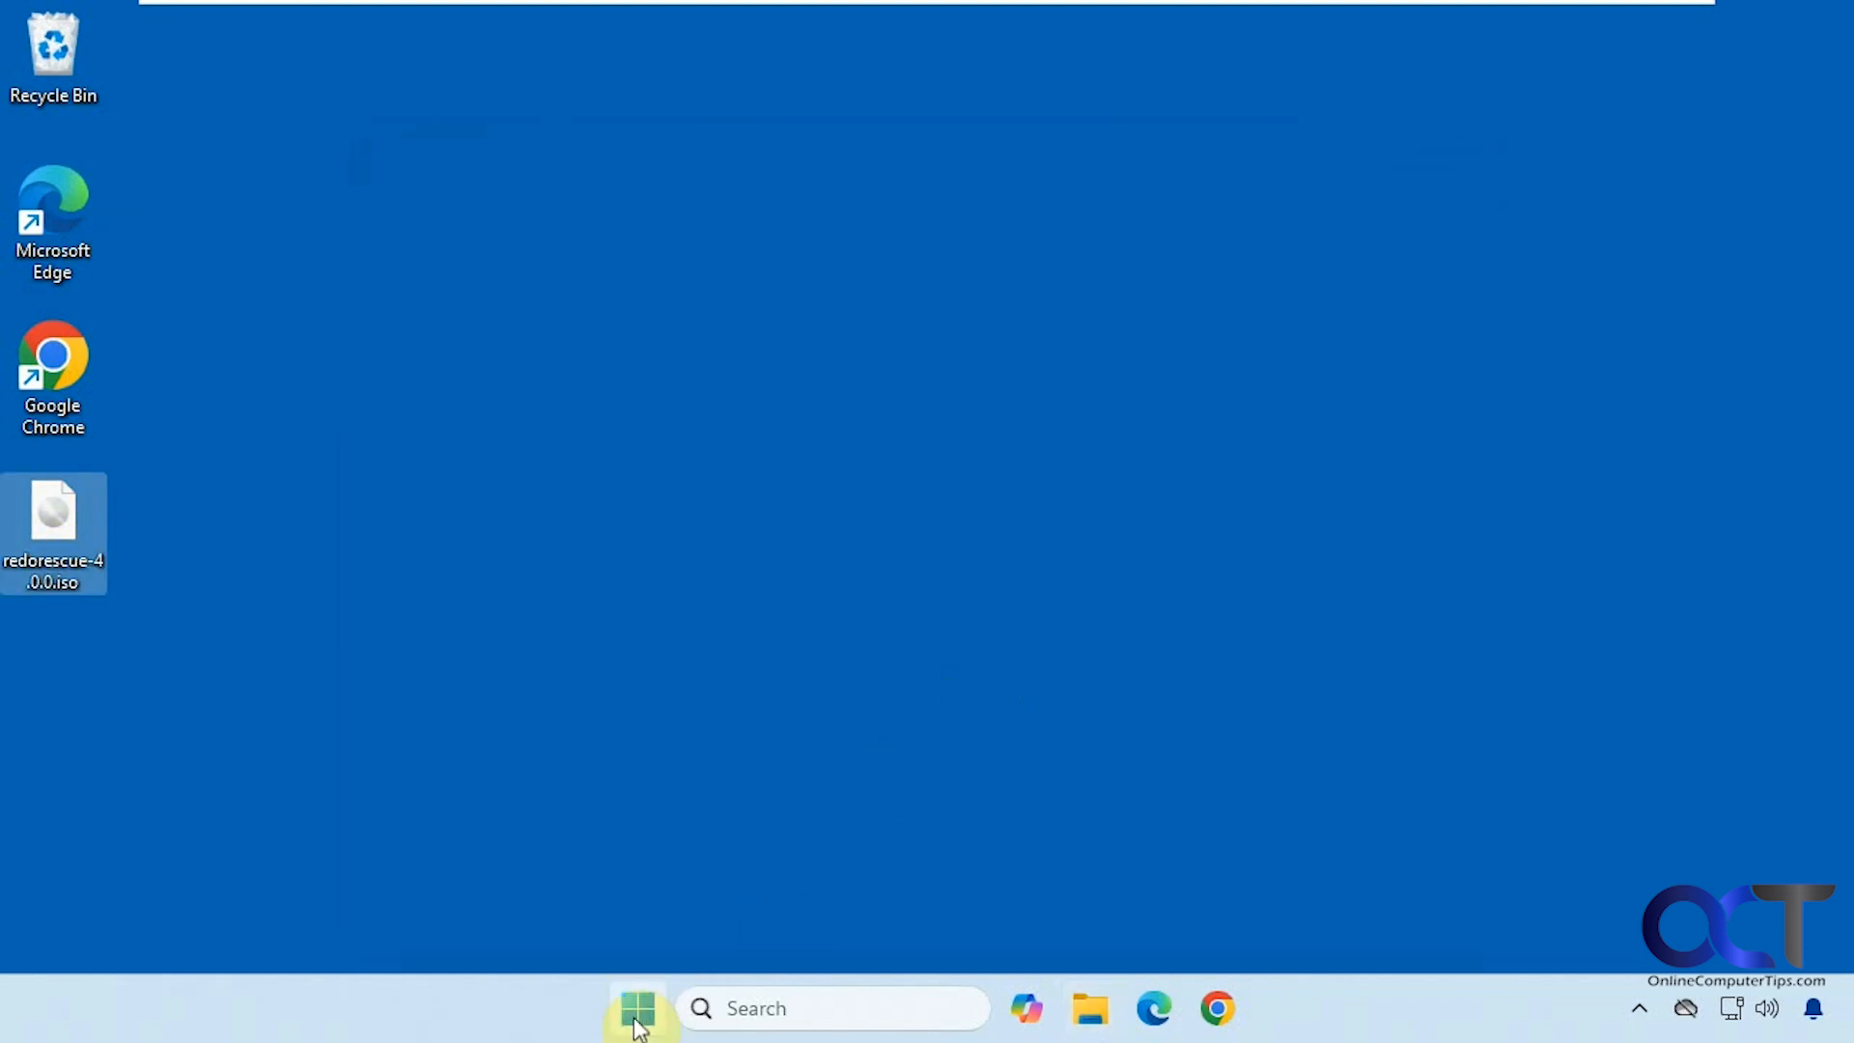
click(1273, 911)
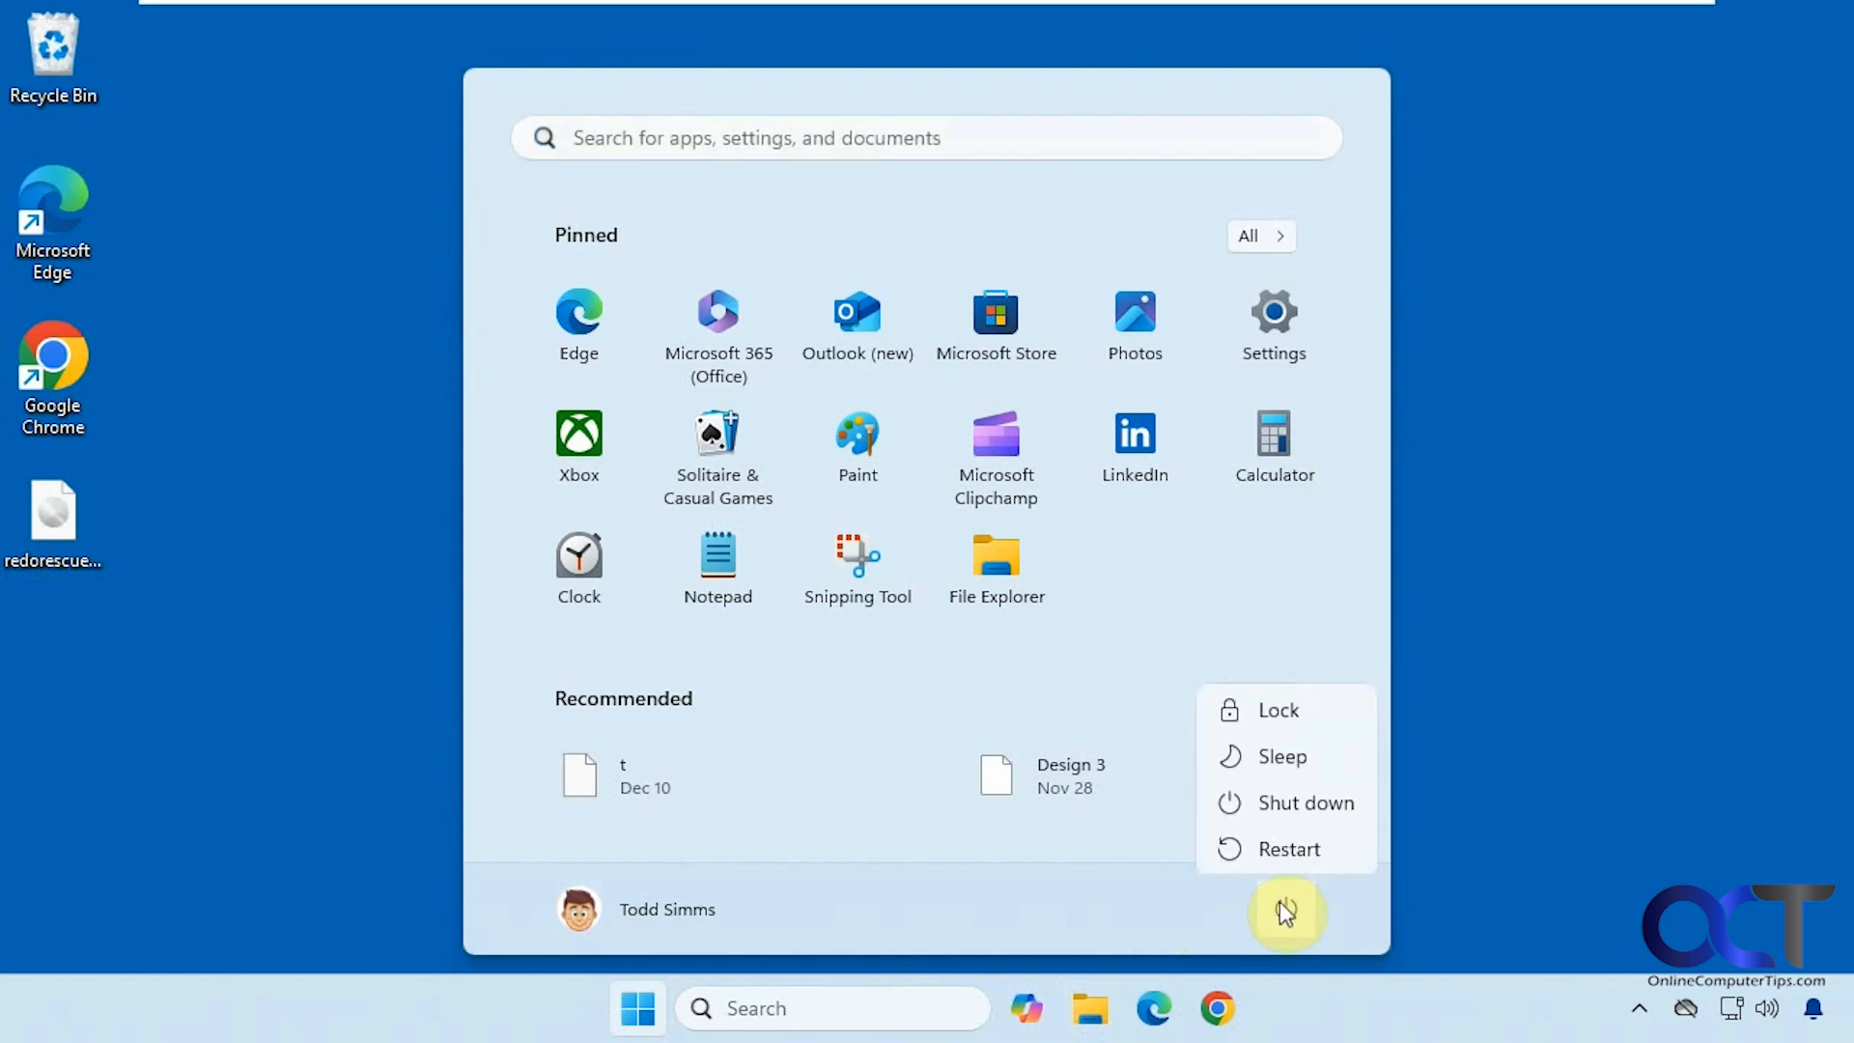
click(1299, 802)
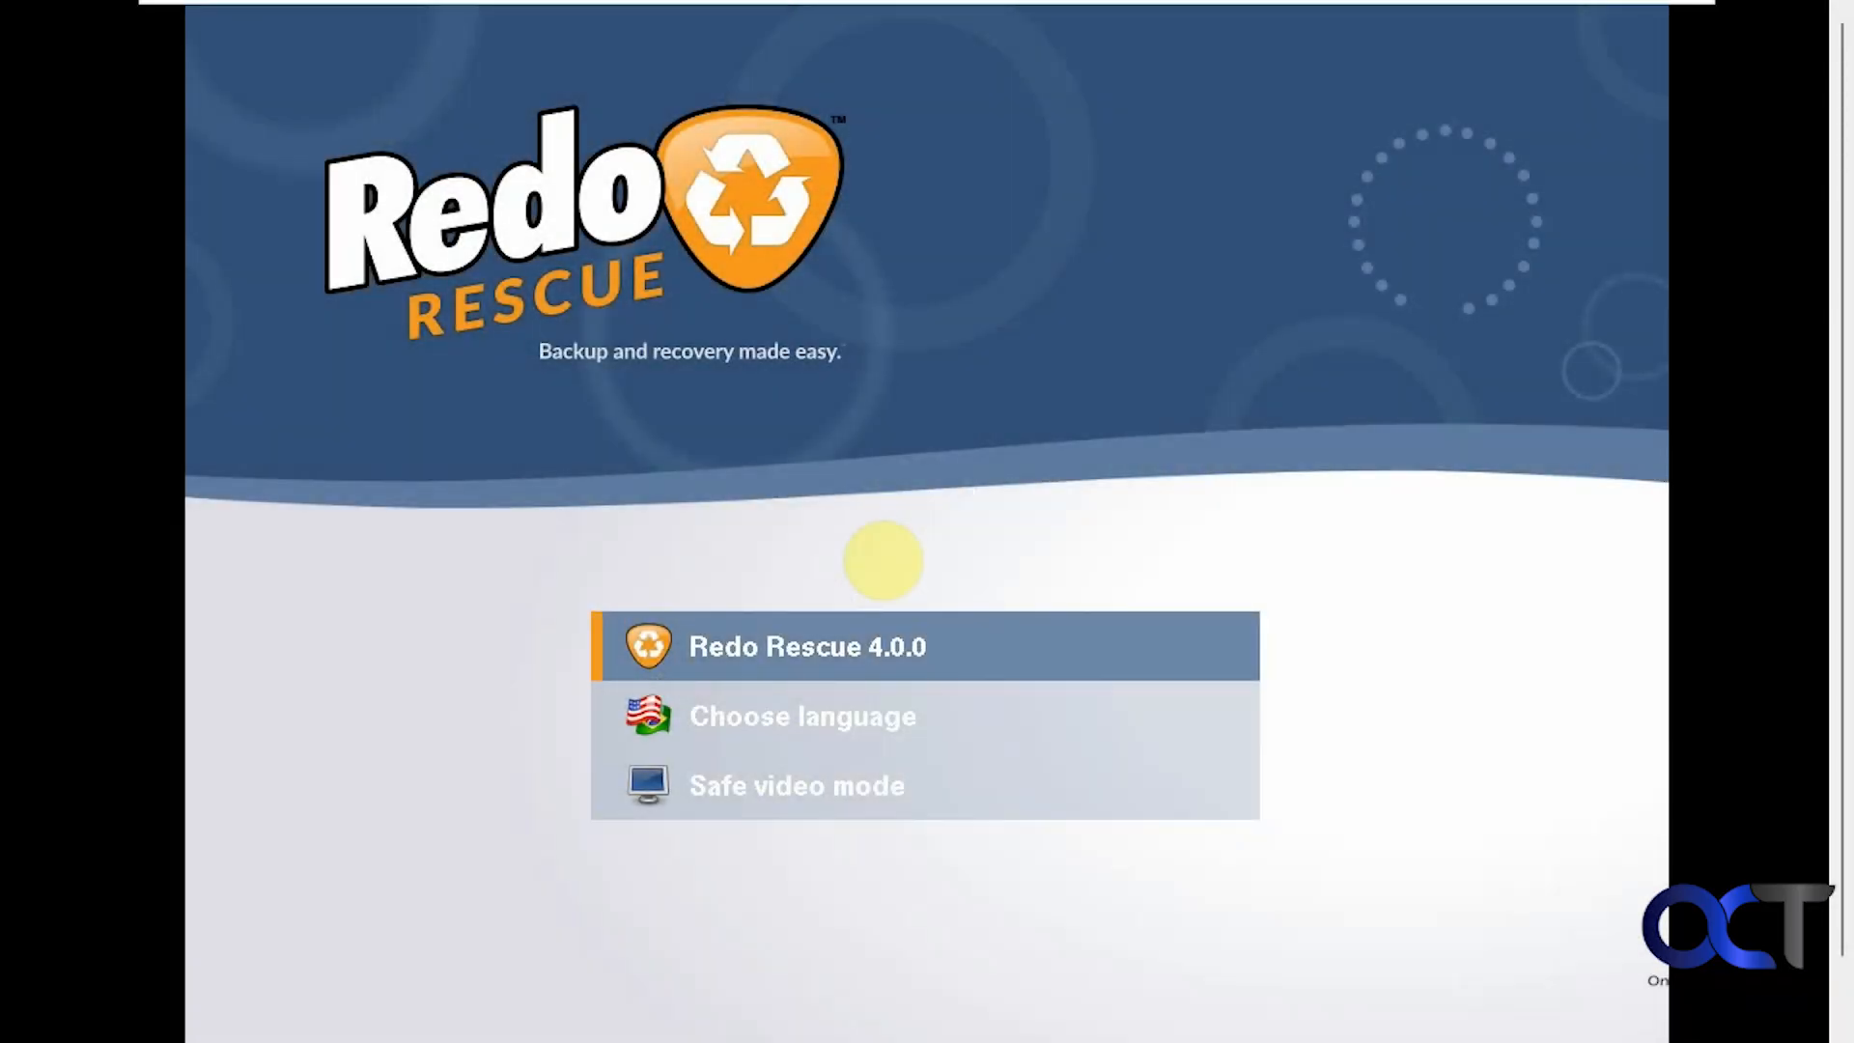
Choose the Redo Rescue 4.0.0 entry in the boot menu and boot it
key(Down)
key(Up)
key(Down)
key(Down)
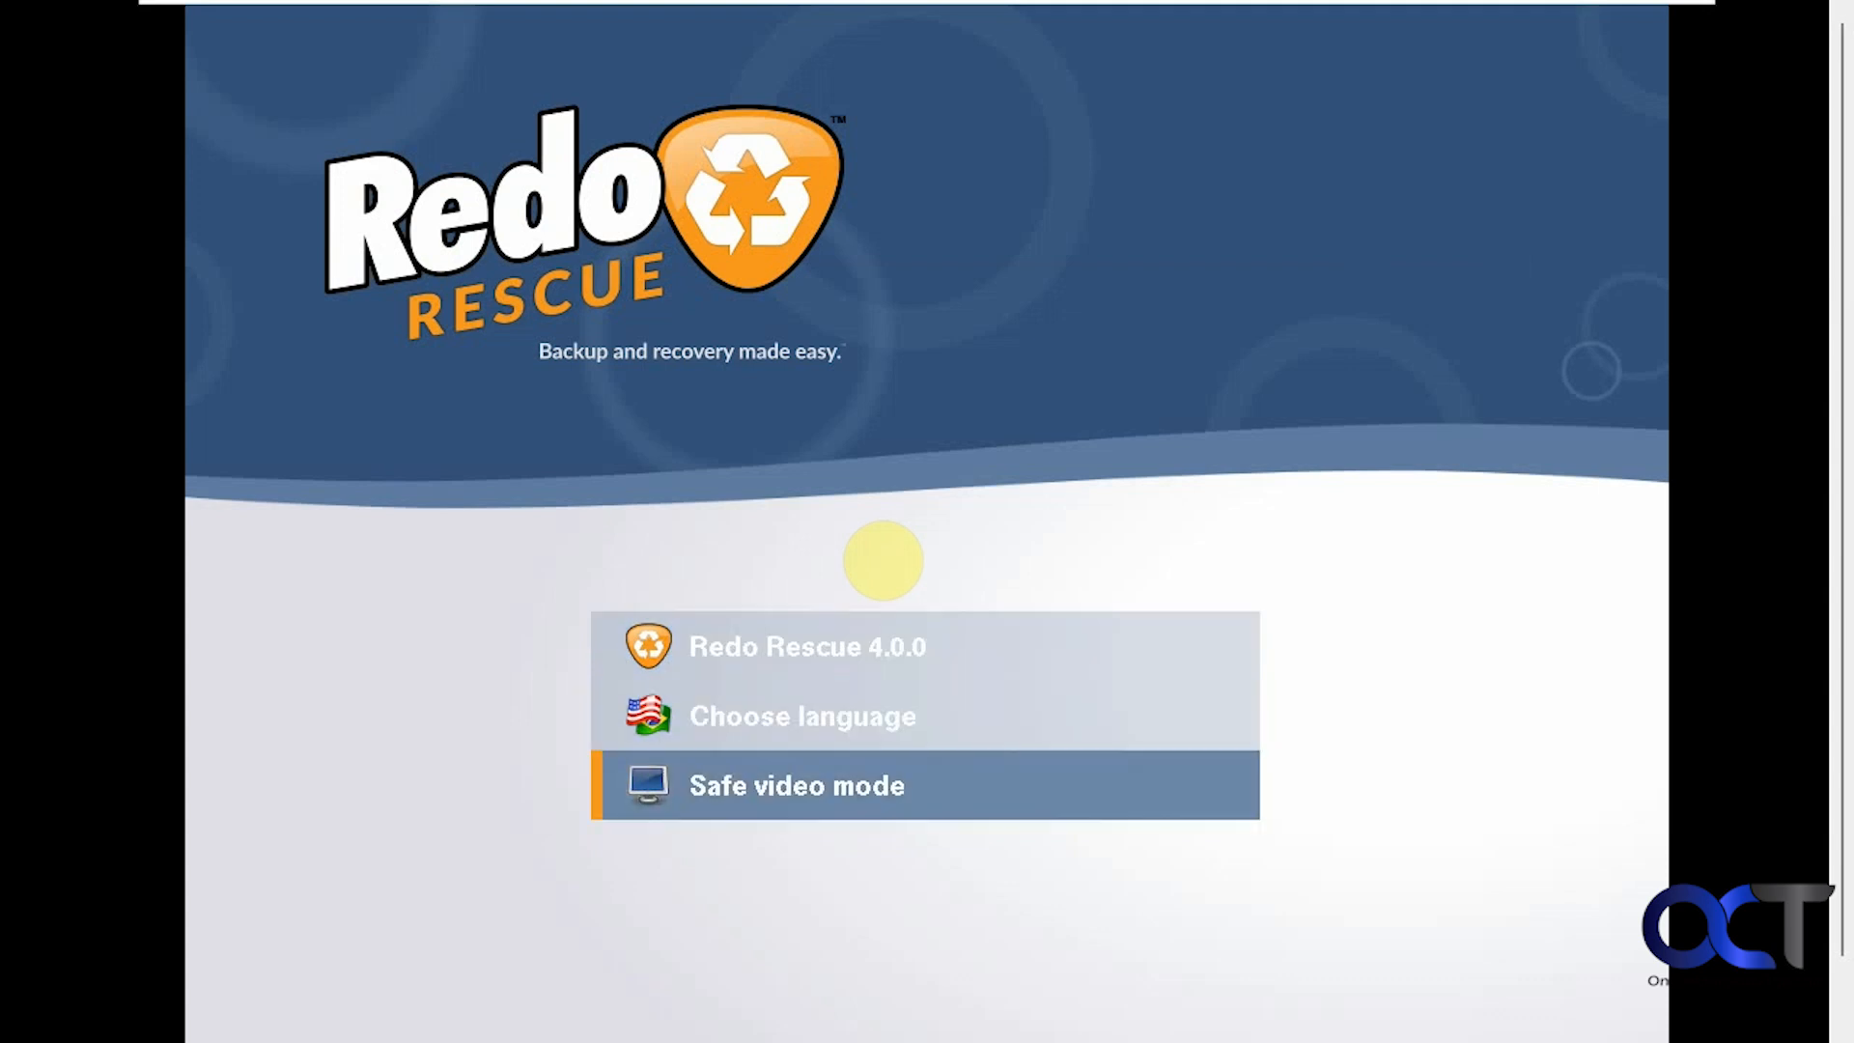
key(Up)
key(Up)
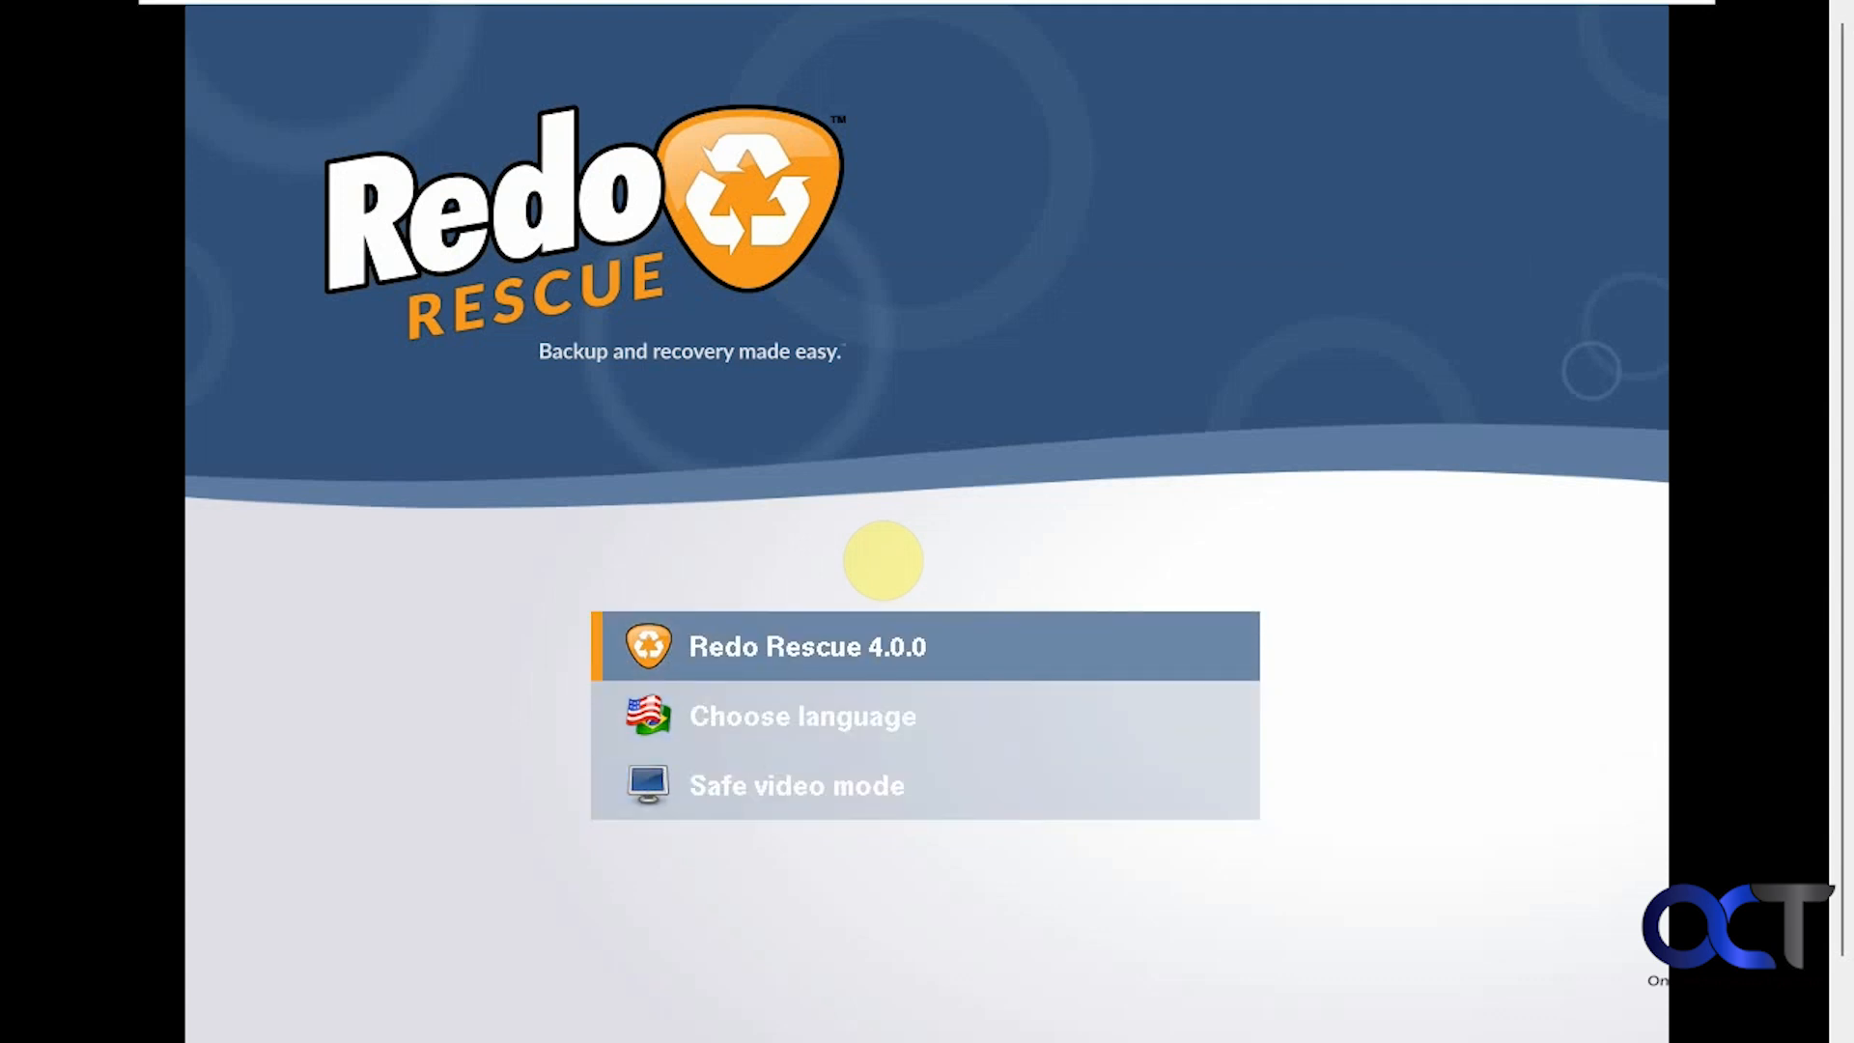
key(Return)
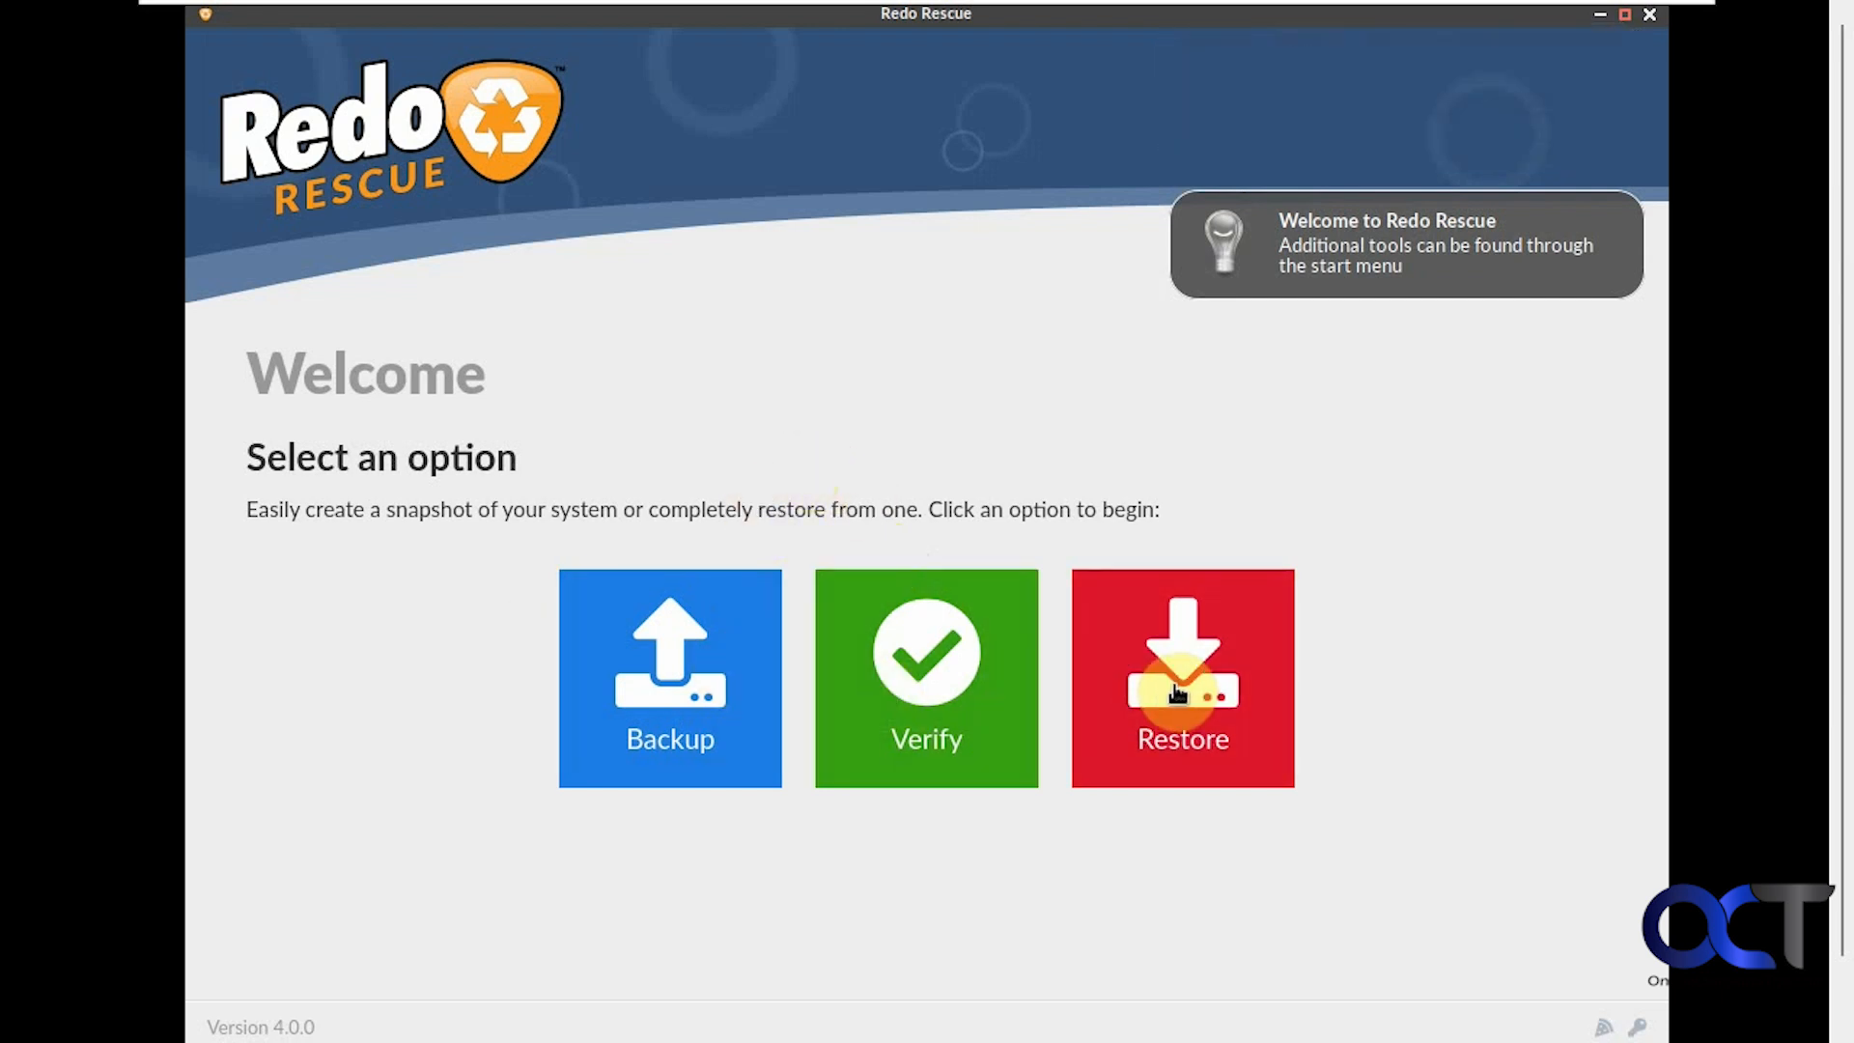
Start a backup of the 80G nvme0n1 source disk with all four partitions selected
click(704, 691)
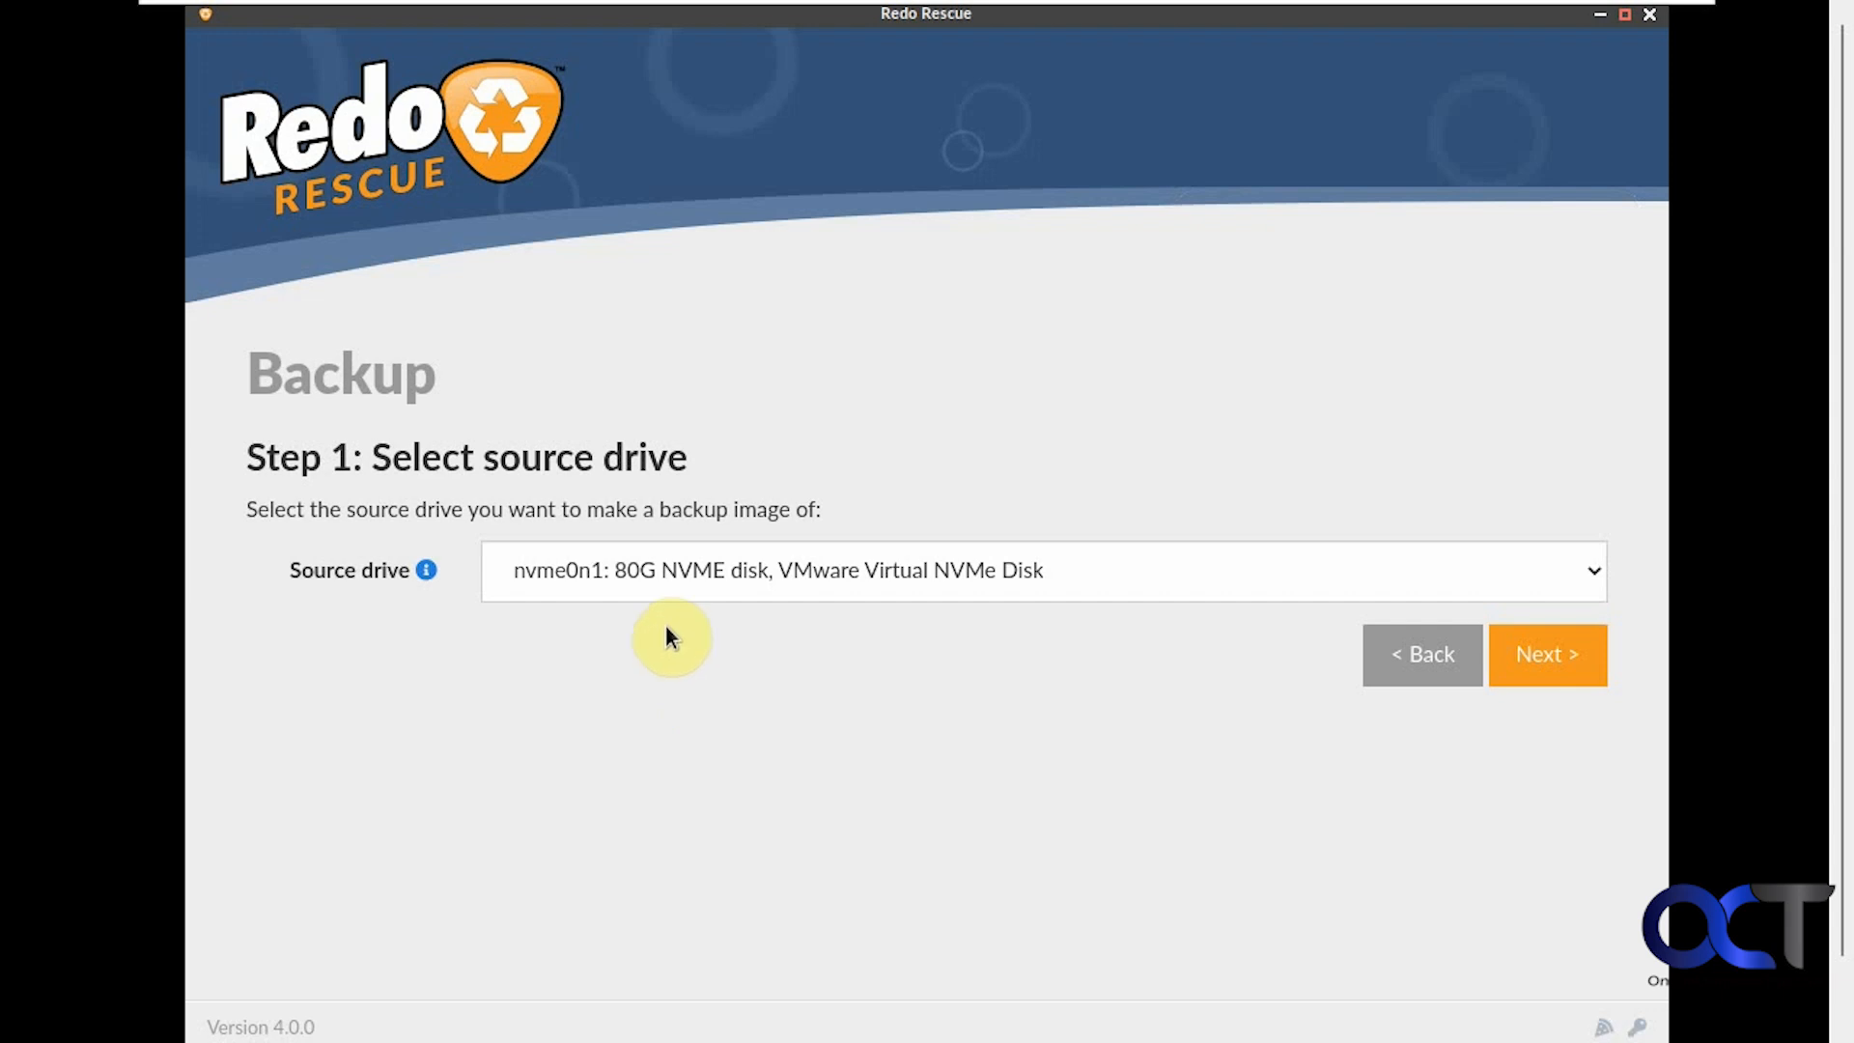
click(659, 577)
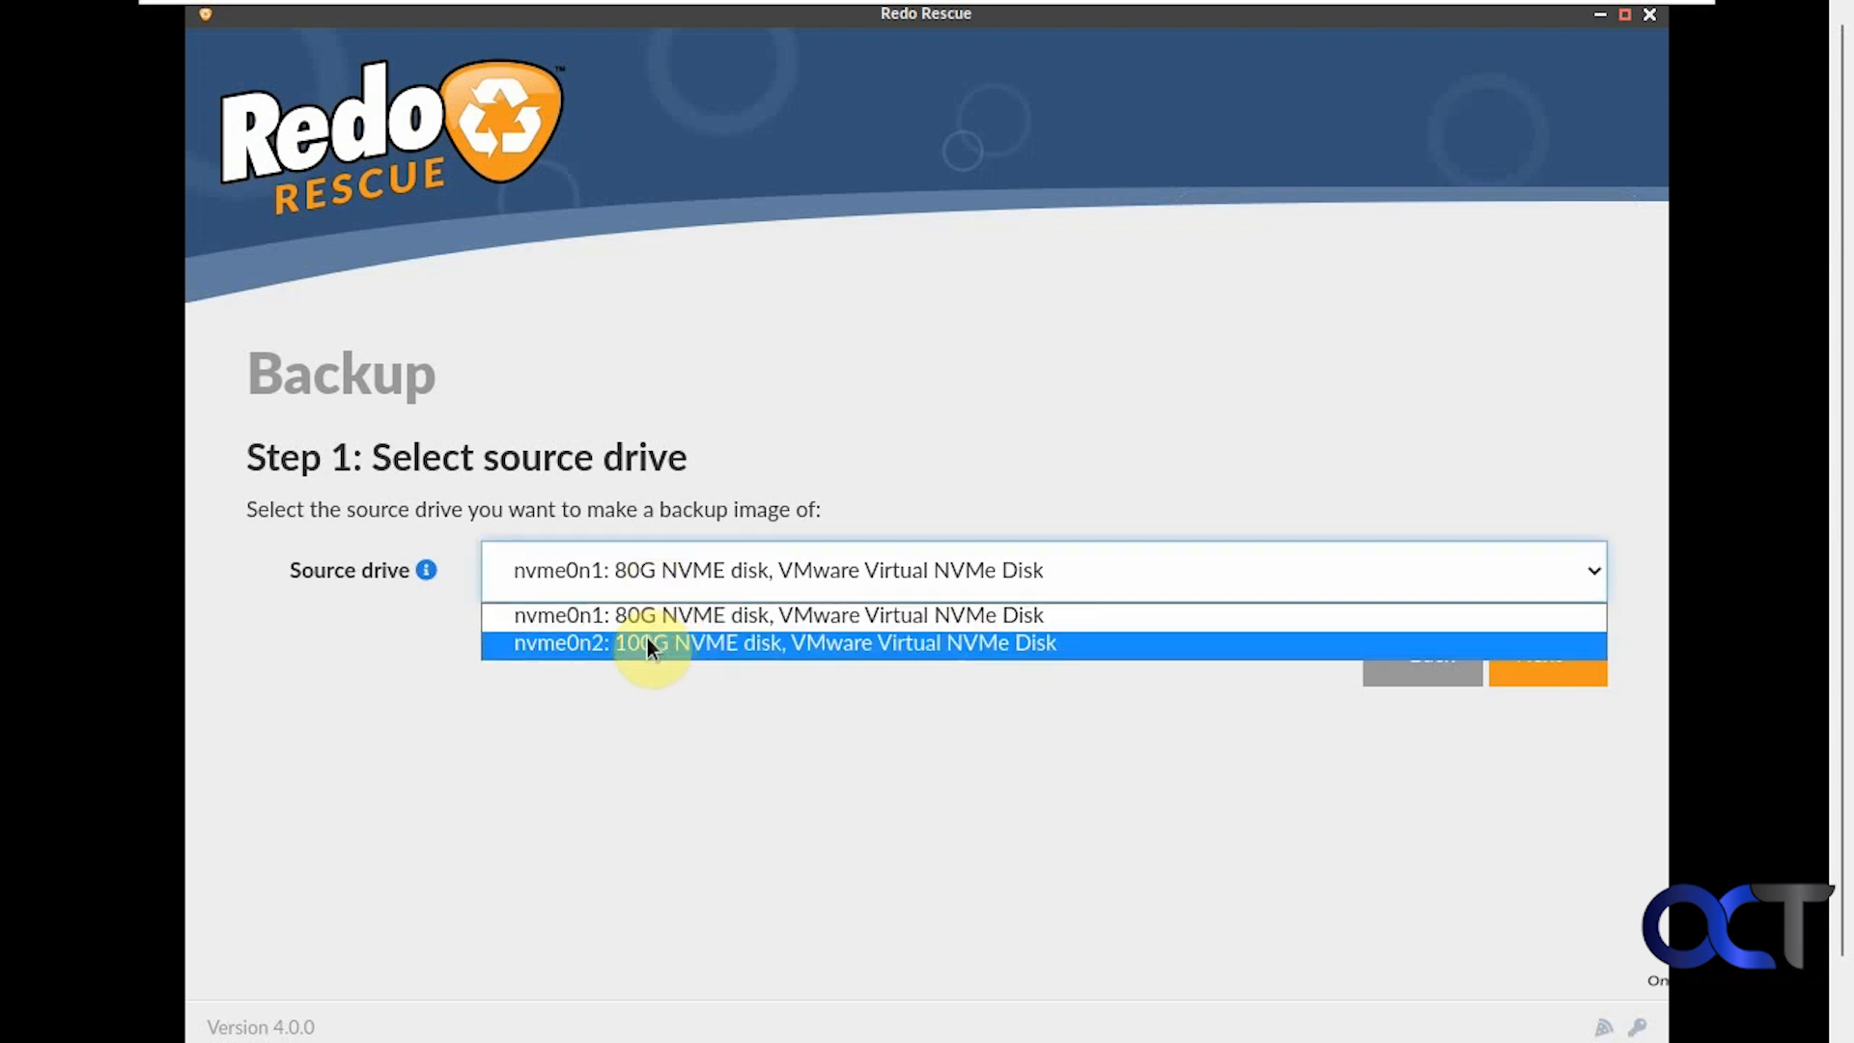
click(653, 697)
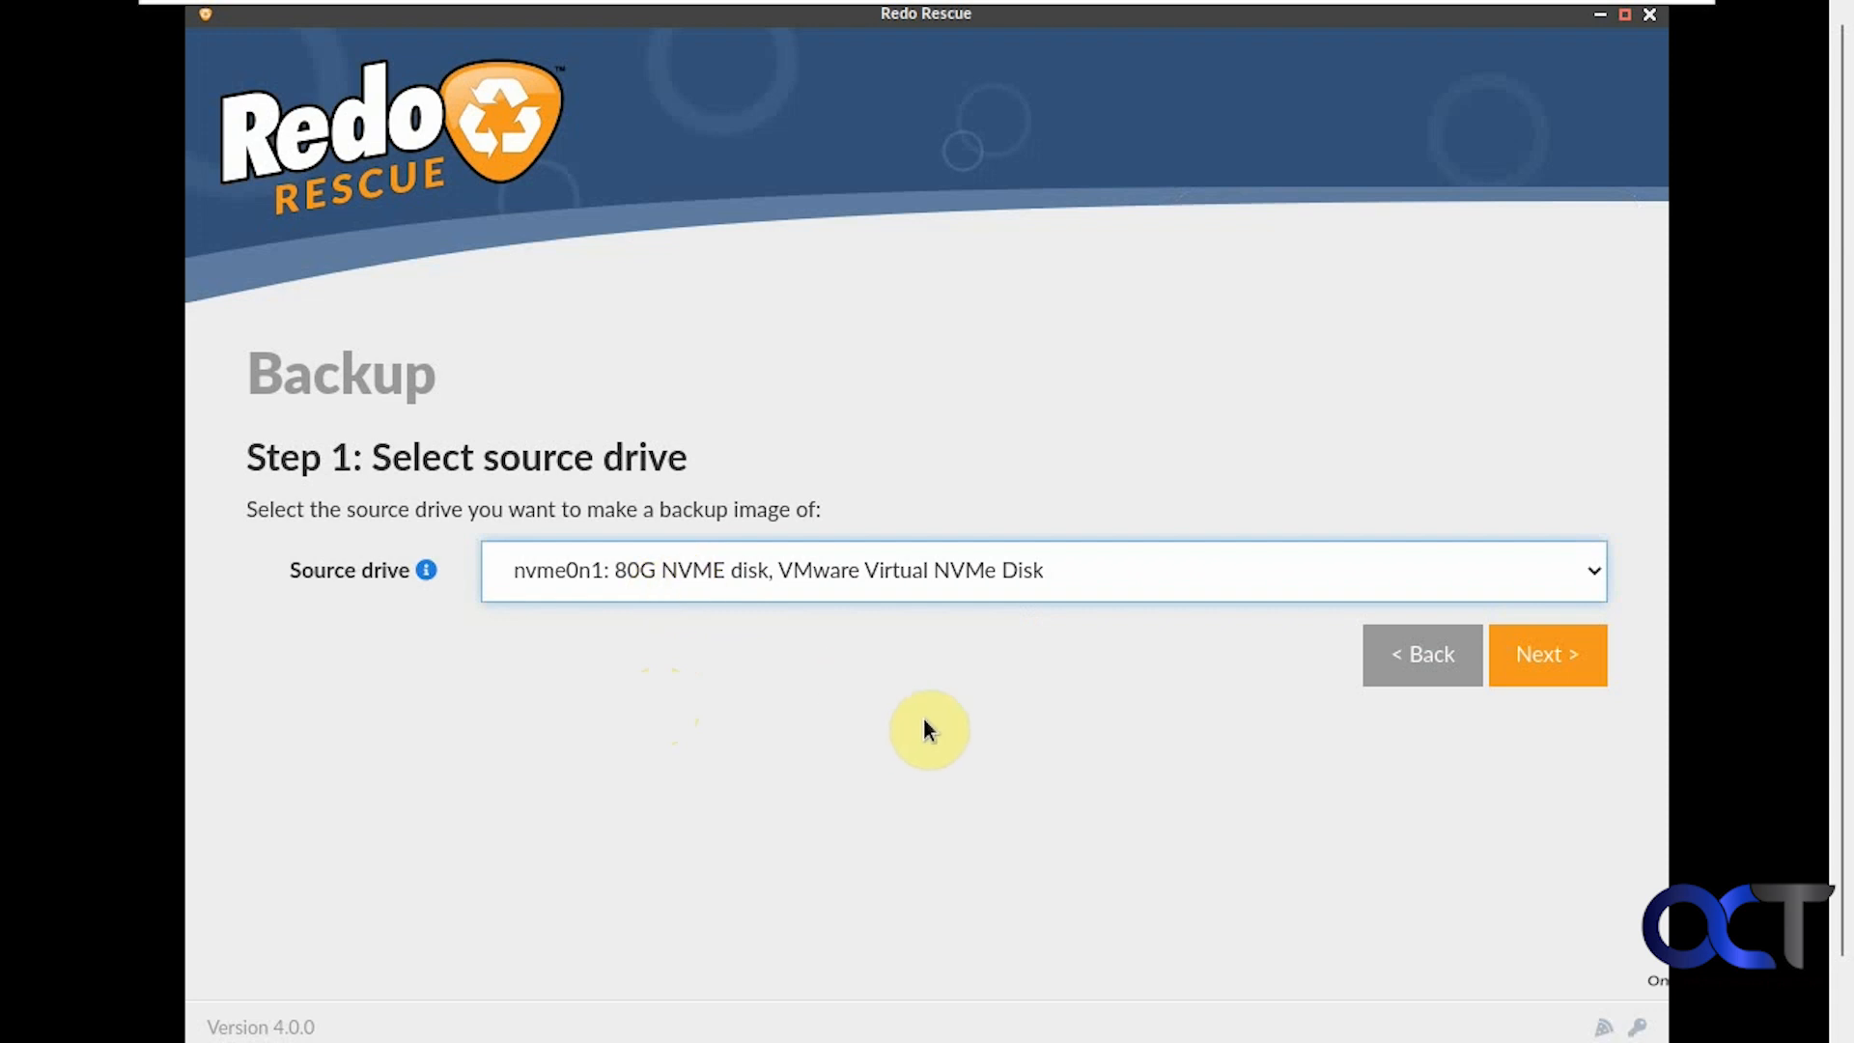
click(1550, 661)
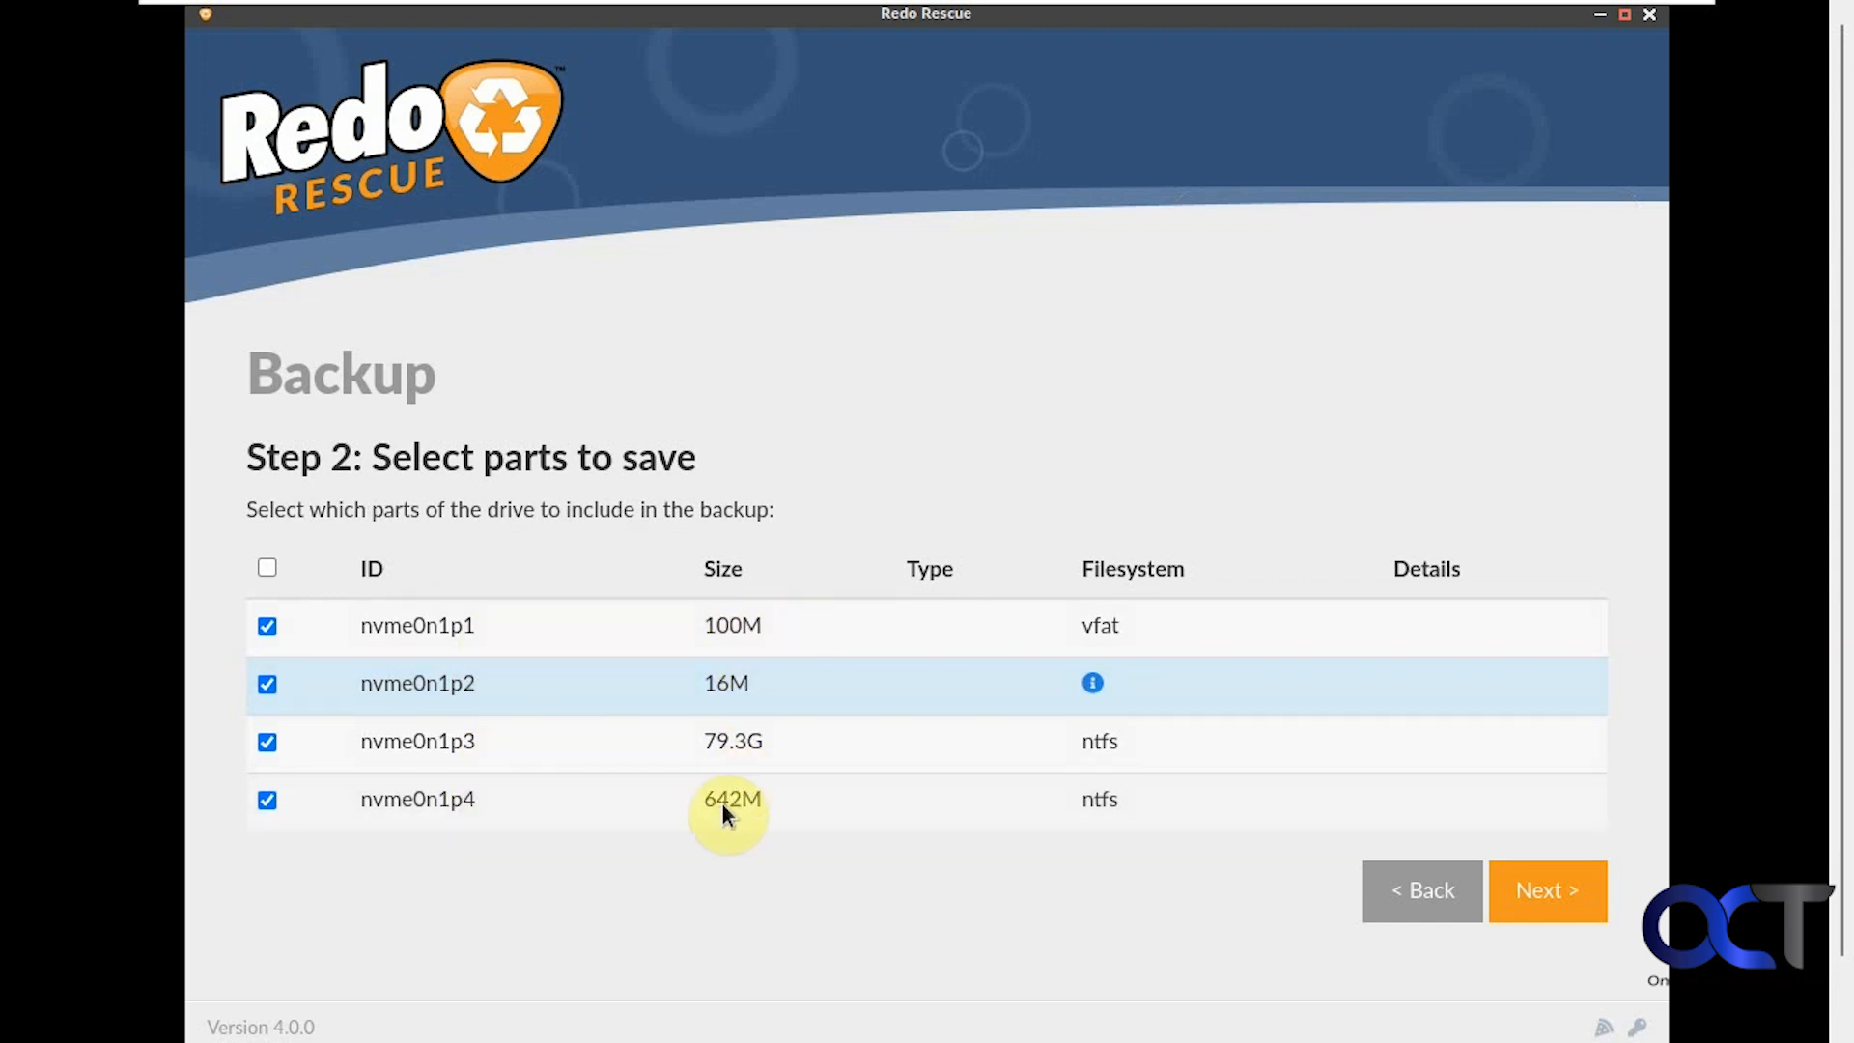
click(1539, 898)
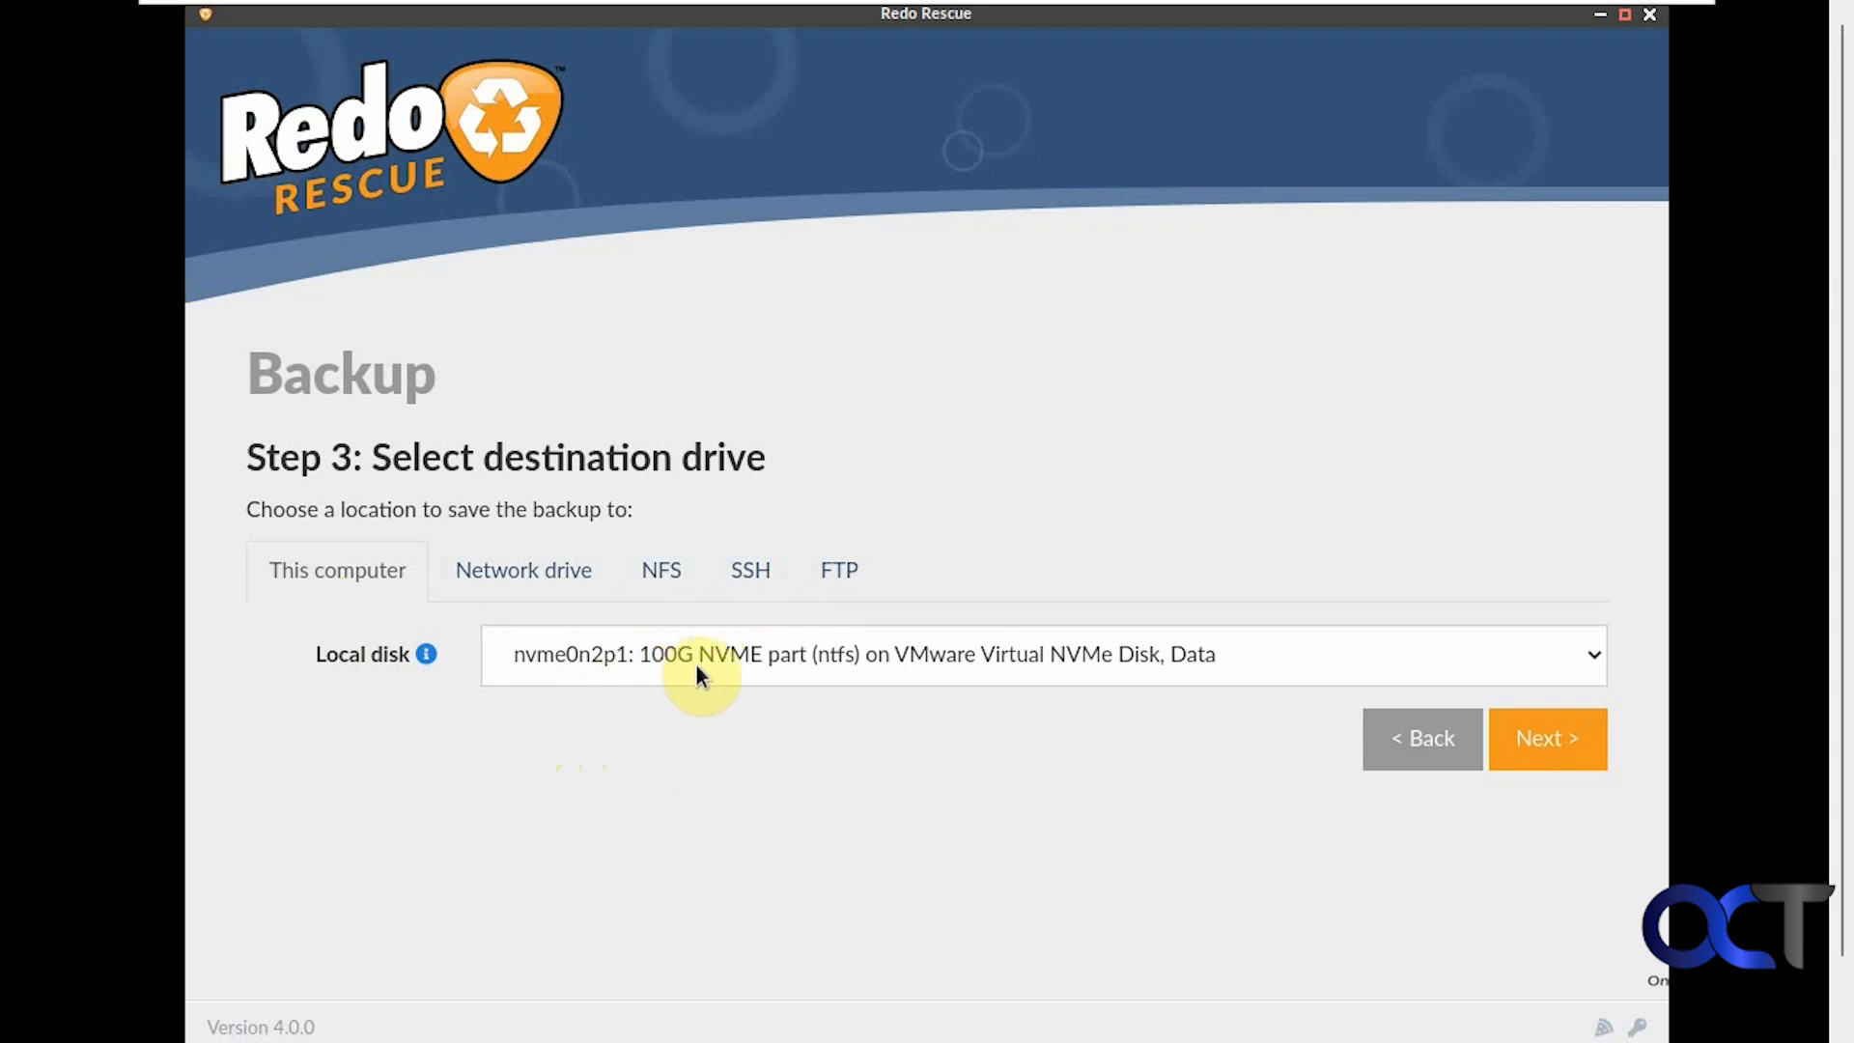
Set the destination to the Backup folder on the Data partition
click(1526, 739)
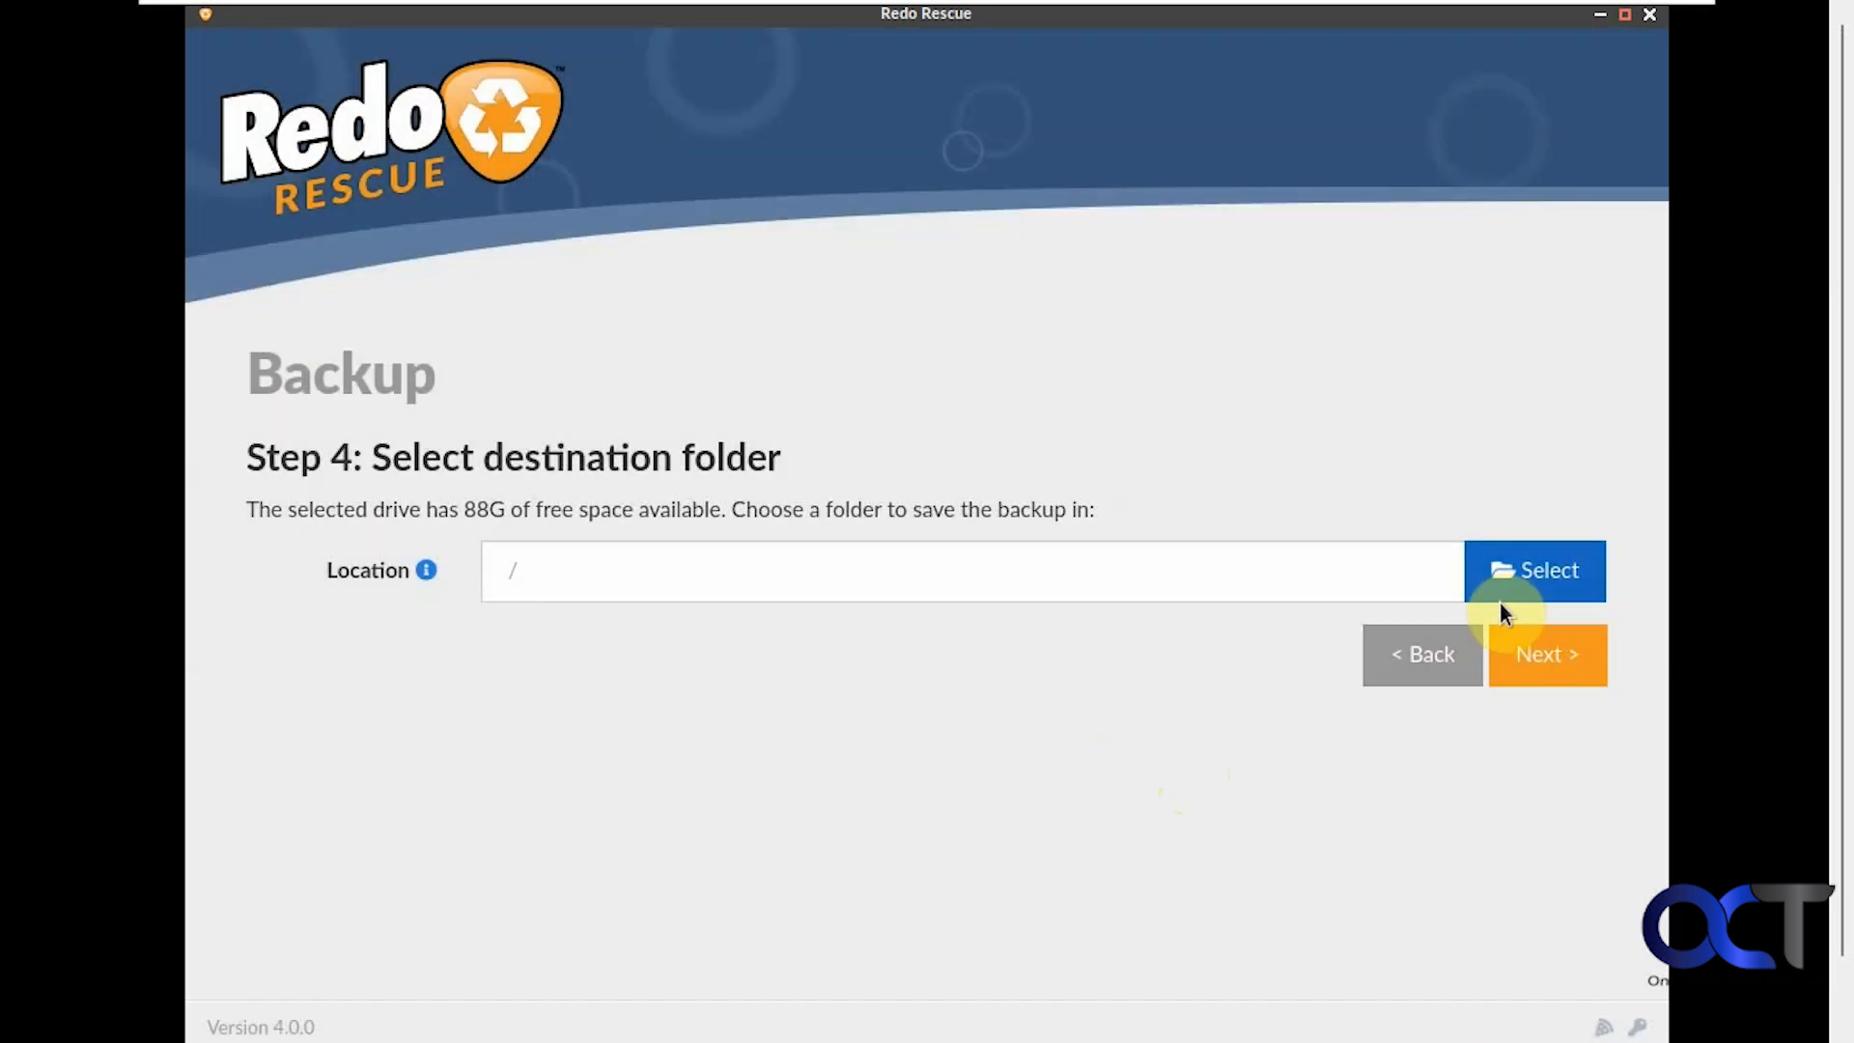
click(1521, 577)
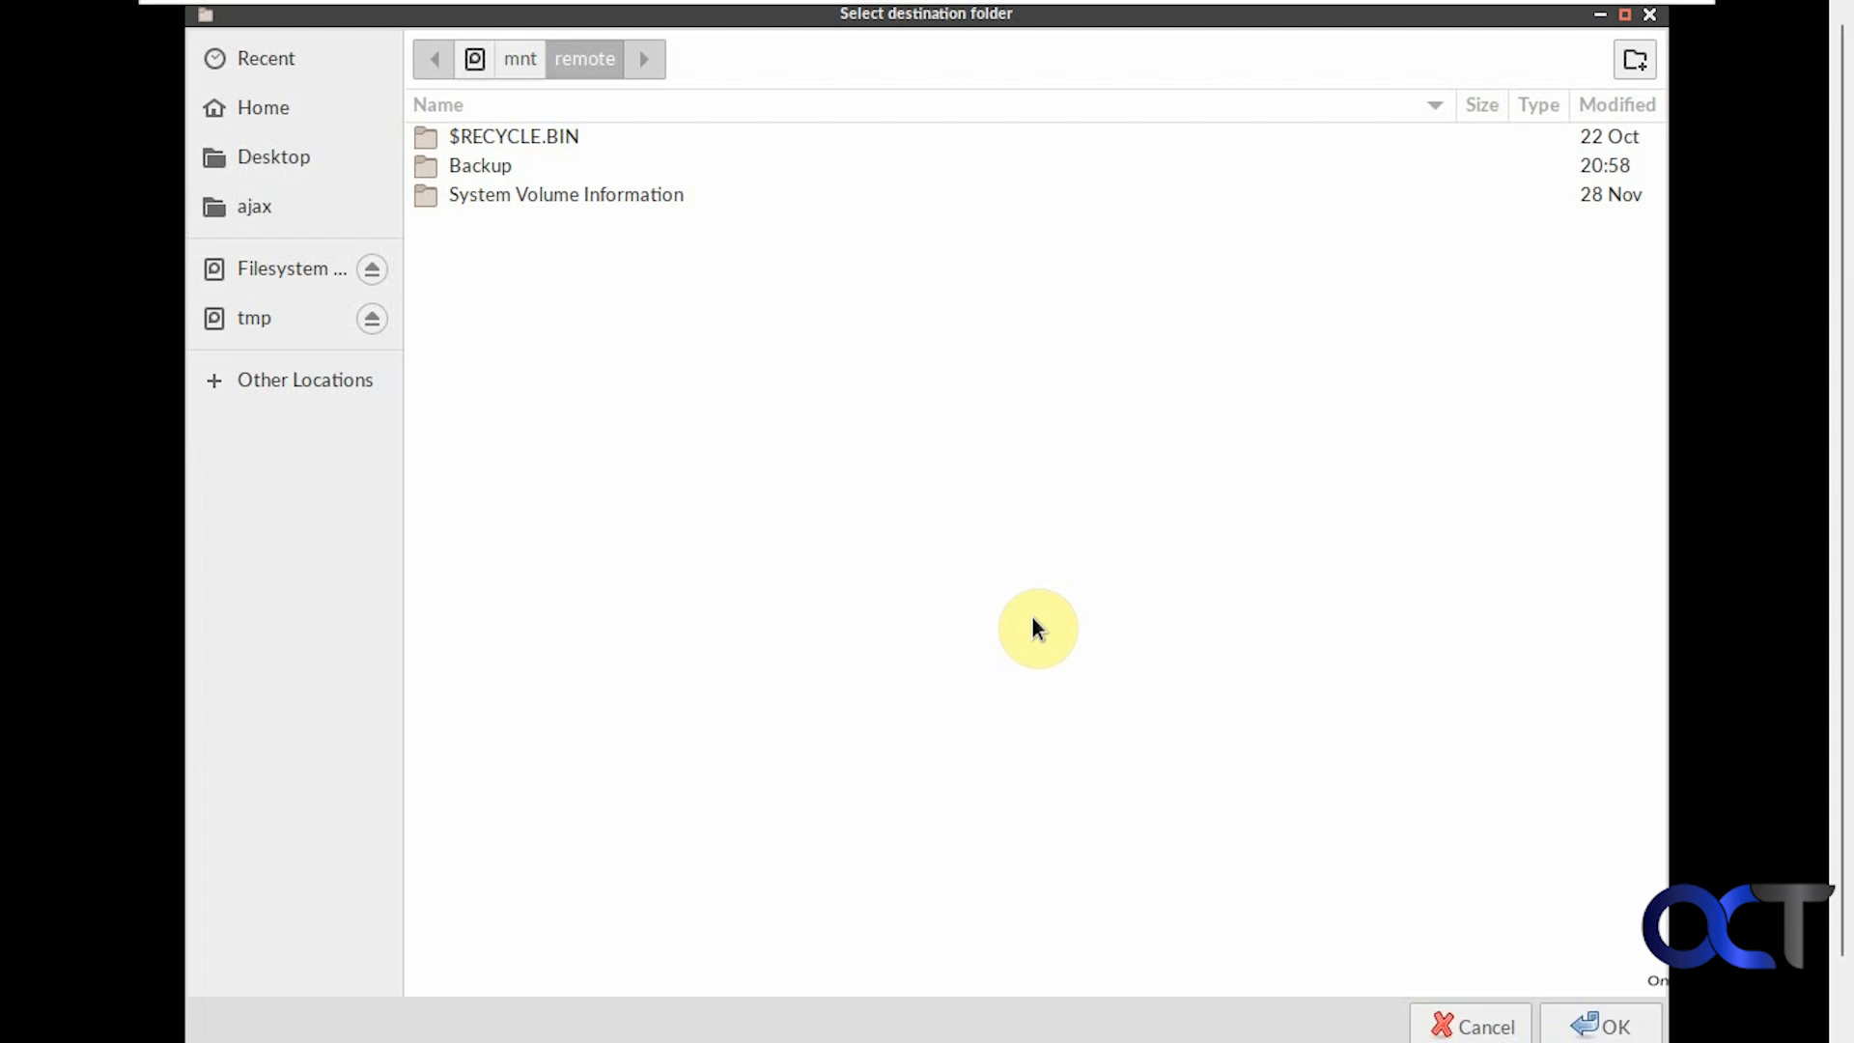
double_click(502, 166)
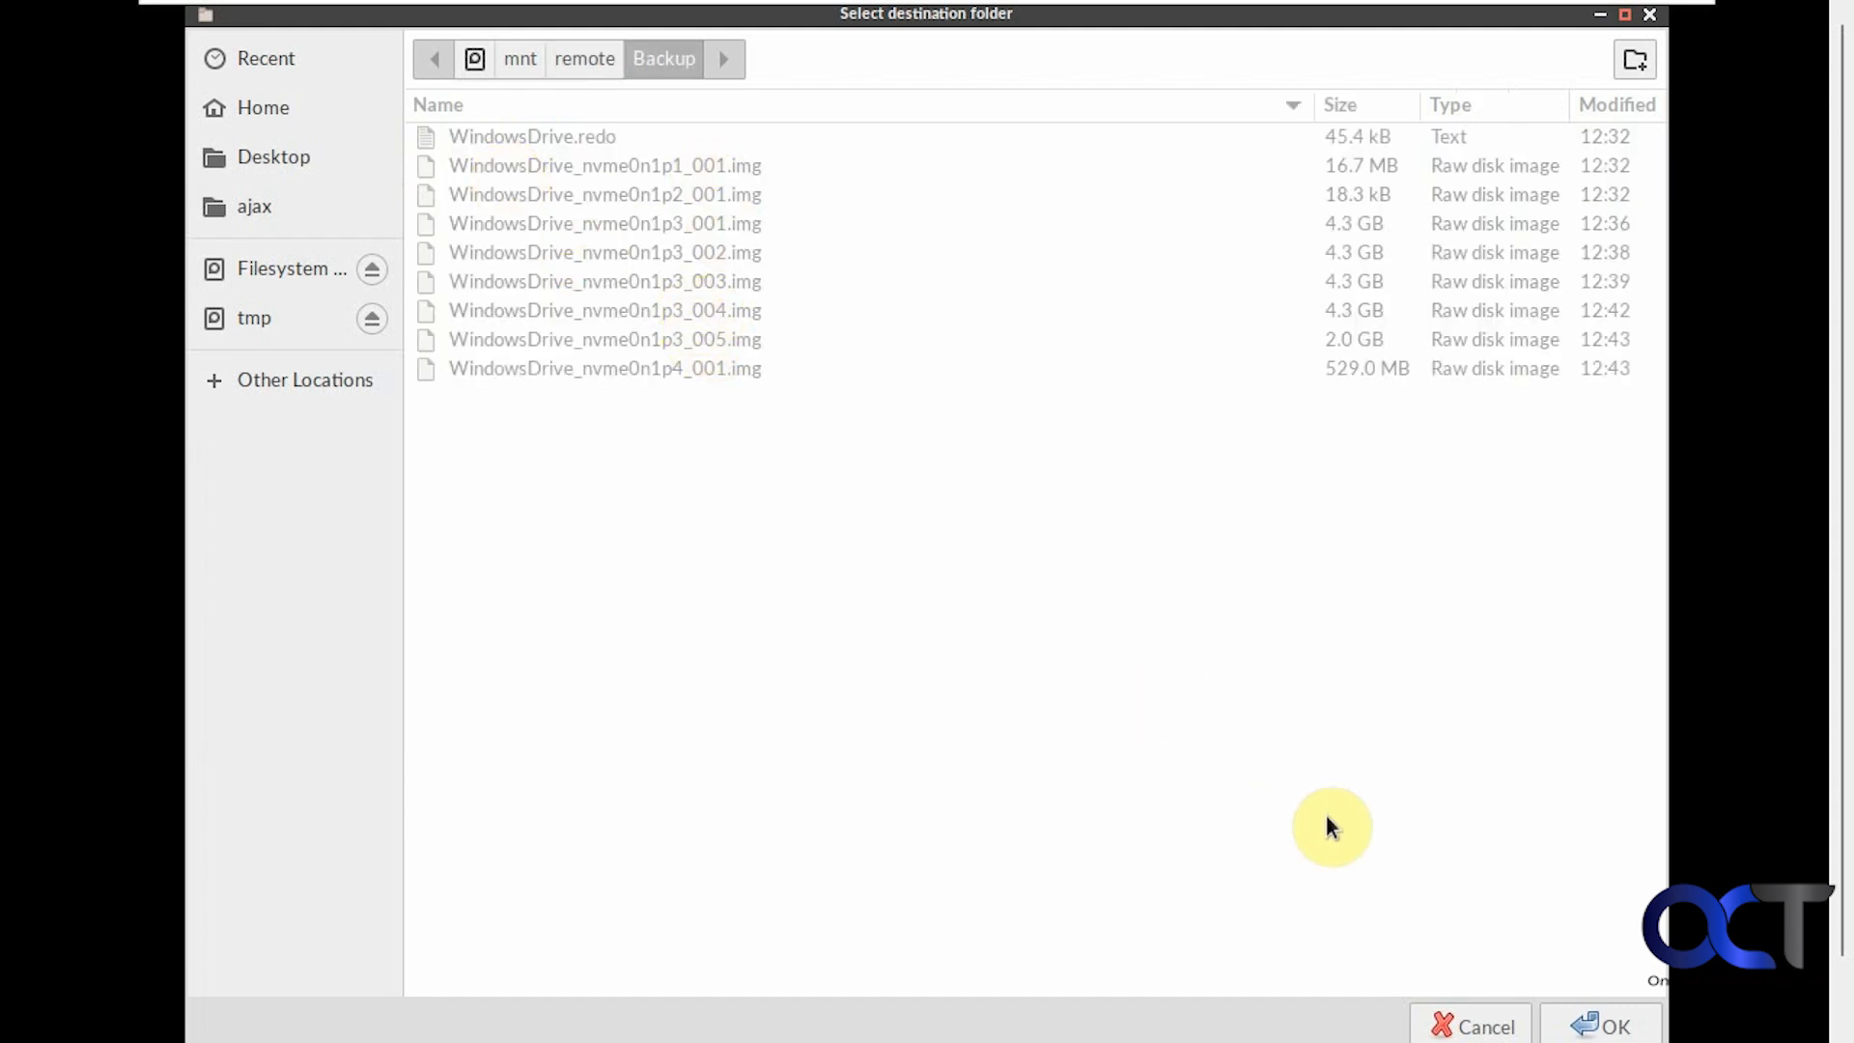
click(1592, 1022)
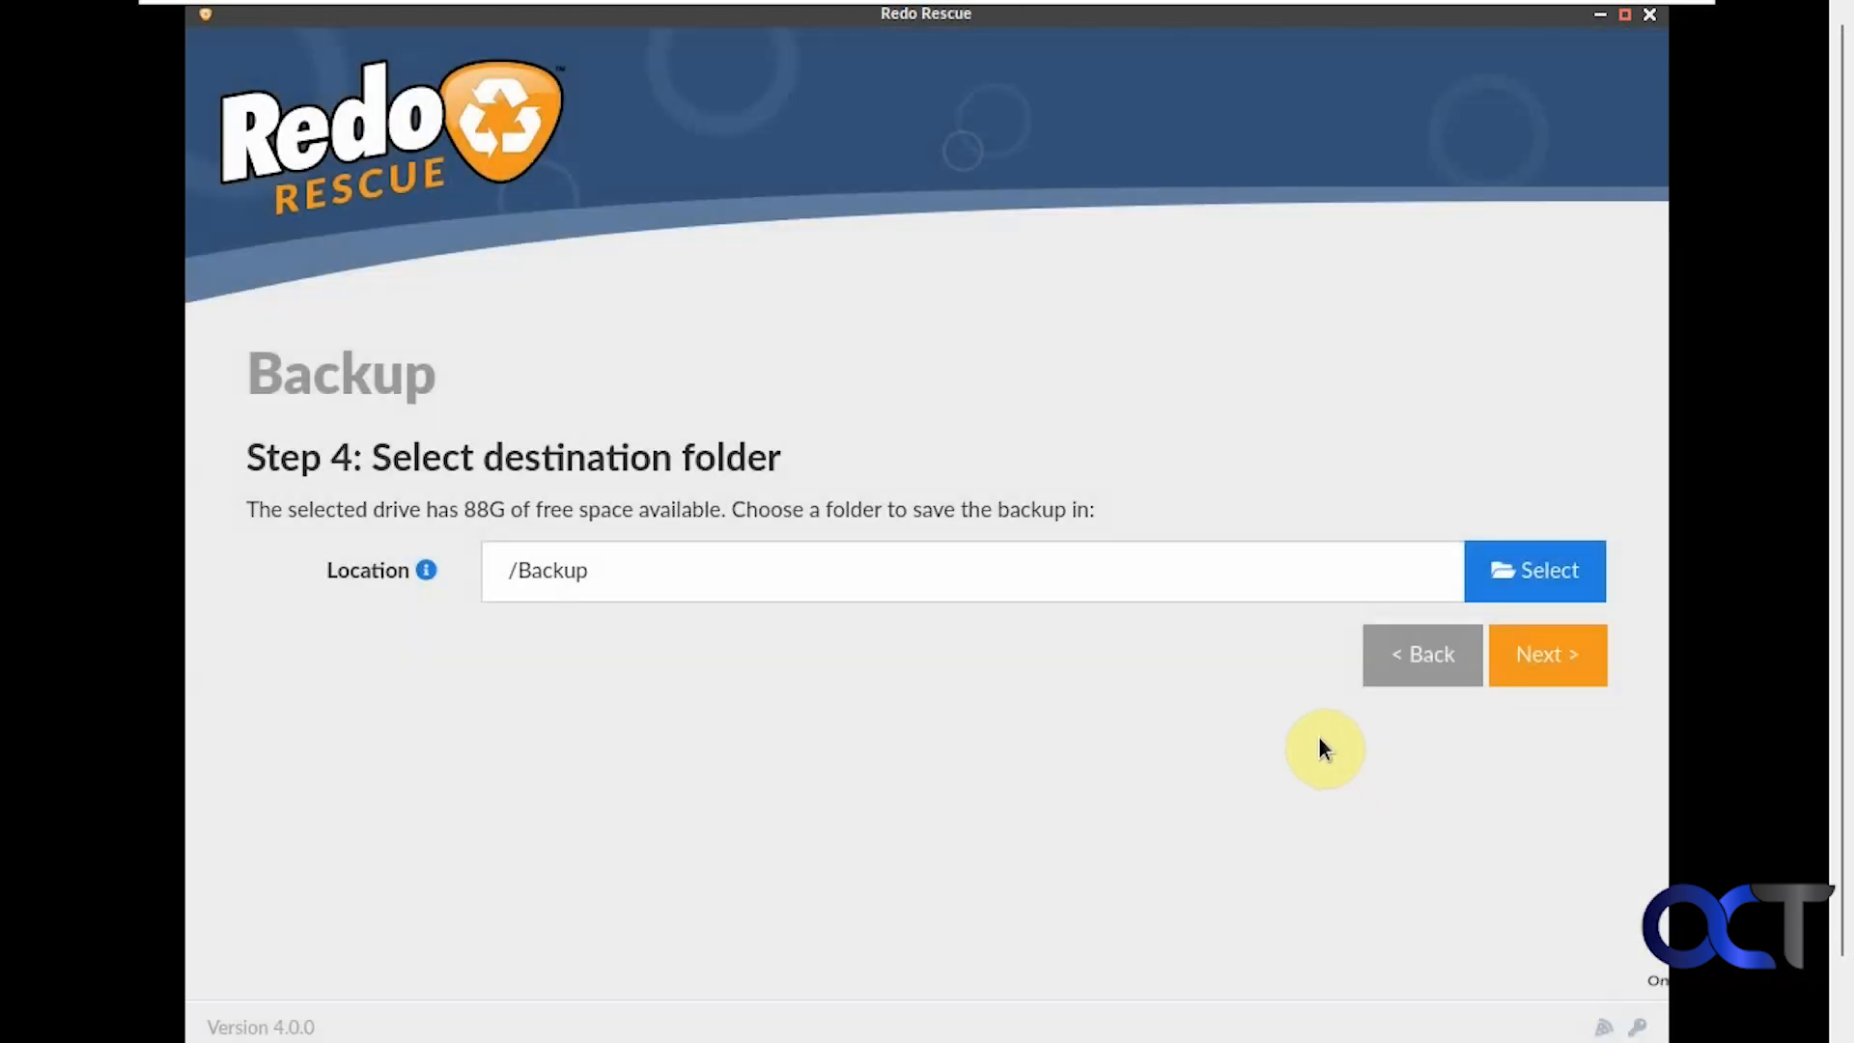
Name the backup 'NewBackup' and start creating the image
click(1541, 658)
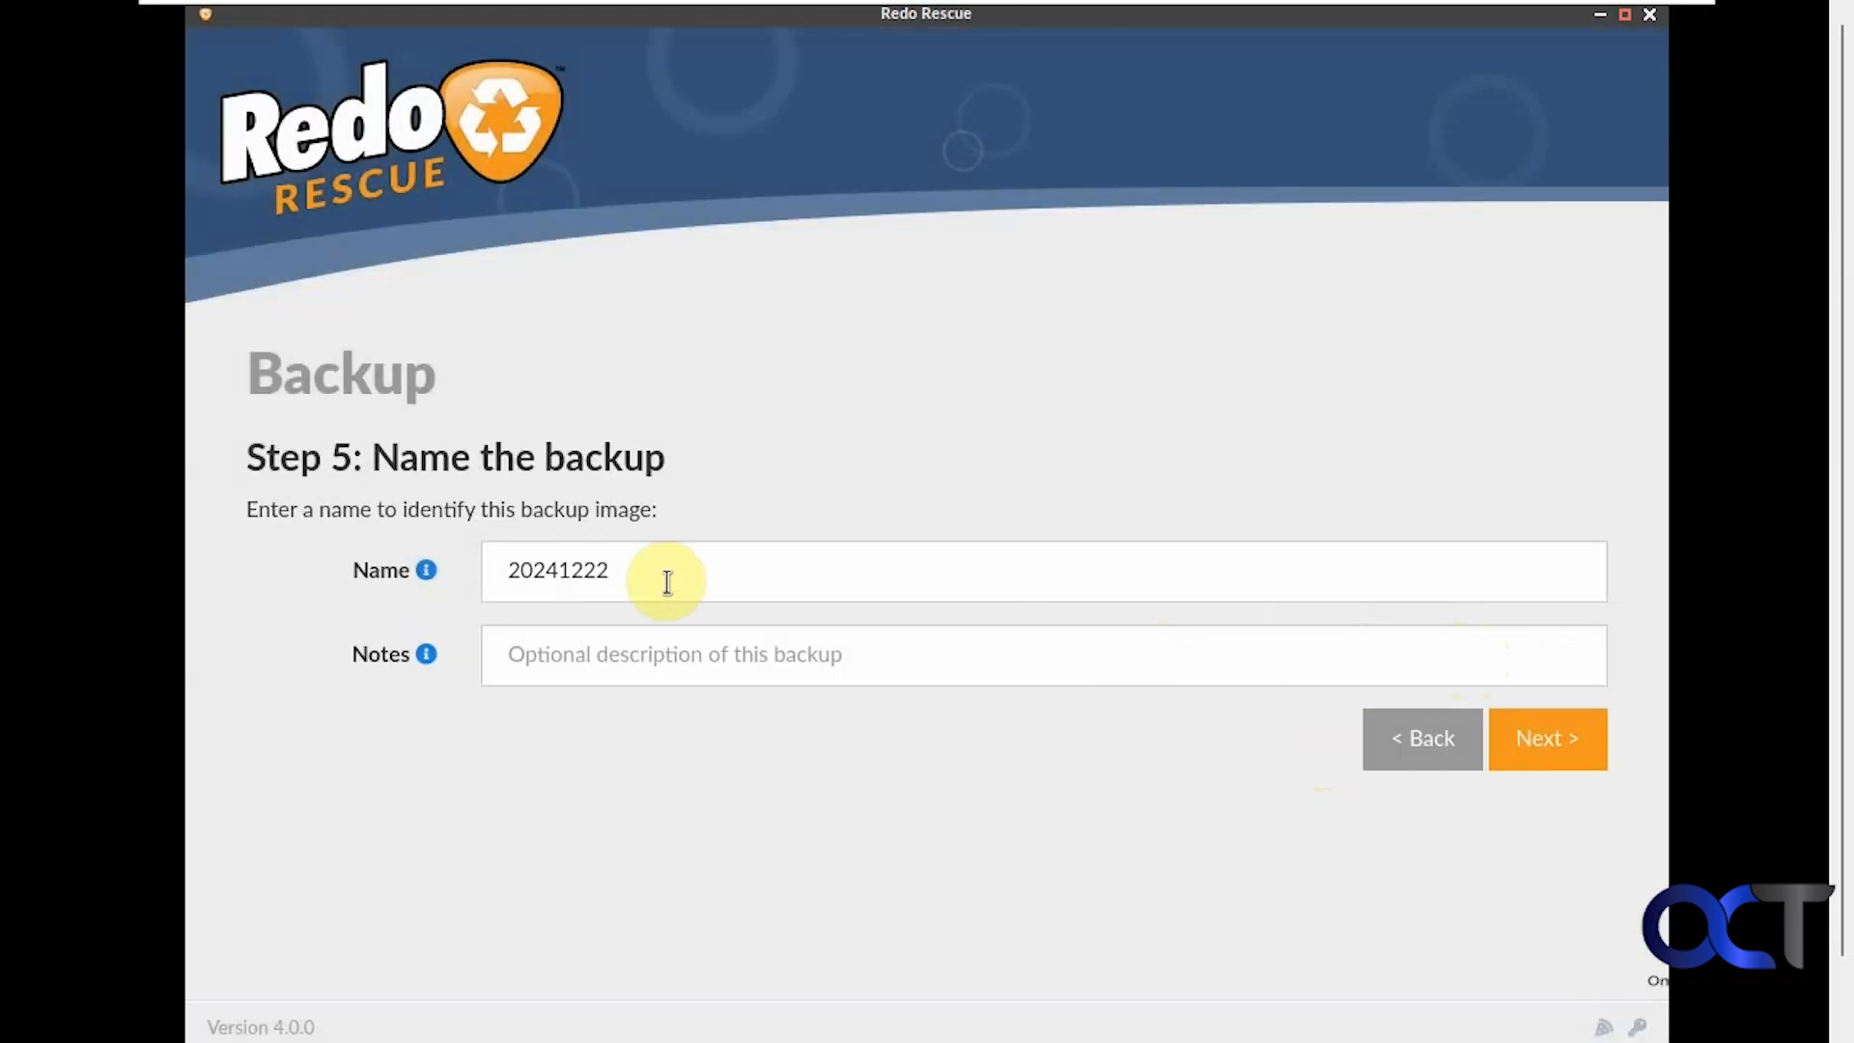
drag(667, 580, 448, 575)
text(NewBacku)
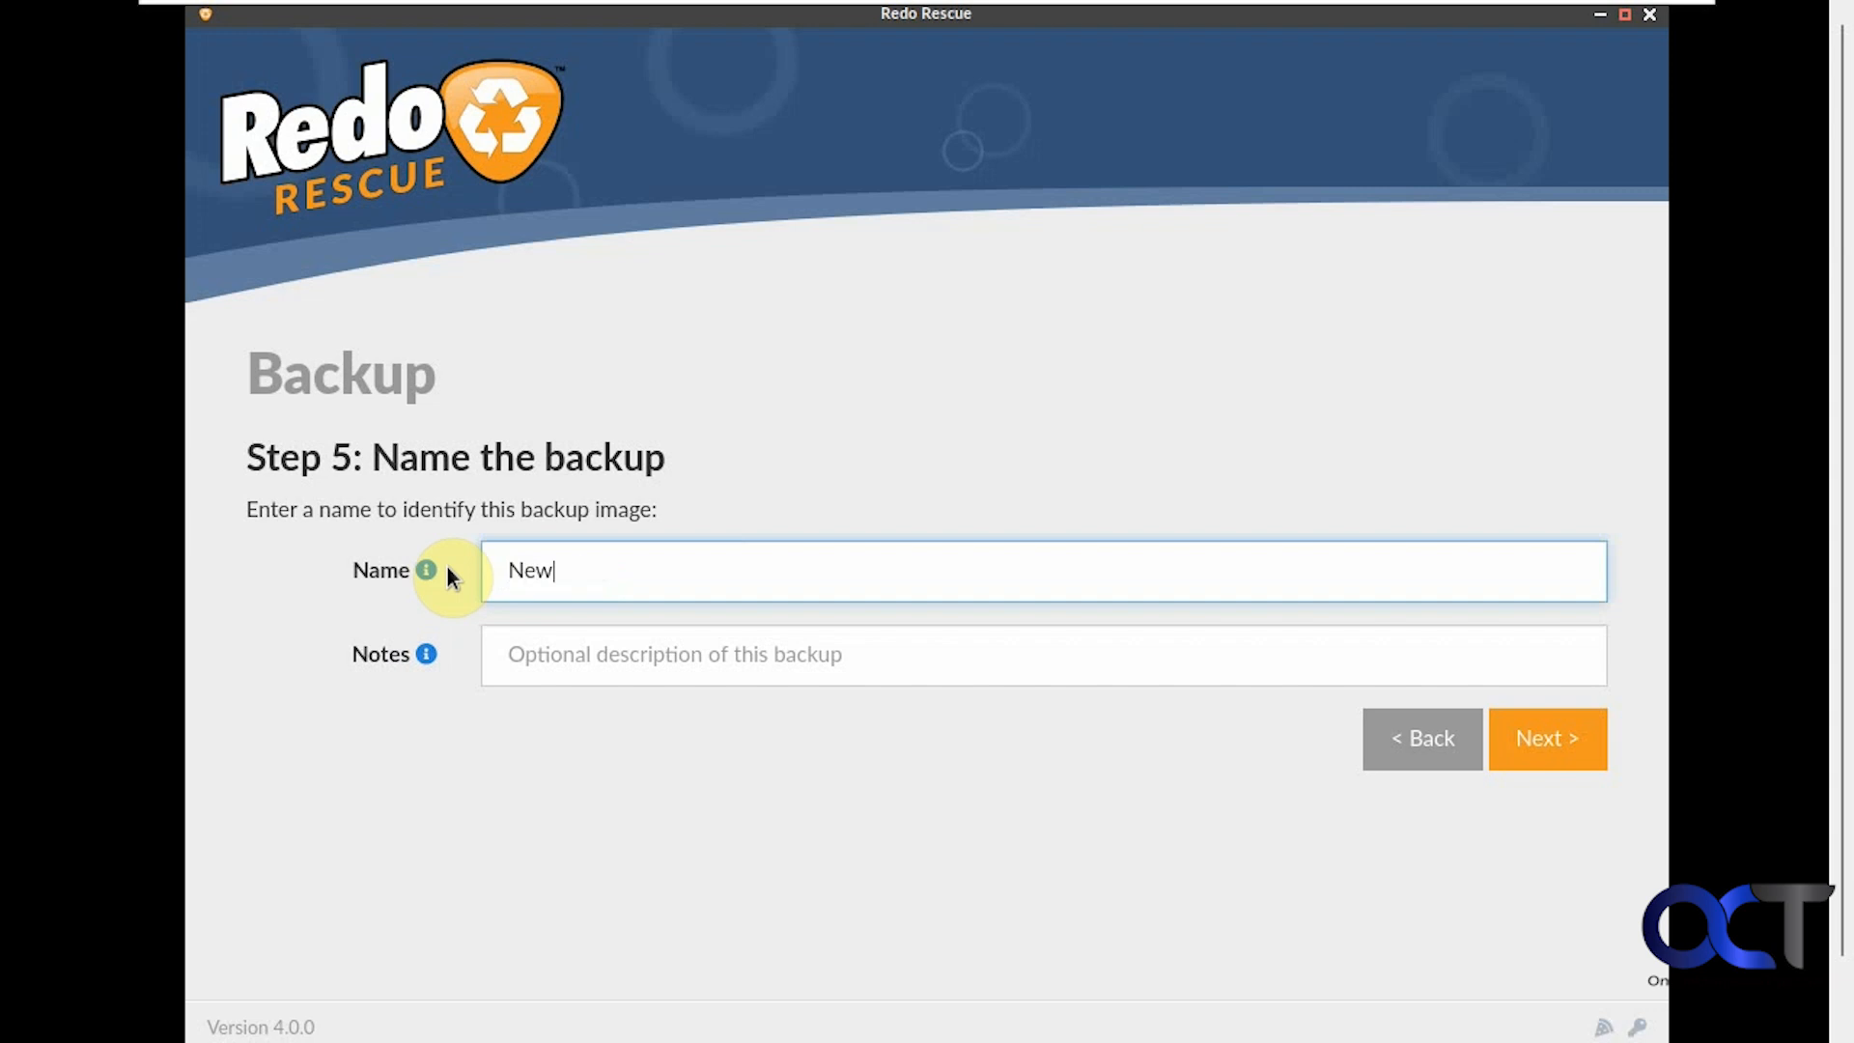
text(p)
click(1545, 738)
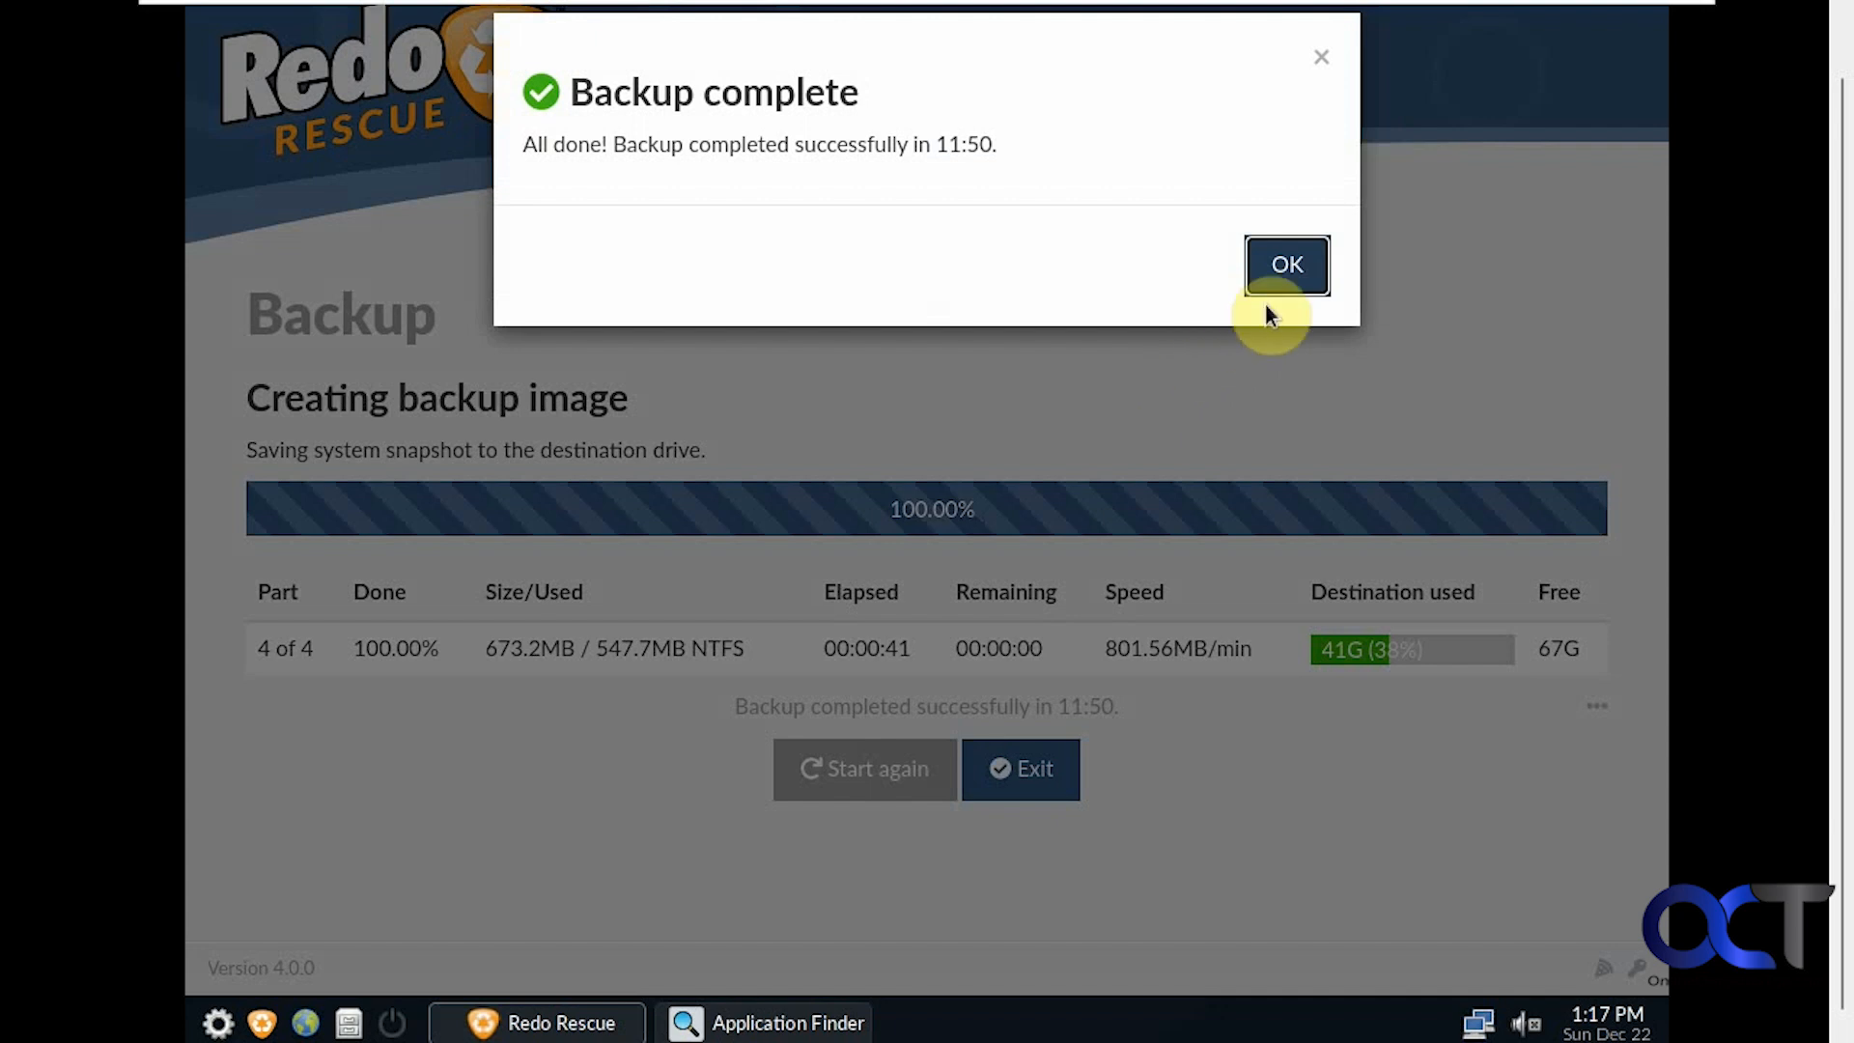
Dismiss the backup-complete message, browse the Application Finder, and shut down the rescue system
click(1285, 275)
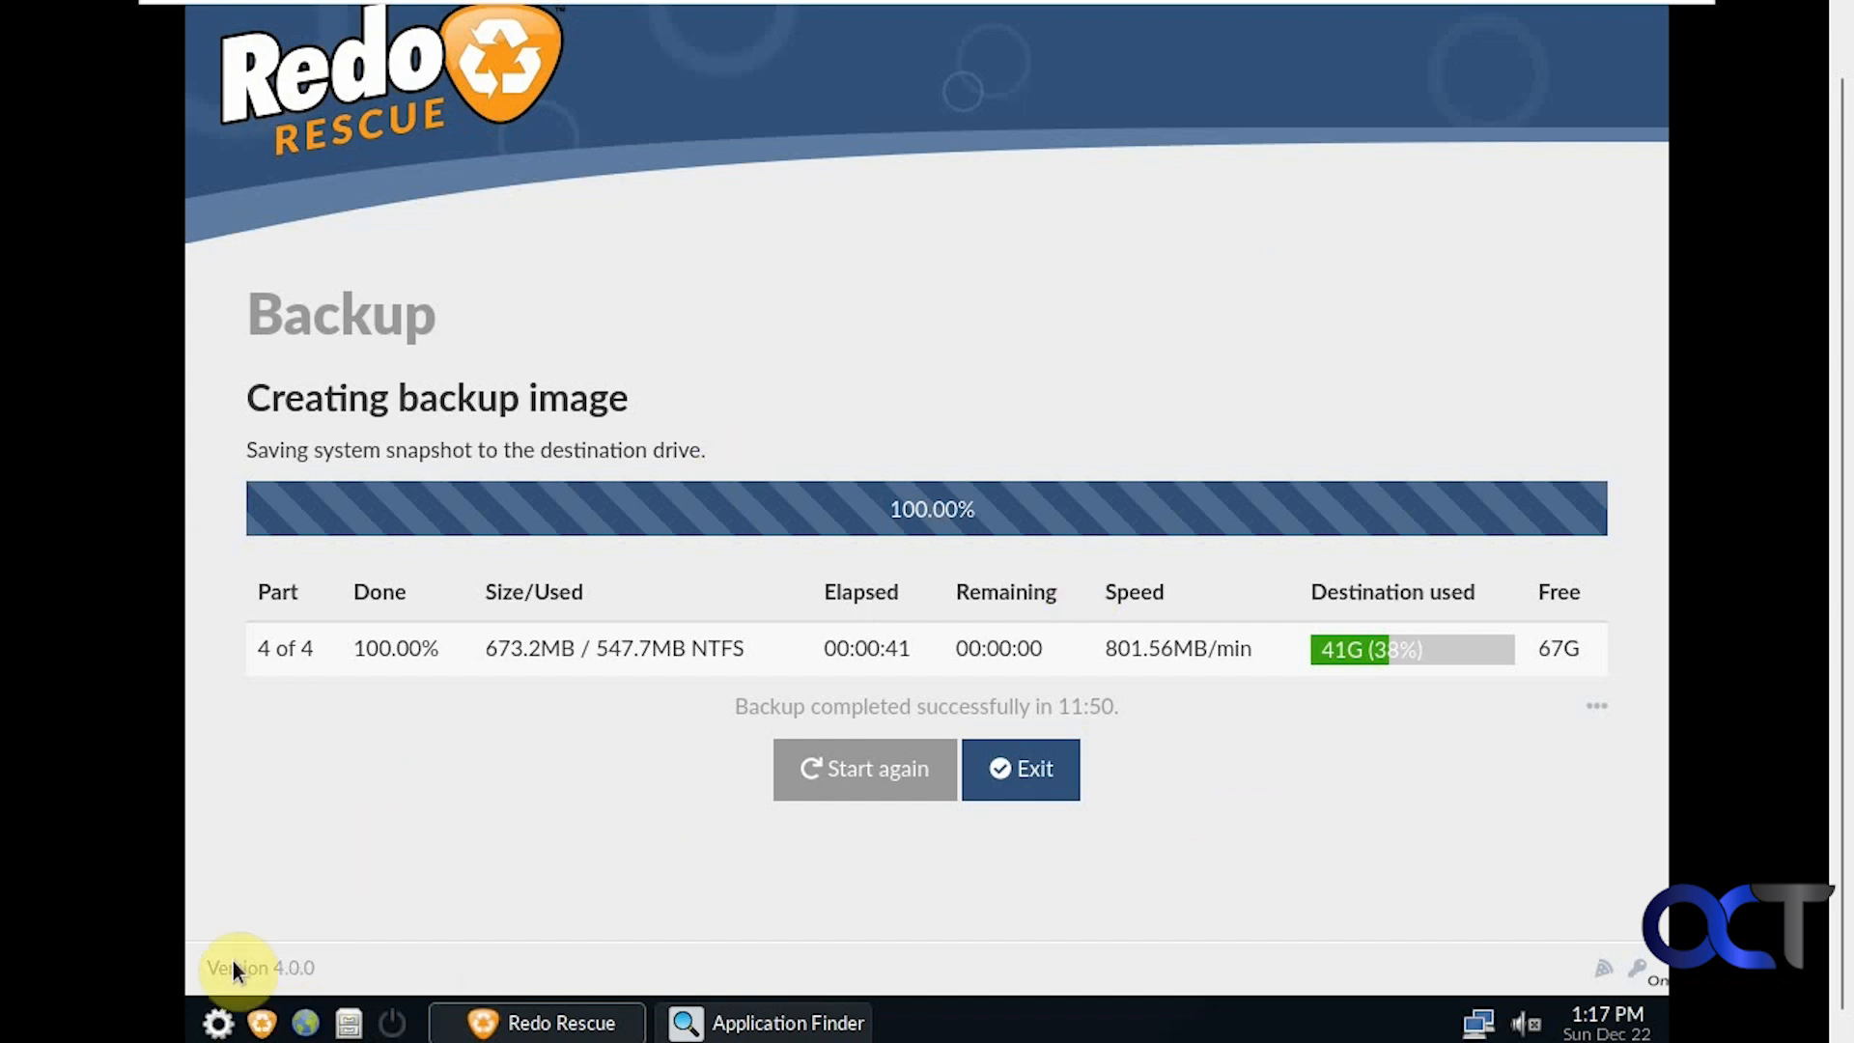
click(218, 1023)
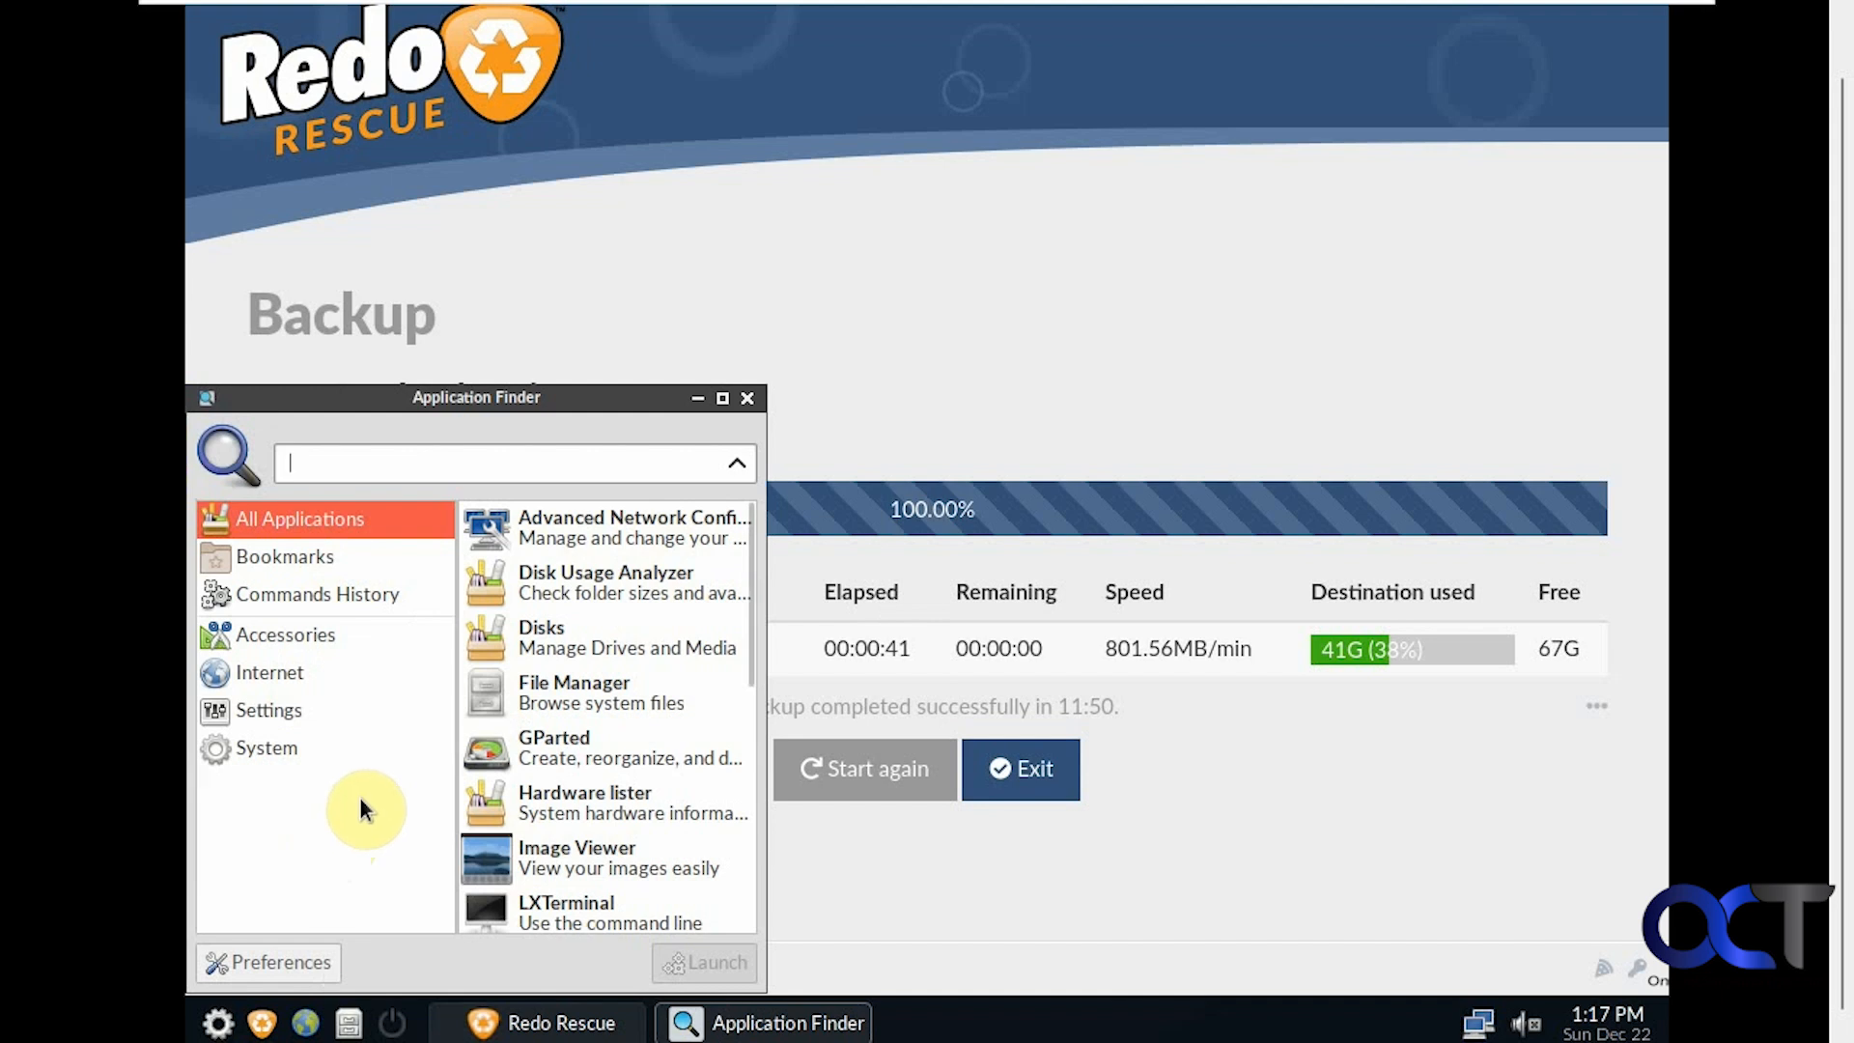
drag(752, 653, 749, 899)
click(847, 867)
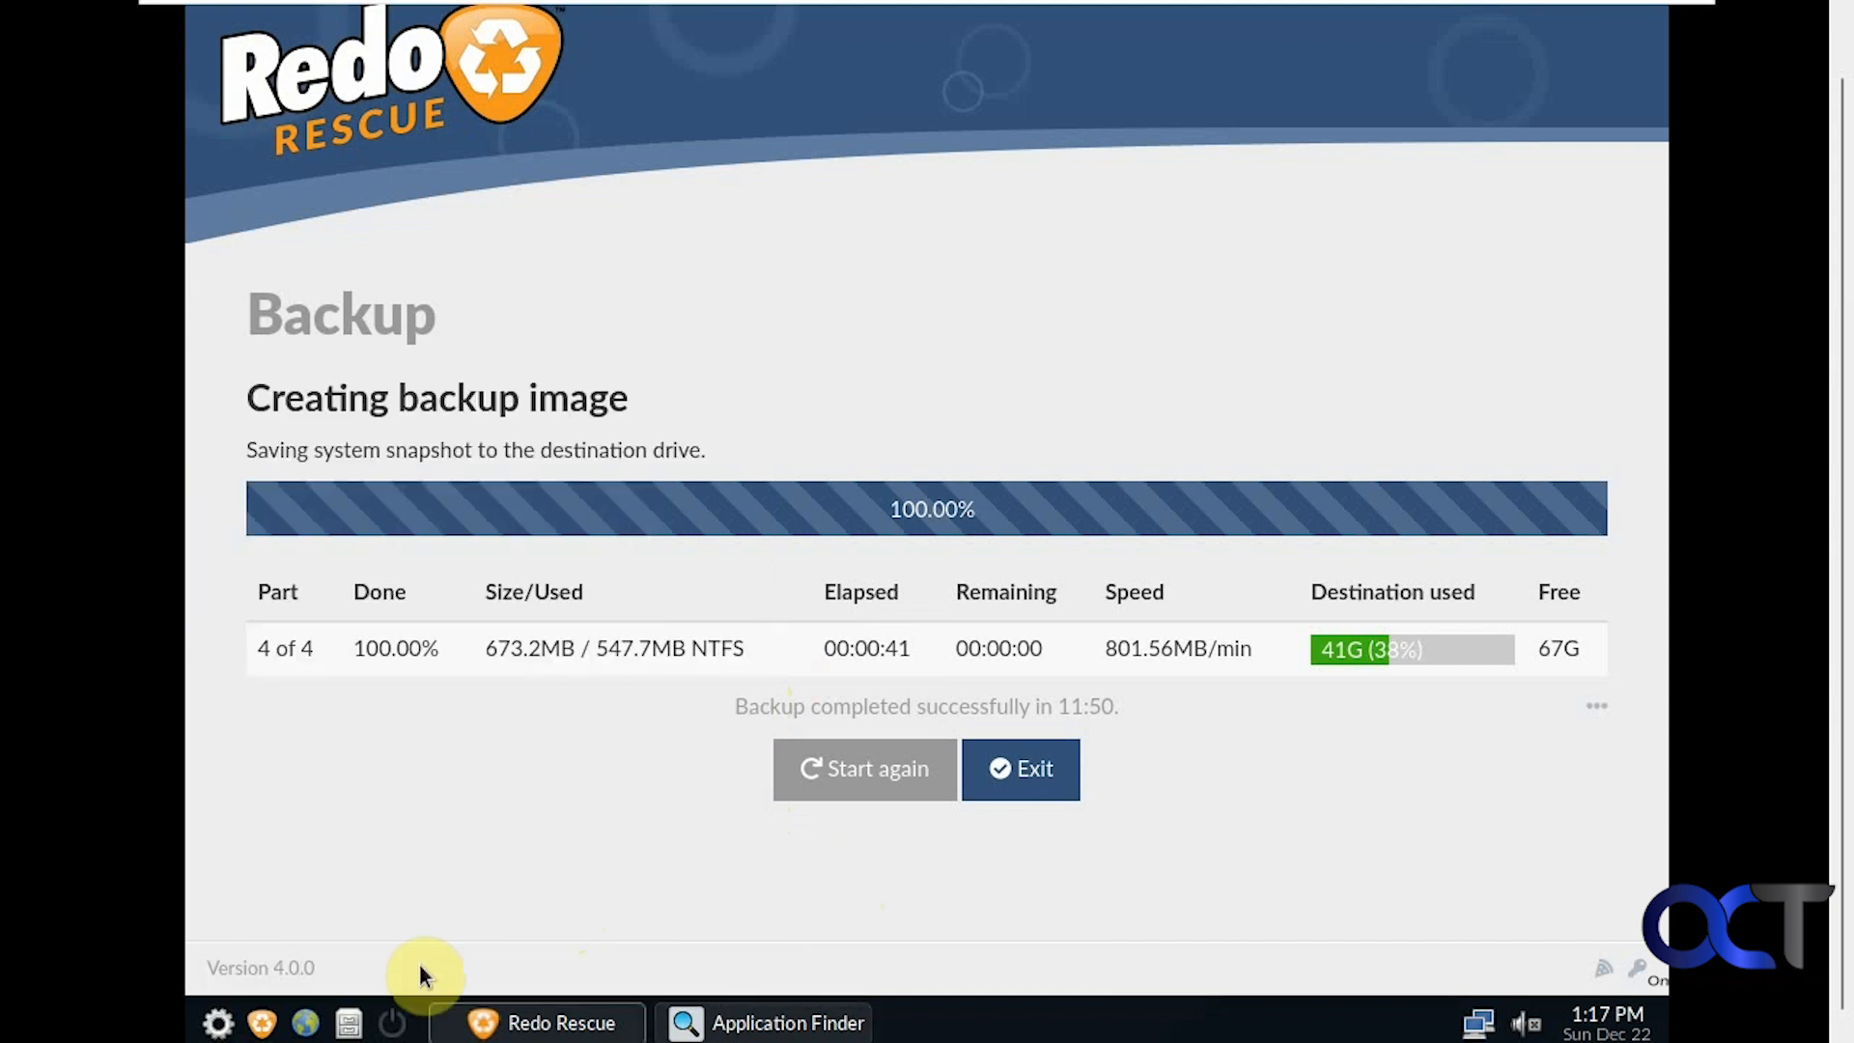
click(392, 1021)
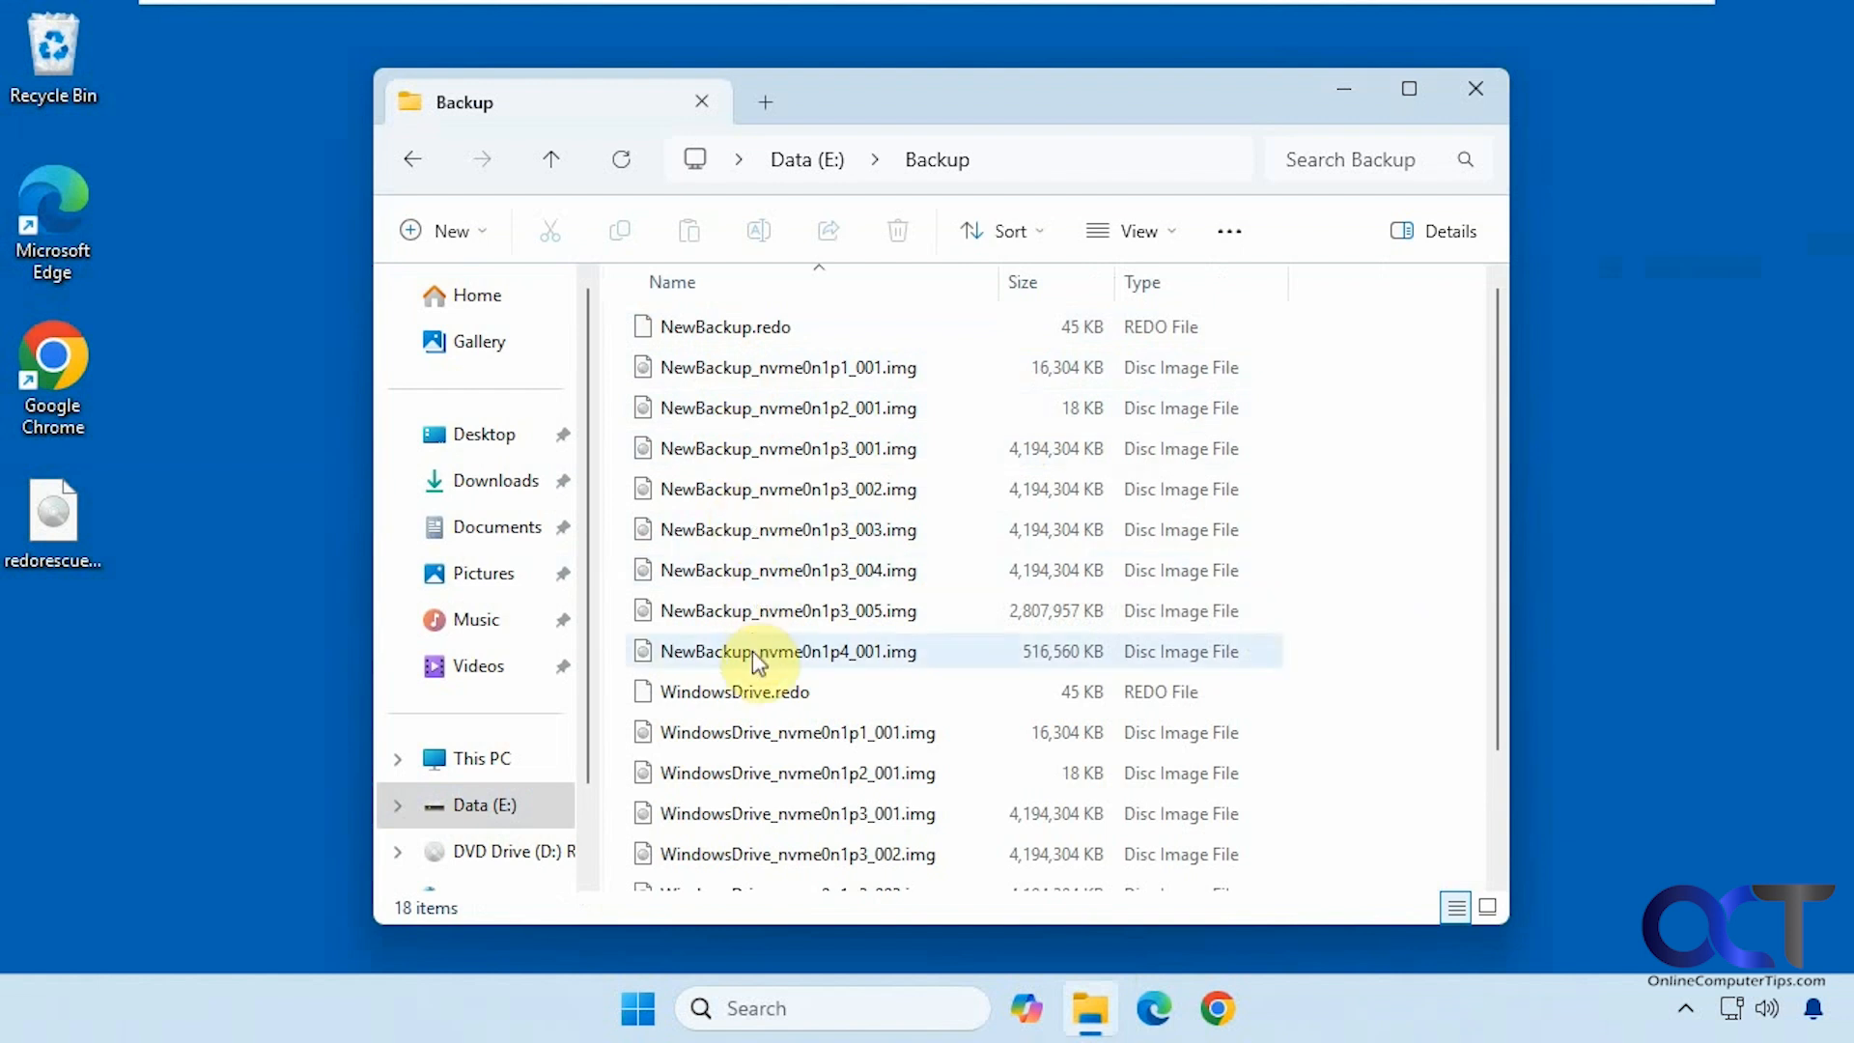
Scroll through the Backup folder's file list to review the NewBackup files
scroll(804, 834, down, 1)
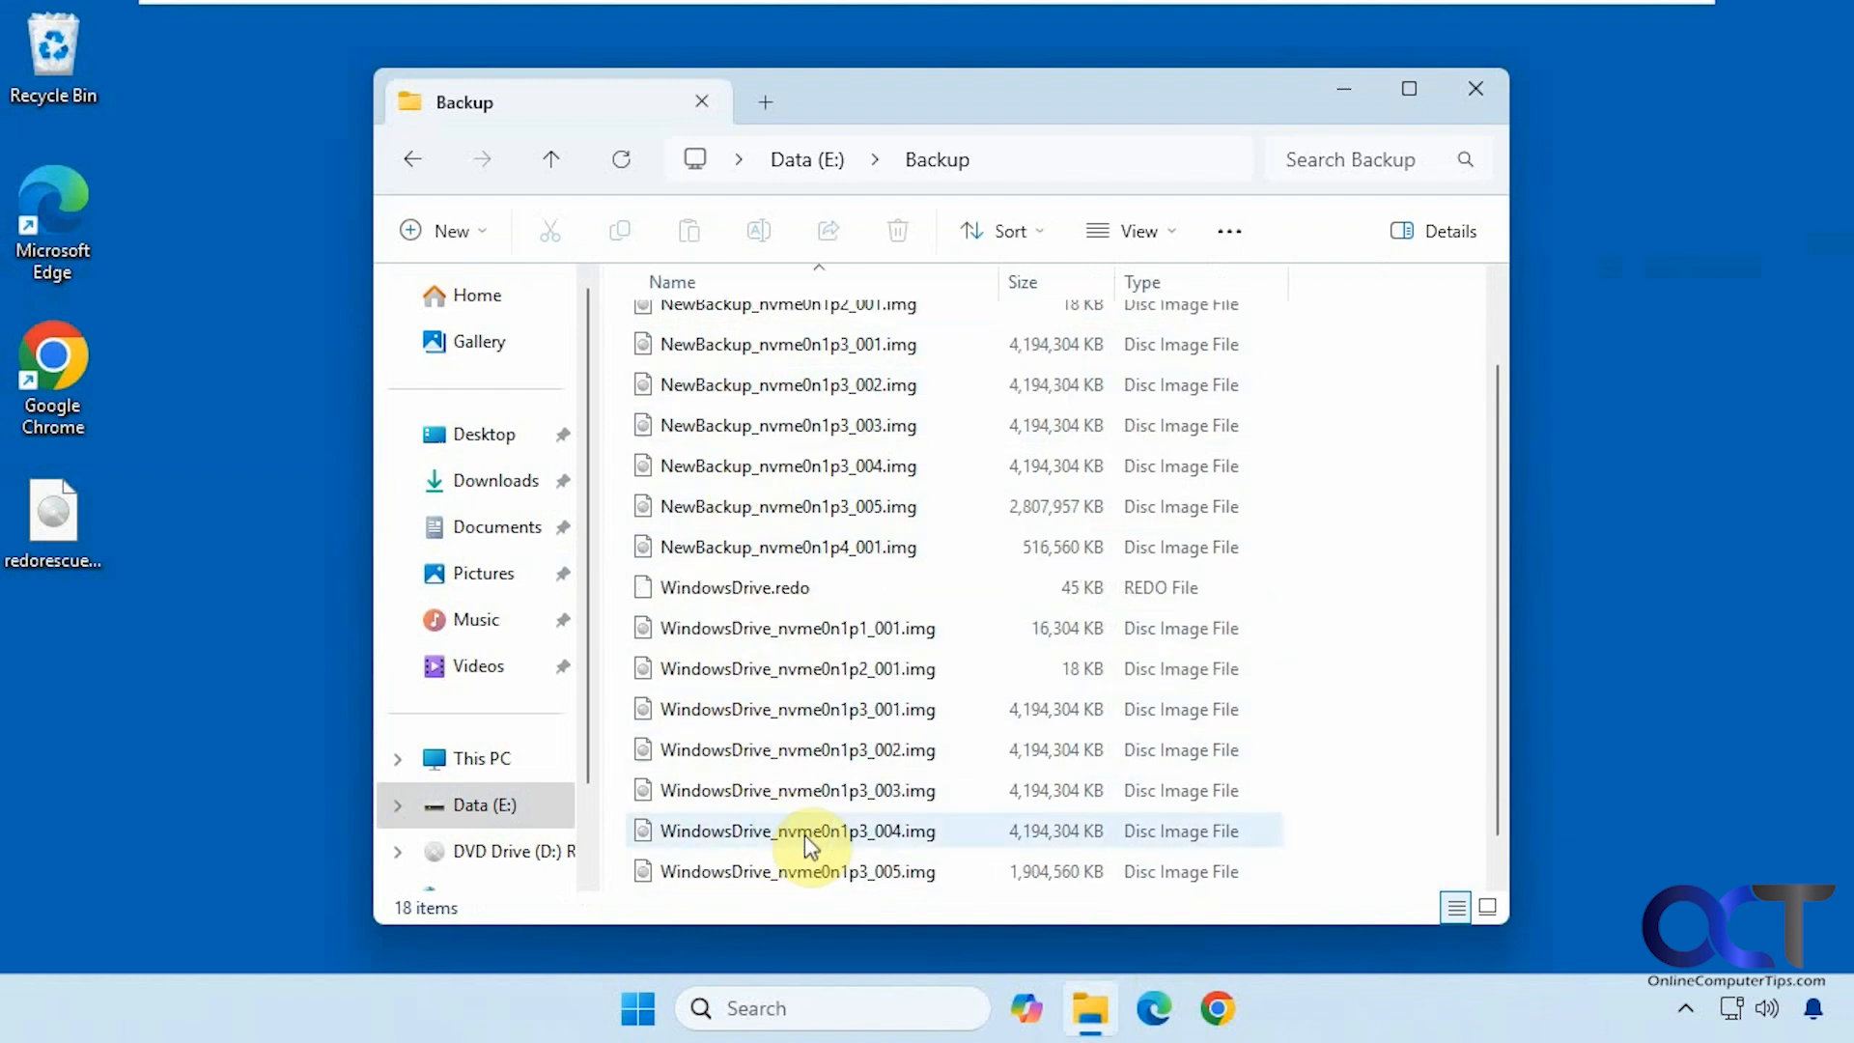
scroll(801, 833, up, 1)
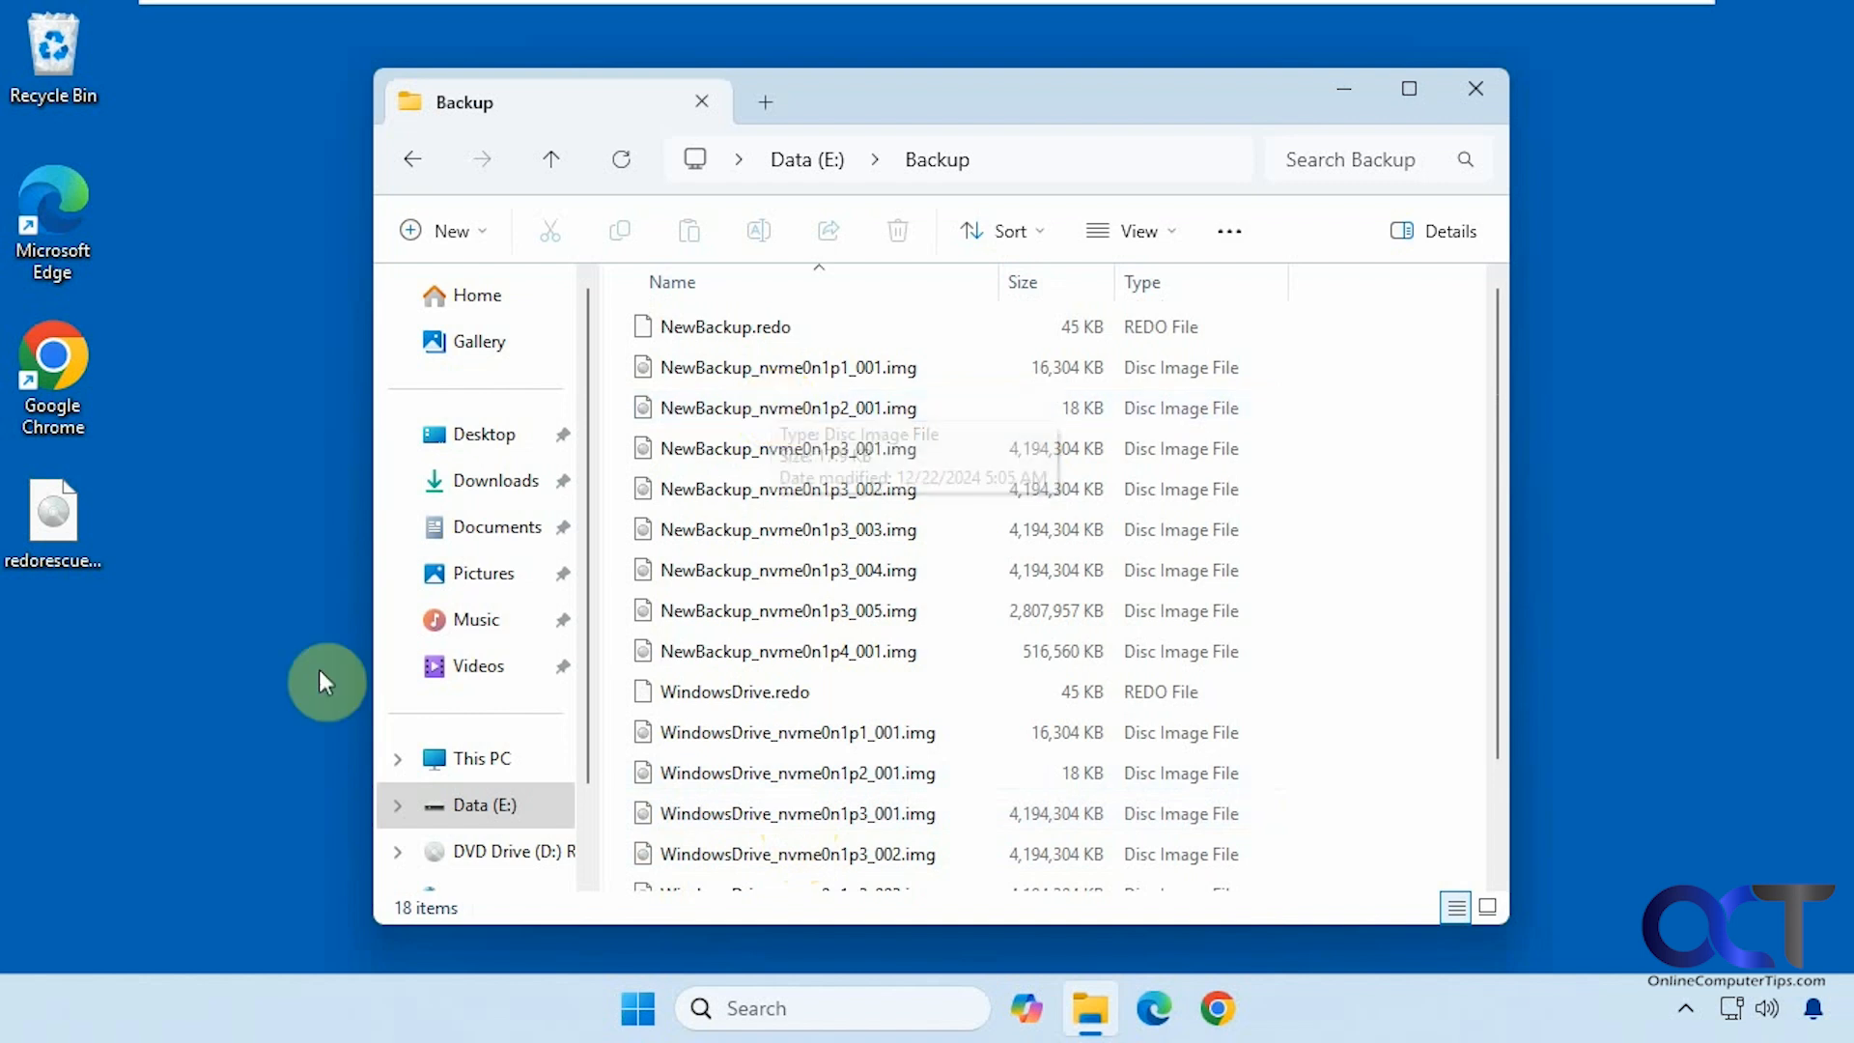
Create a new text document named 'After Backup' on the desktop
click(114, 674)
right_click(114, 663)
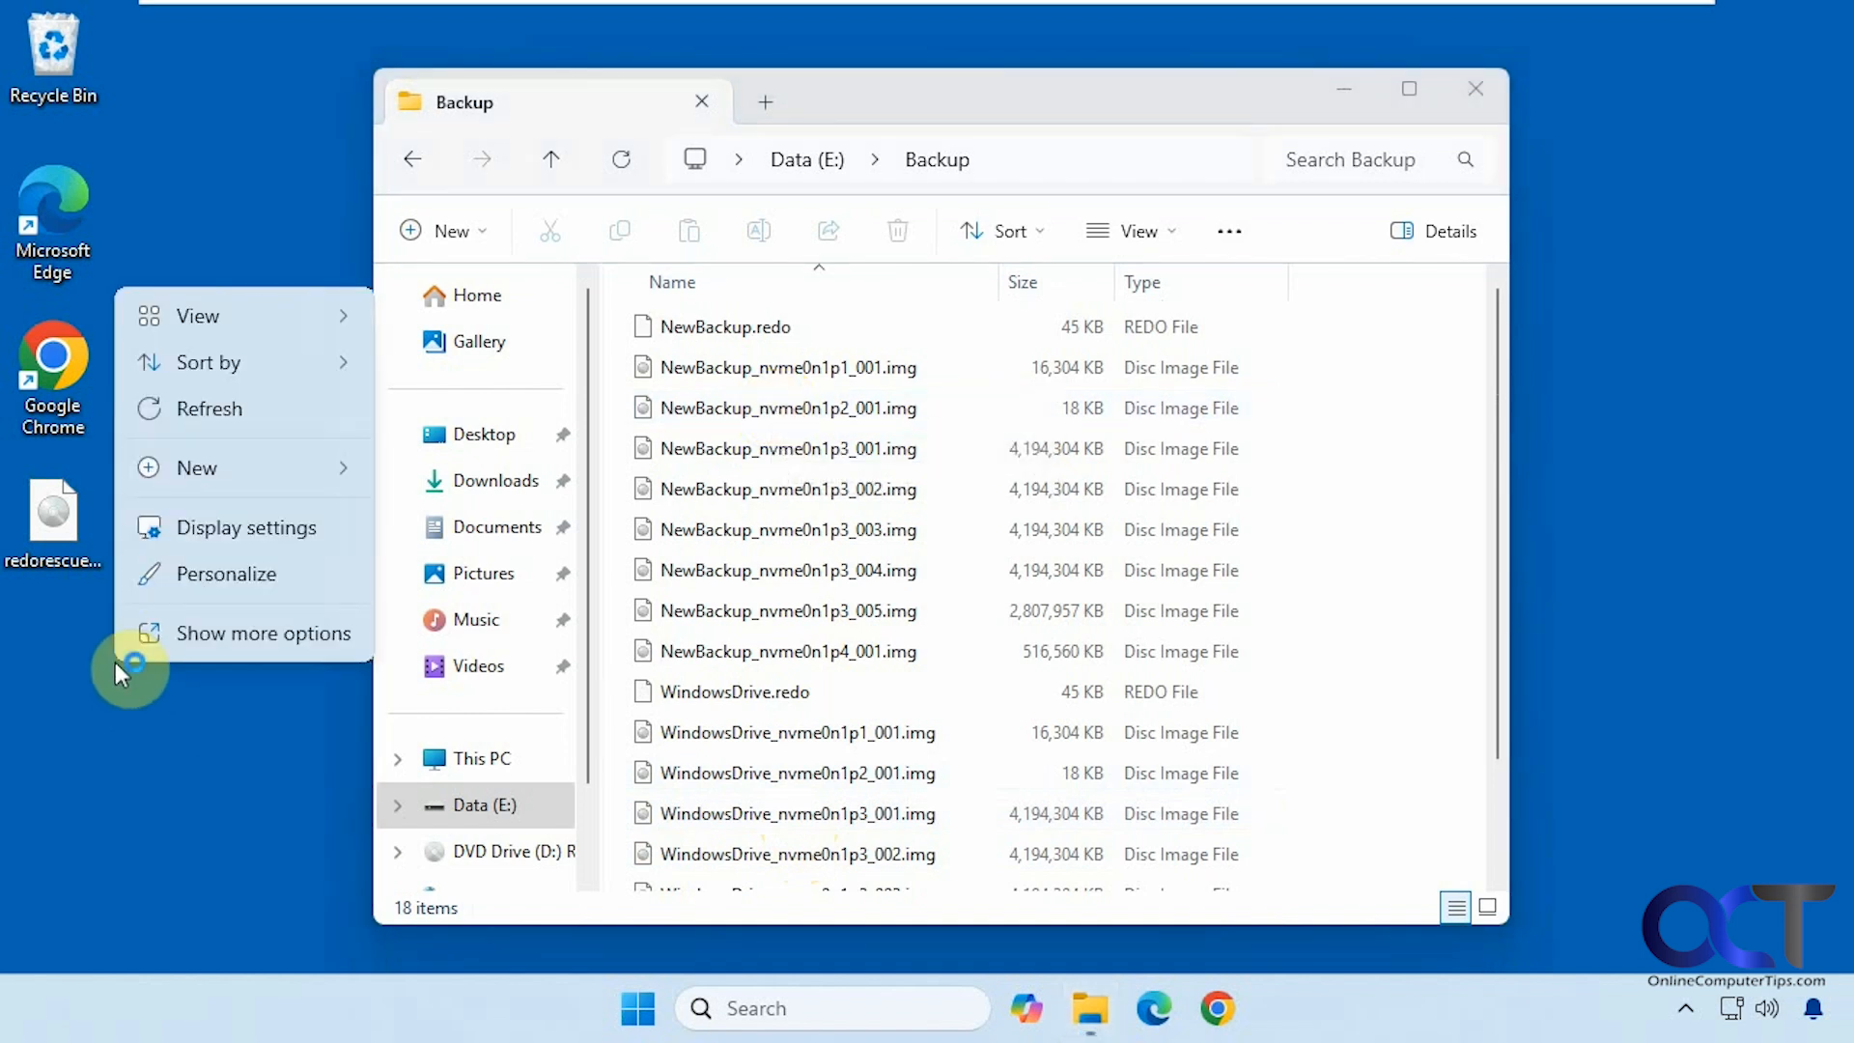
mouse_move(217, 473)
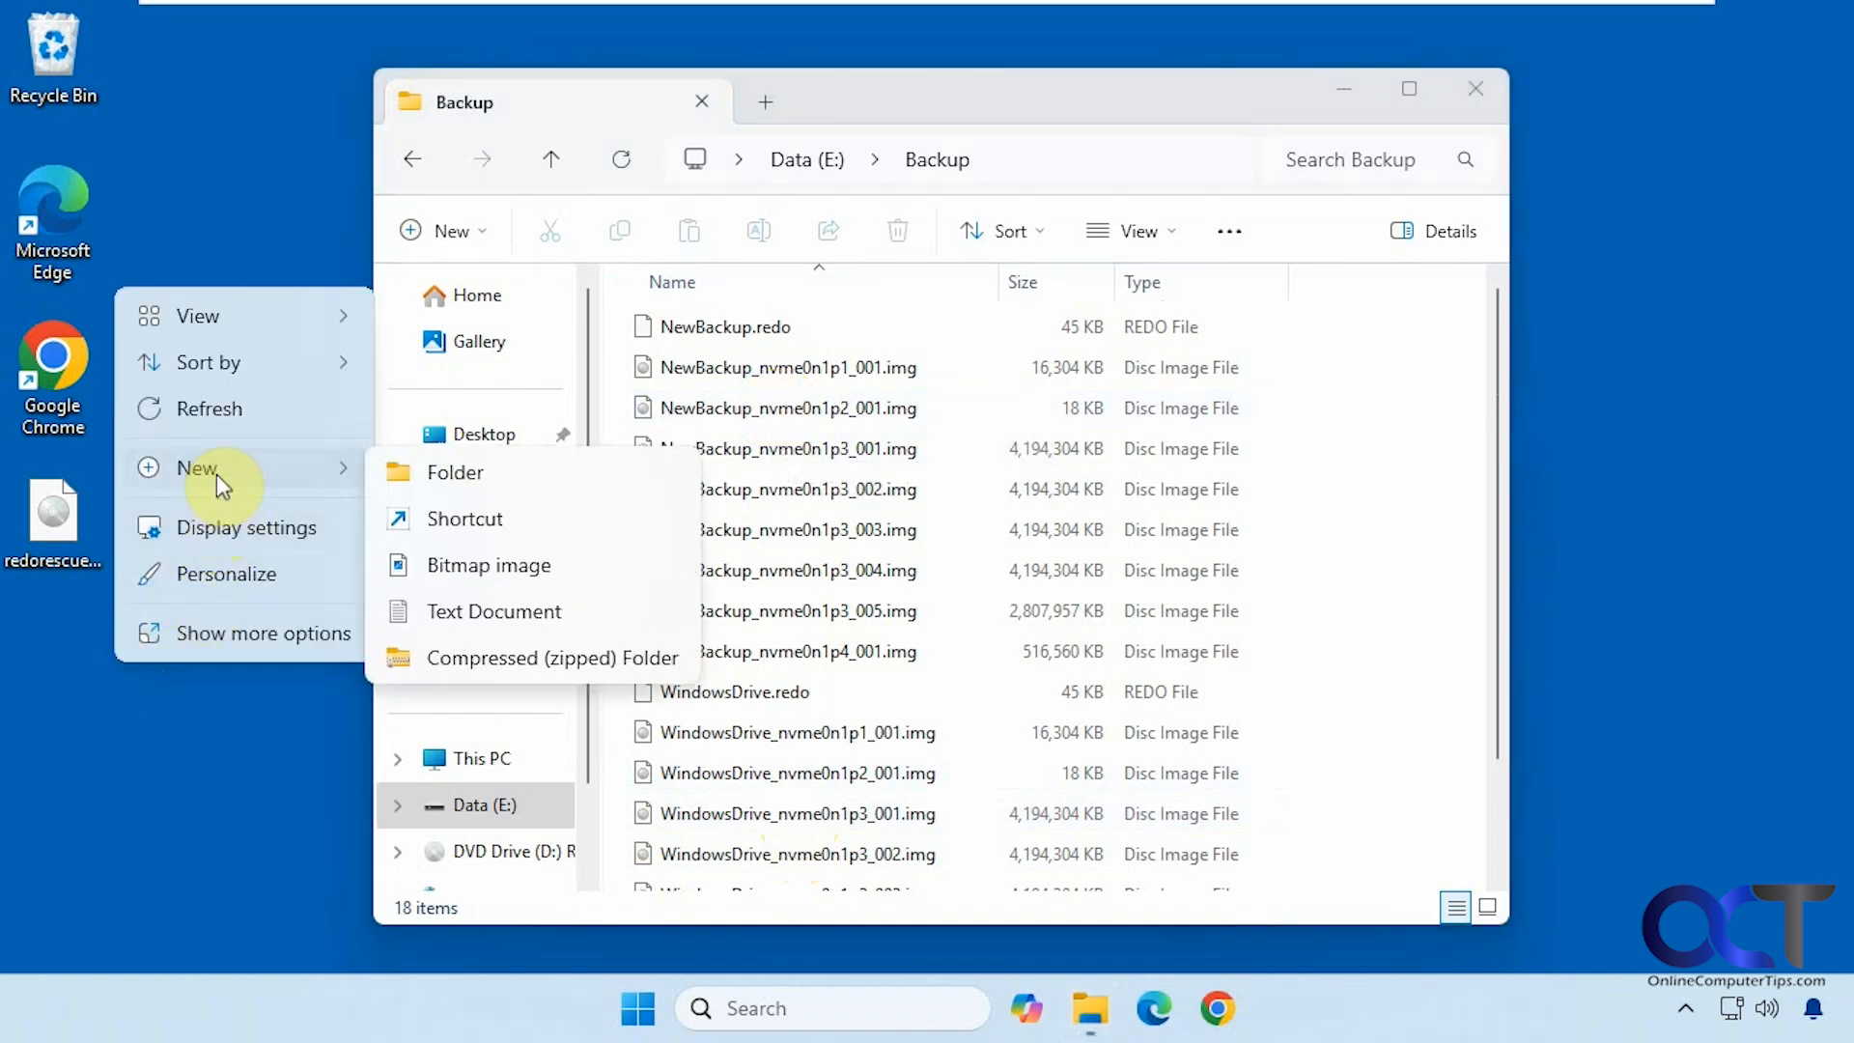
click(513, 615)
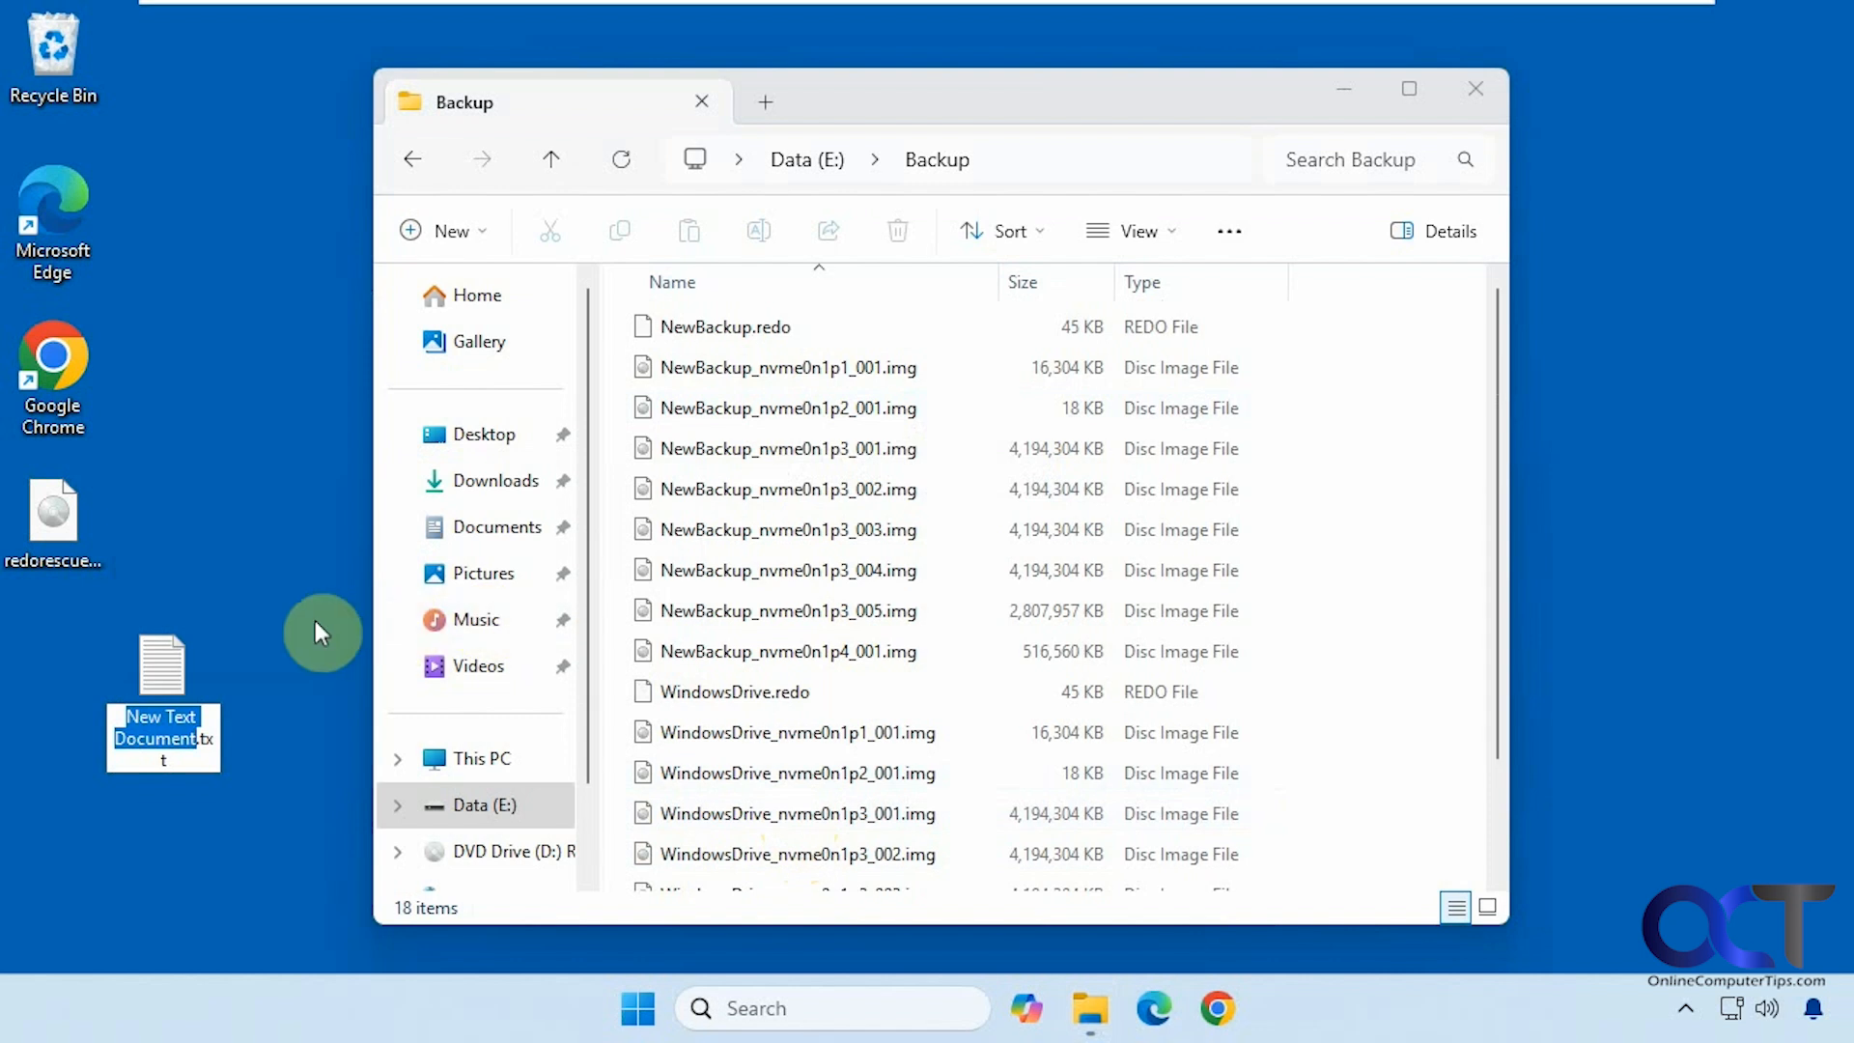
text(After Ba)
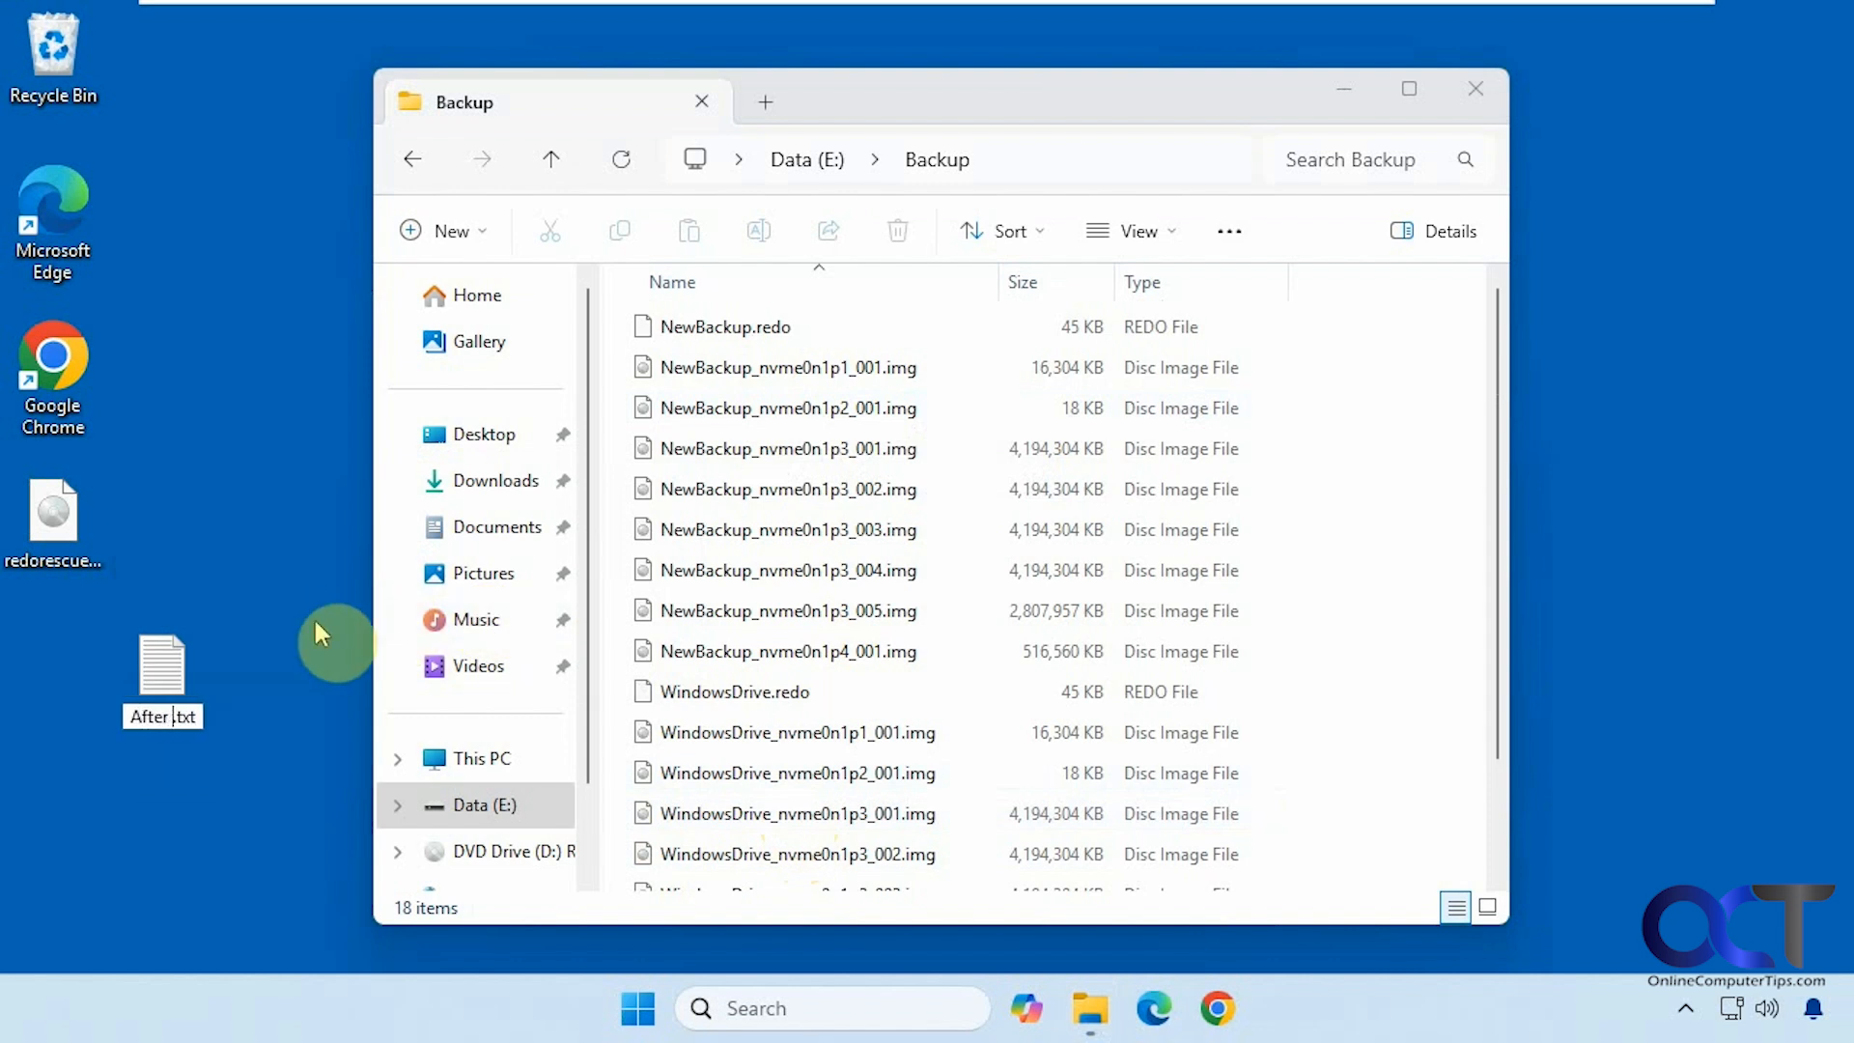
text(ckup)
key(Return)
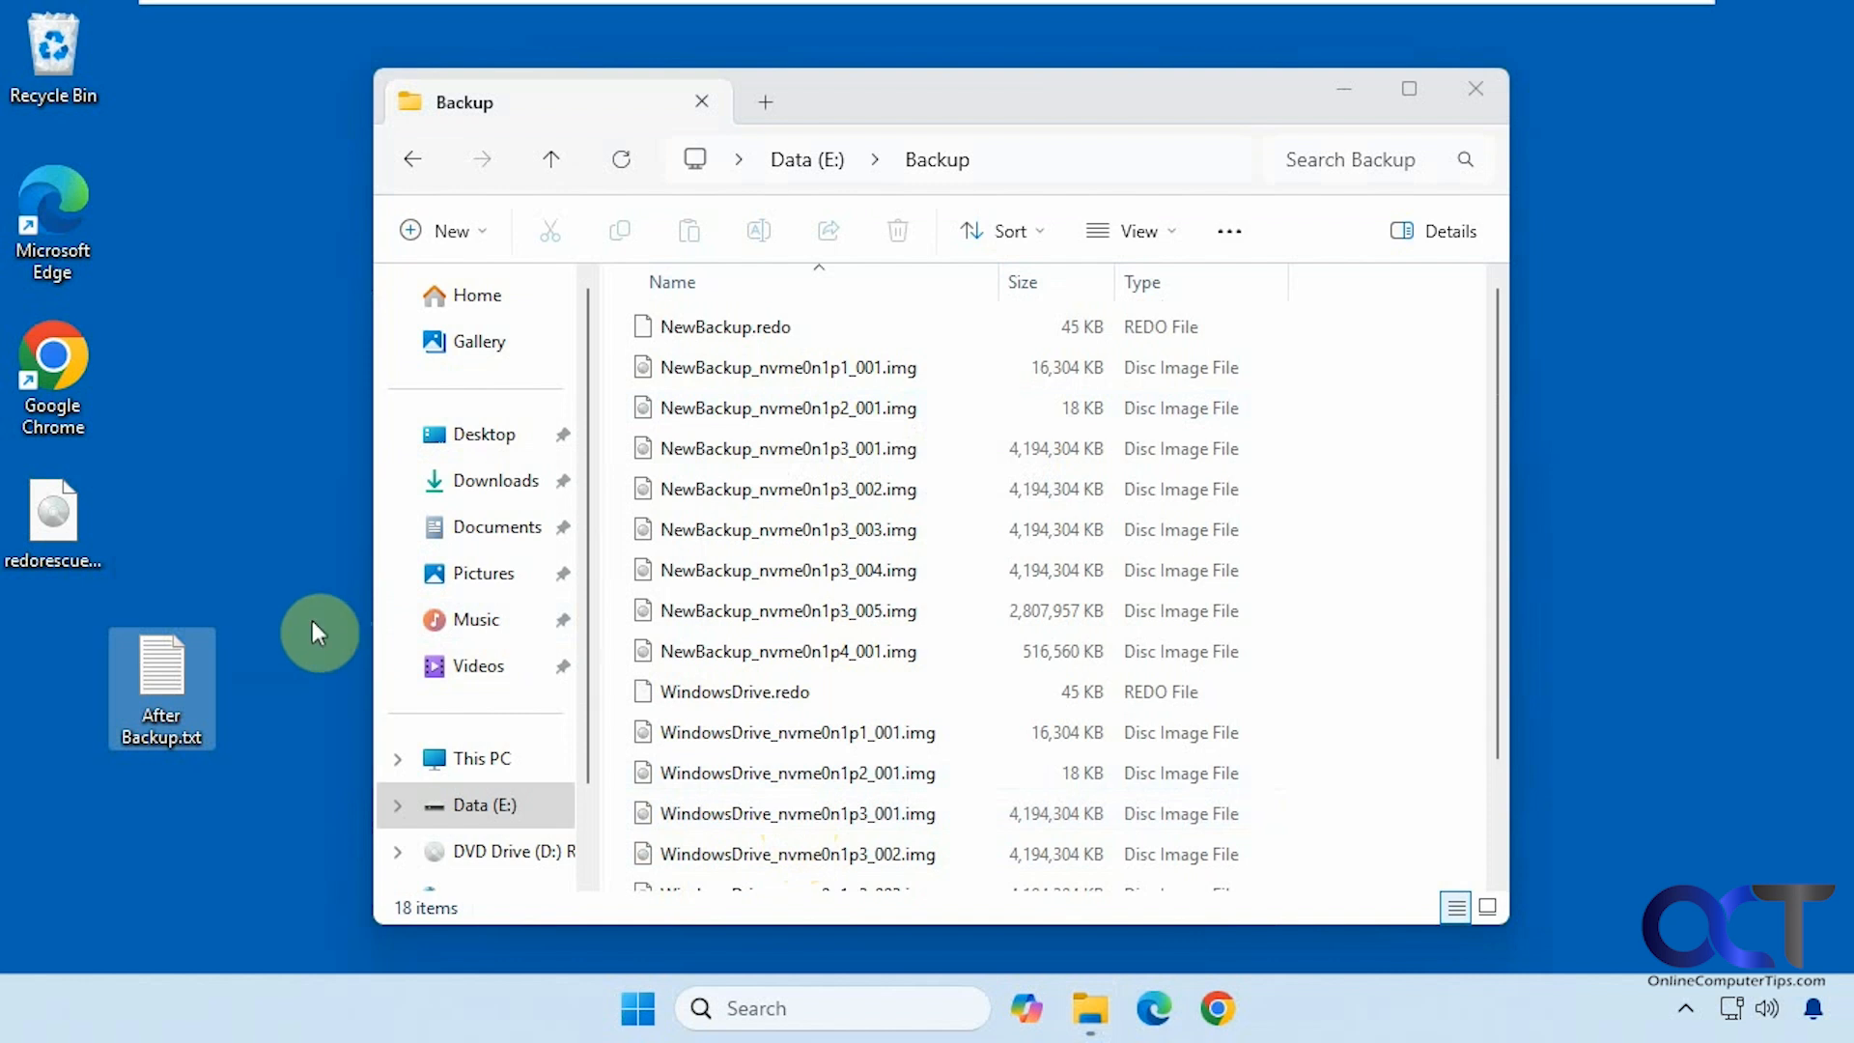
Move After Backup.txt into the left icon column, point out the files, and close the Backup window
drag(184, 663, 97, 642)
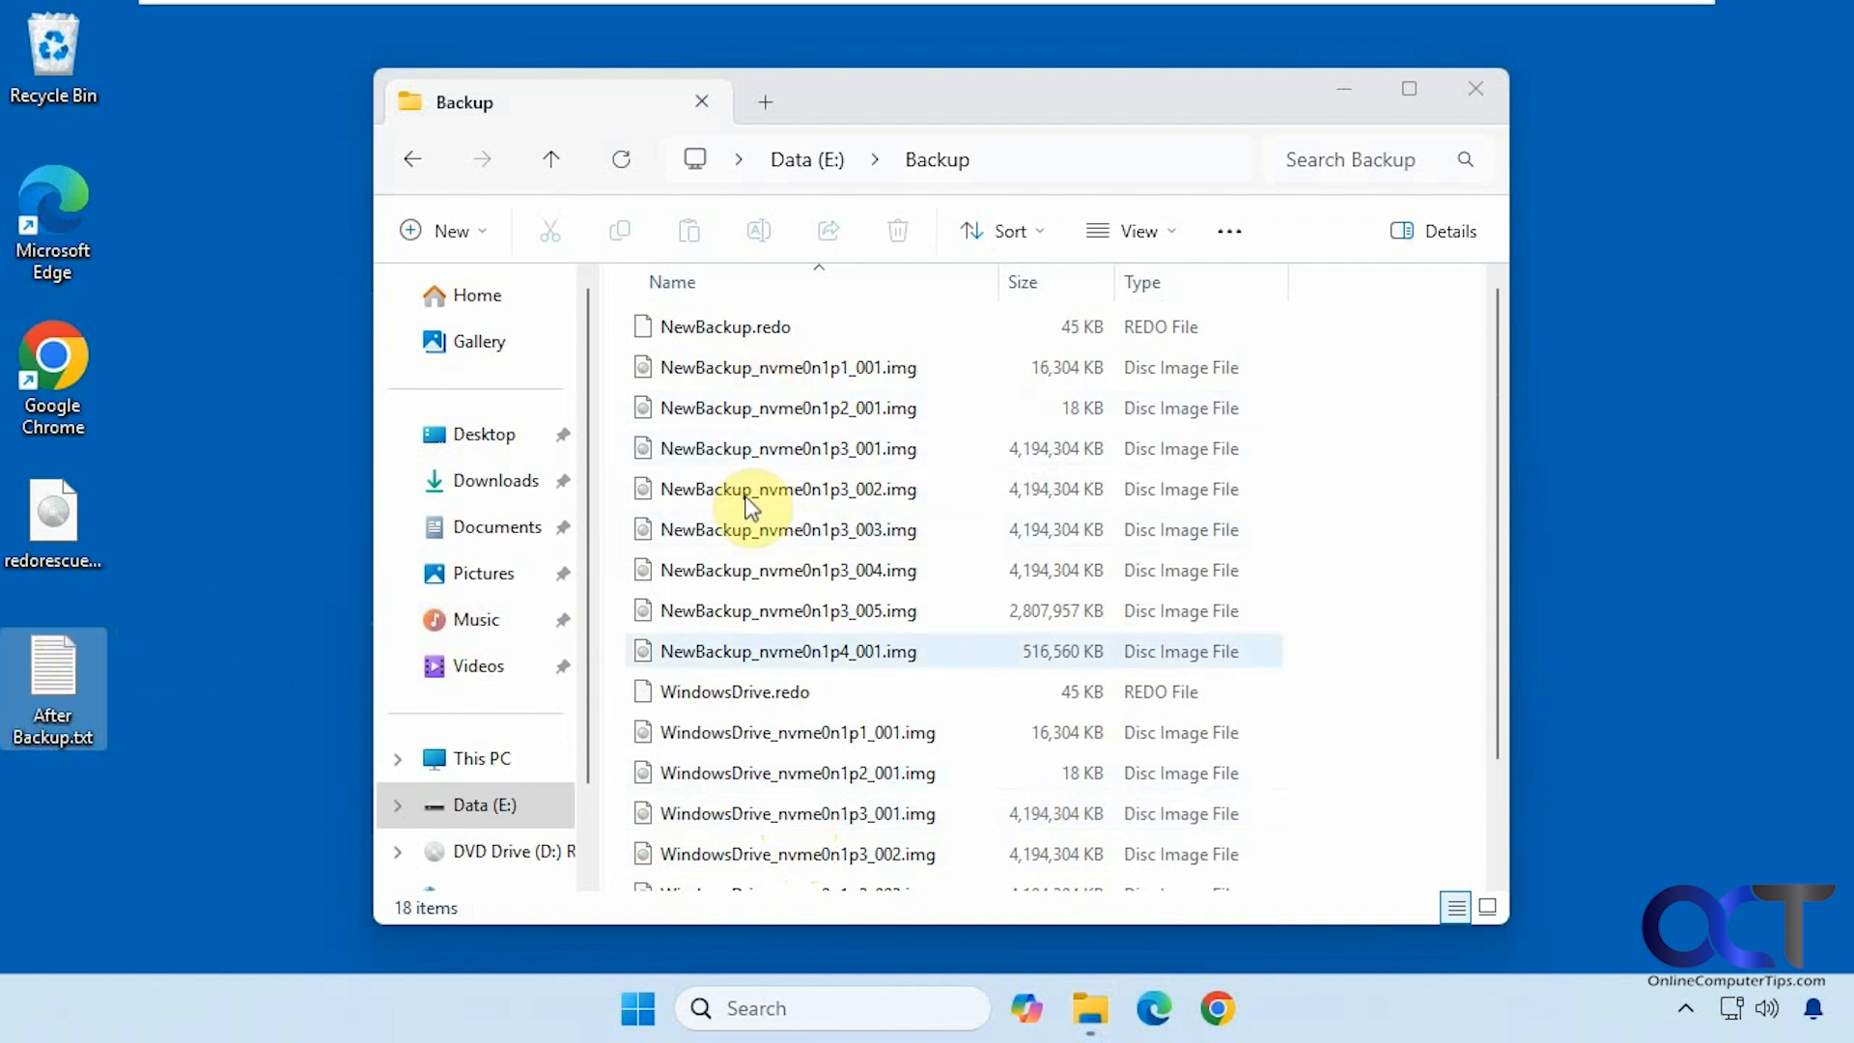
click(699, 615)
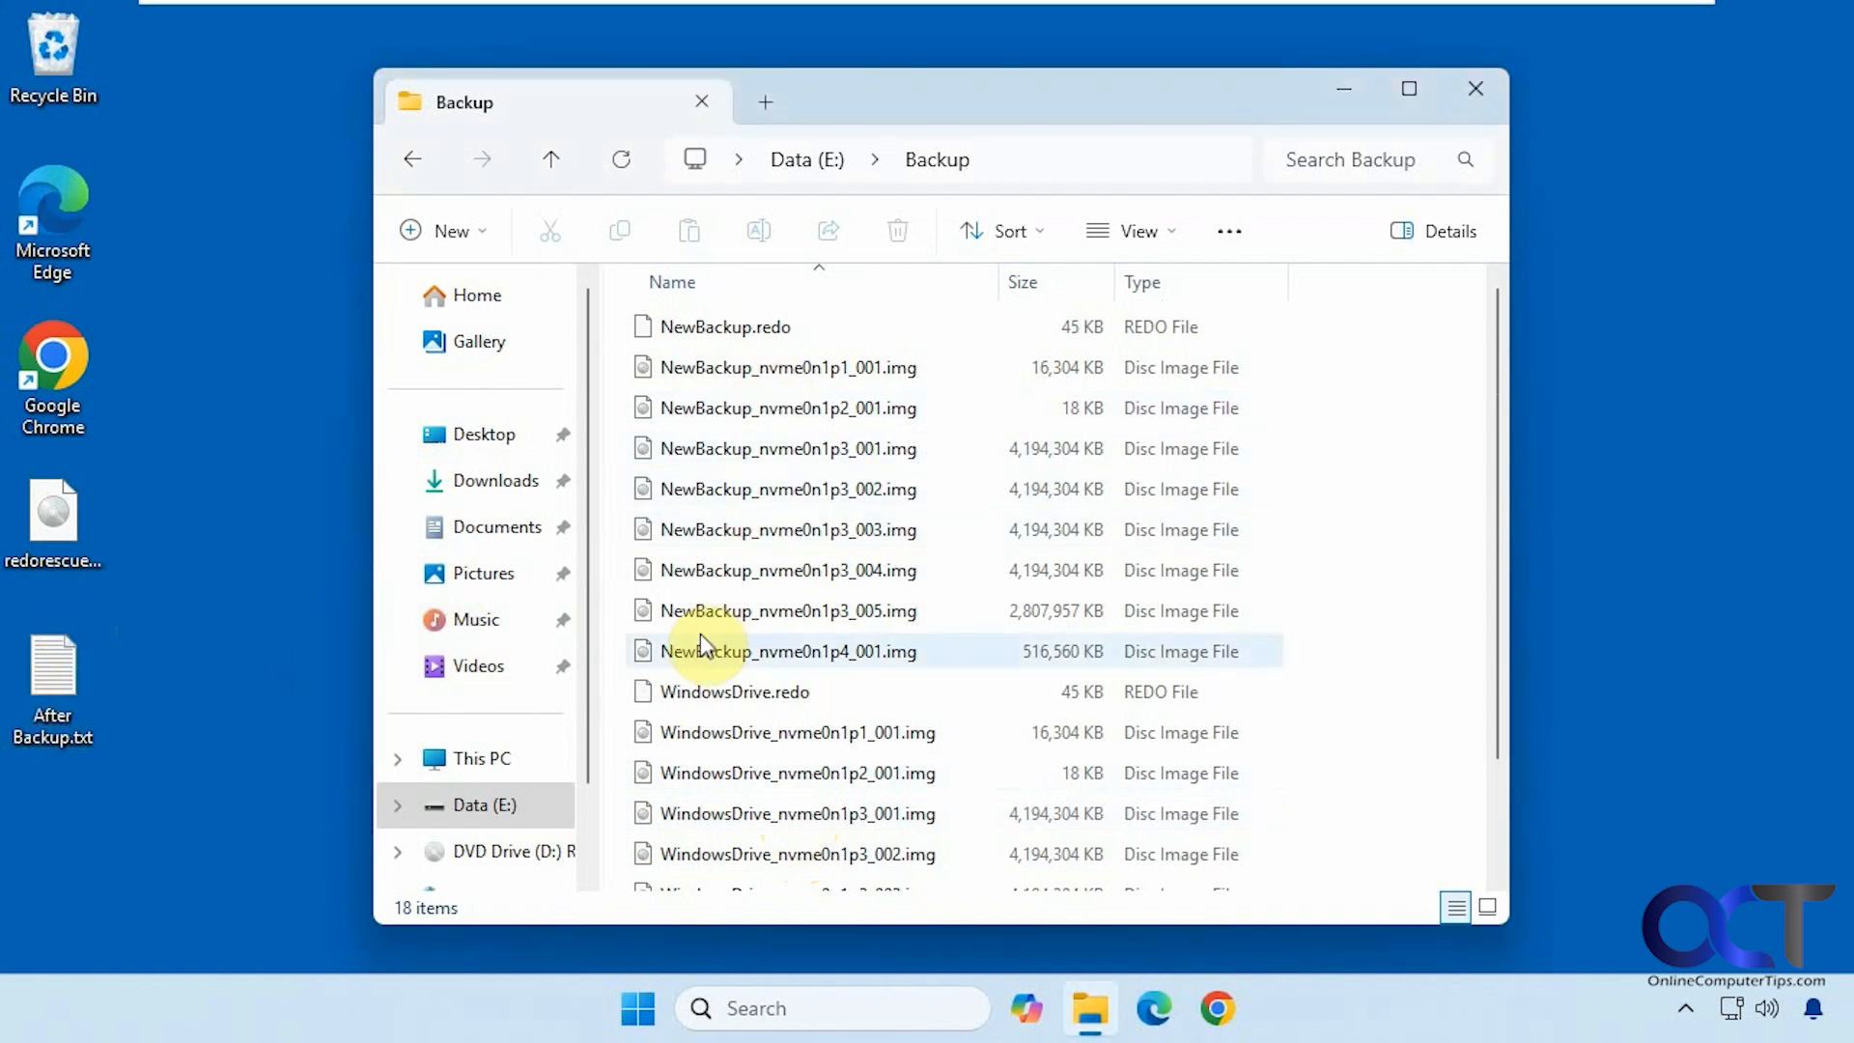
click(94, 713)
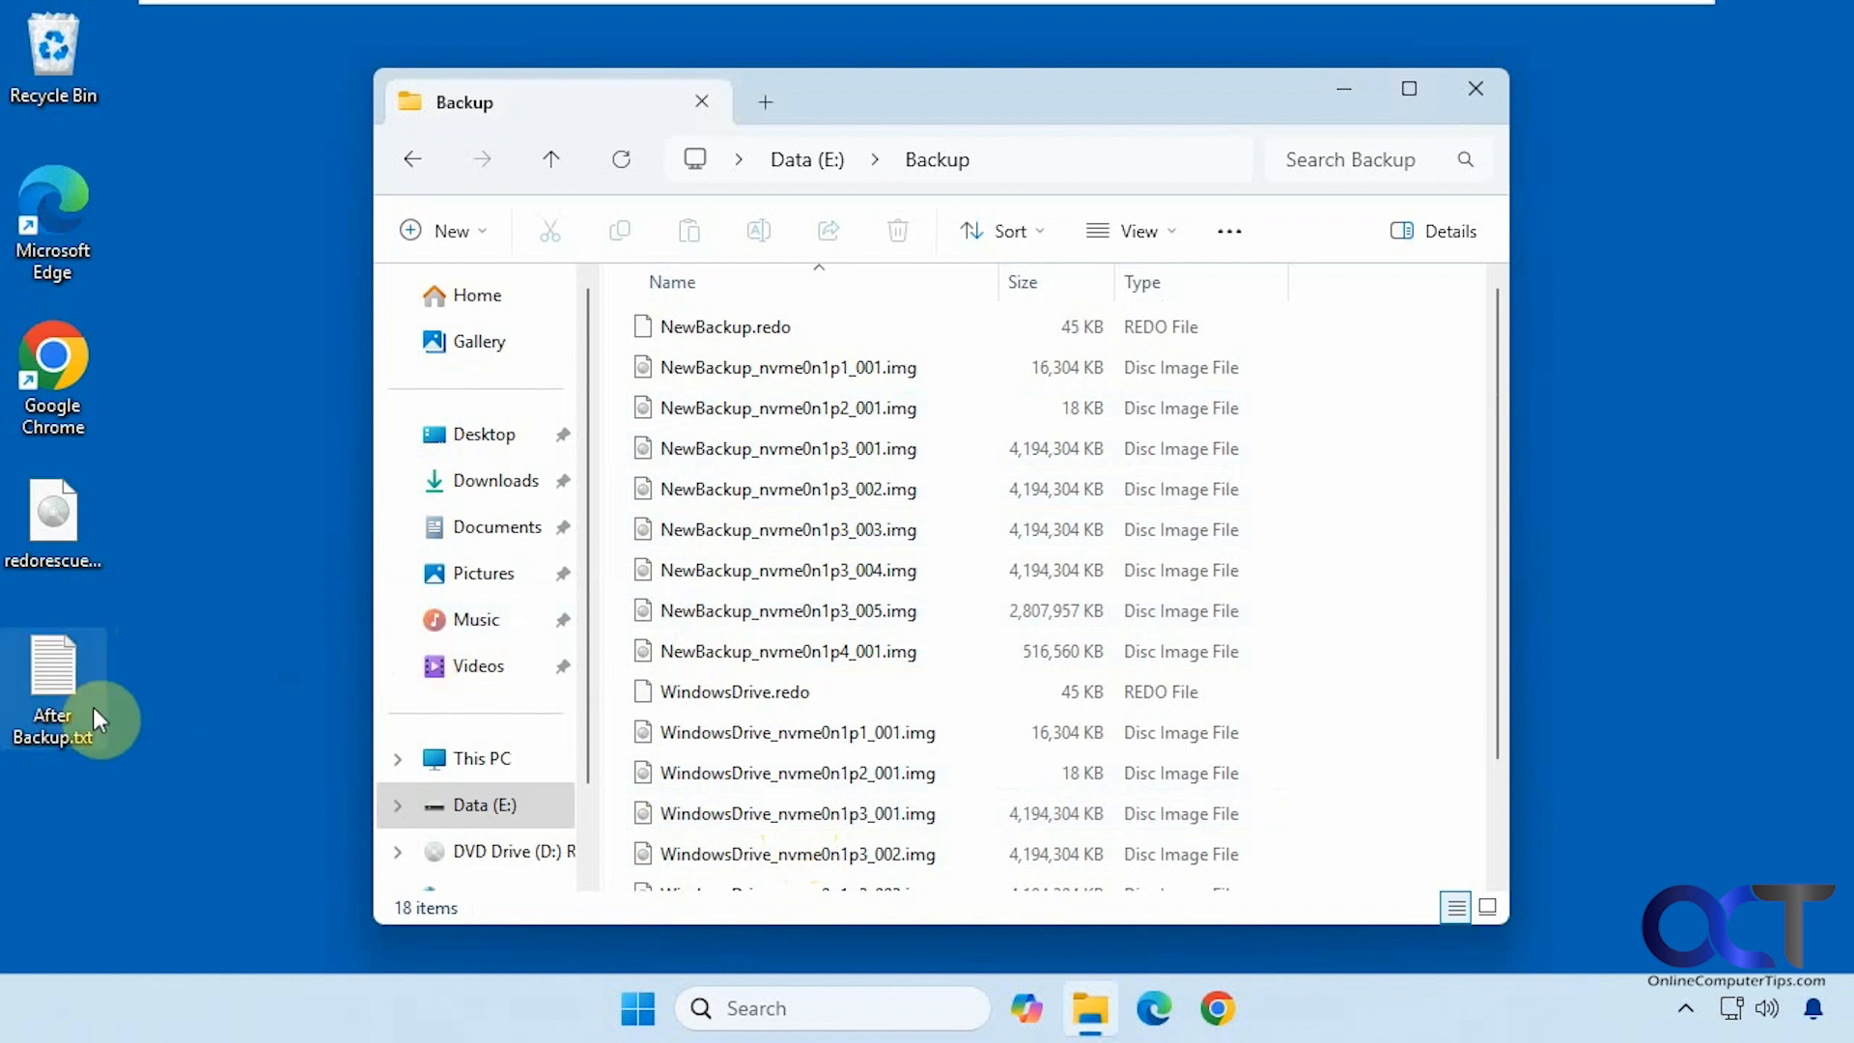
click(1498, 104)
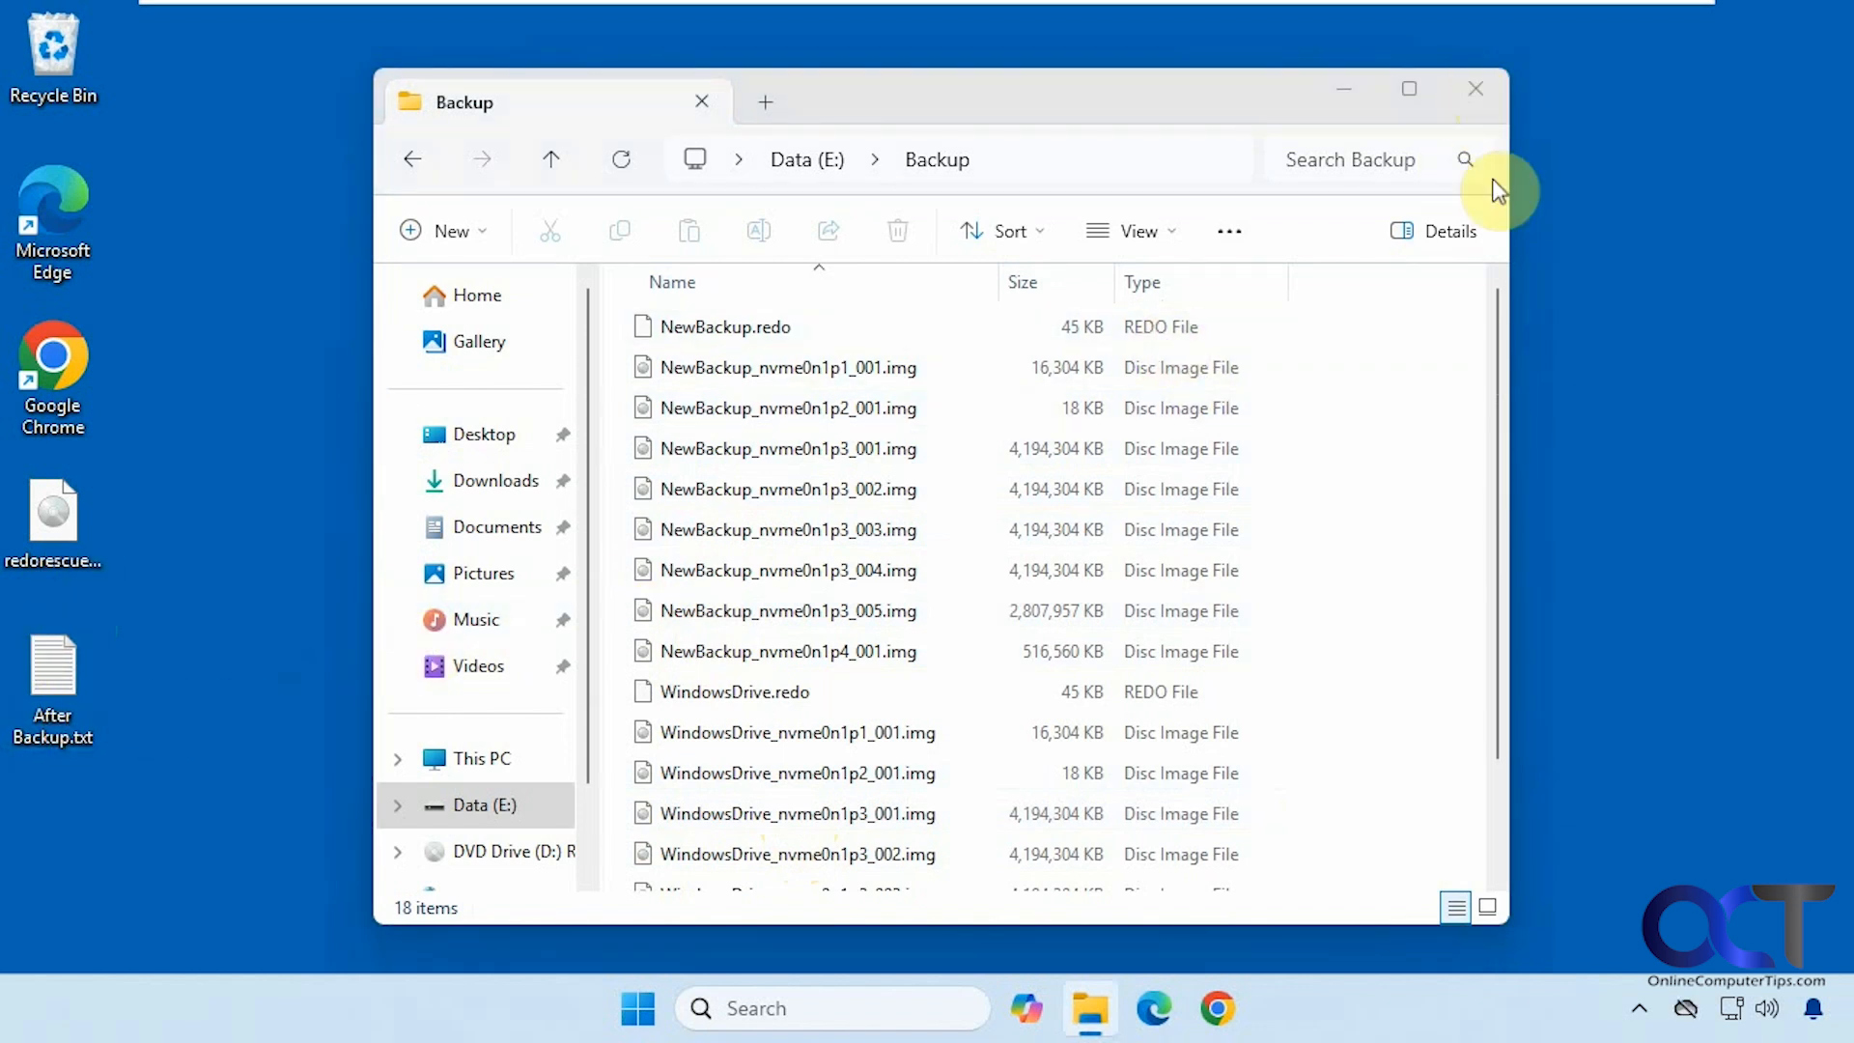
click(1493, 87)
Shut down Windows and boot back into Redo Rescue 4.0.0
click(639, 1009)
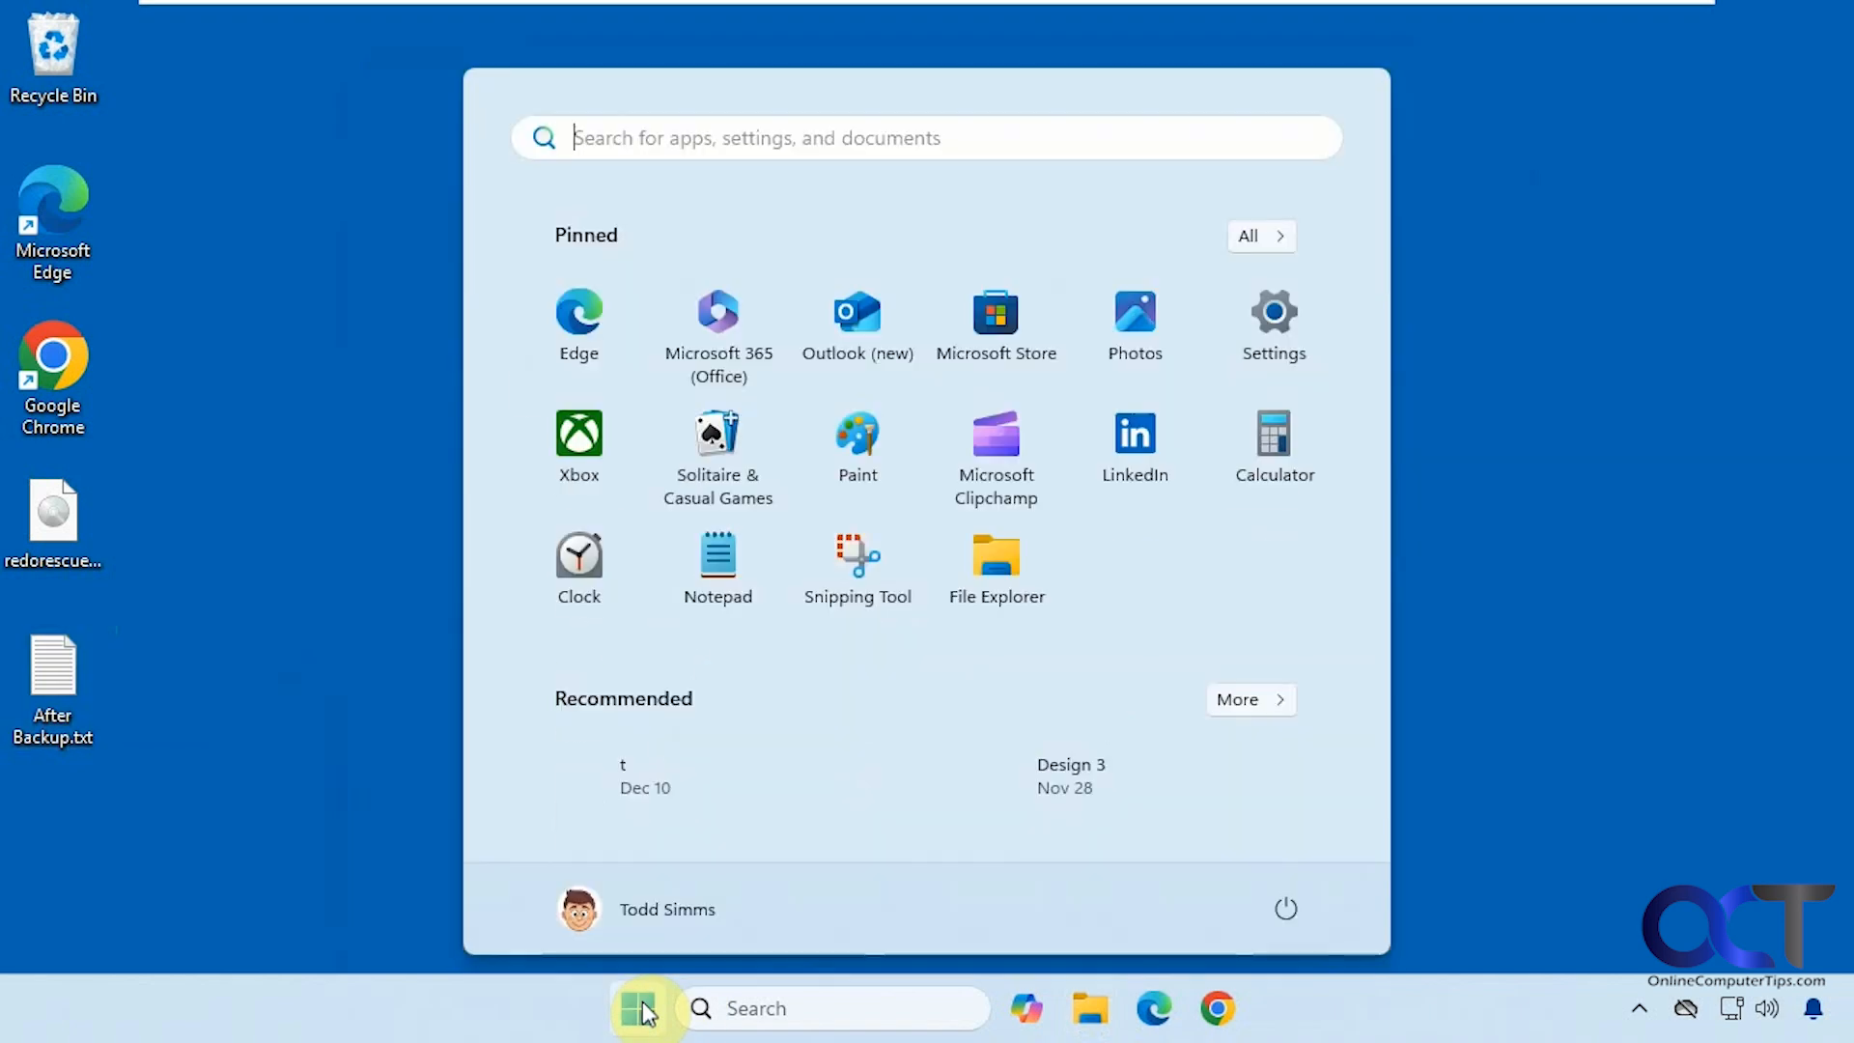
click(1288, 910)
click(1302, 811)
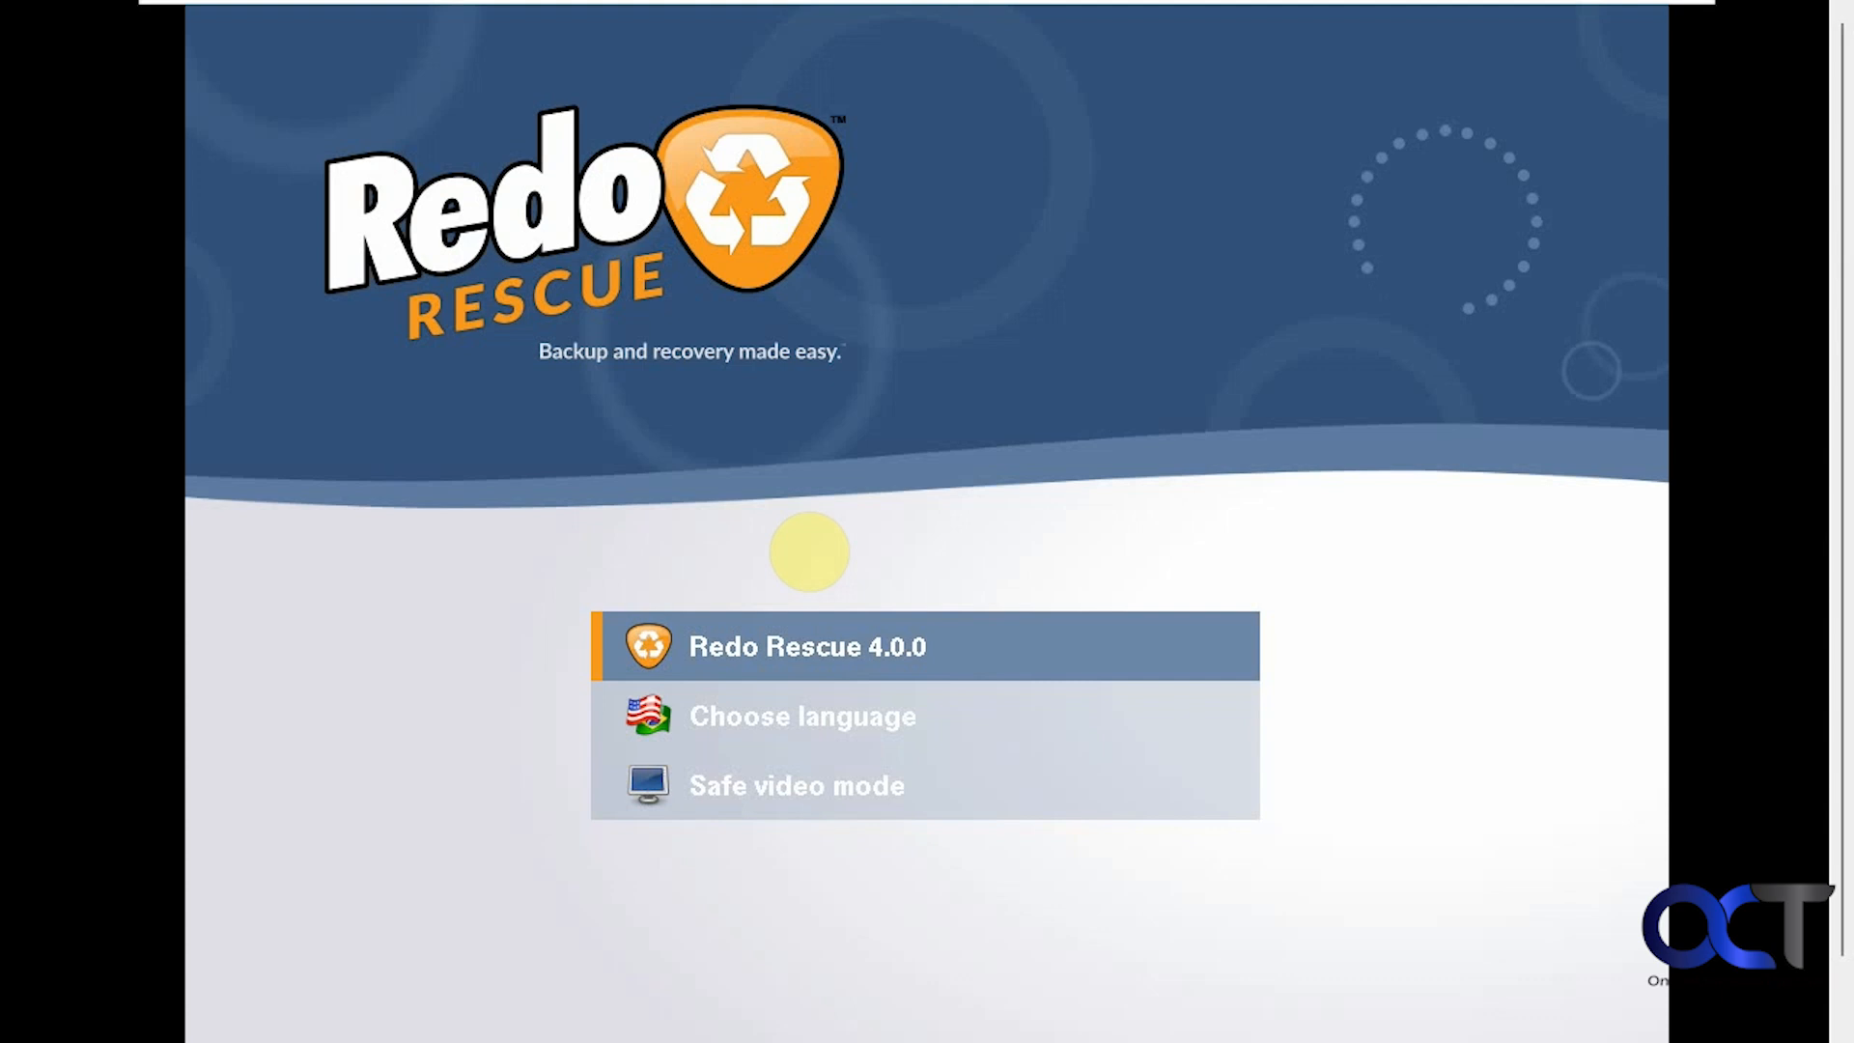
key(Return)
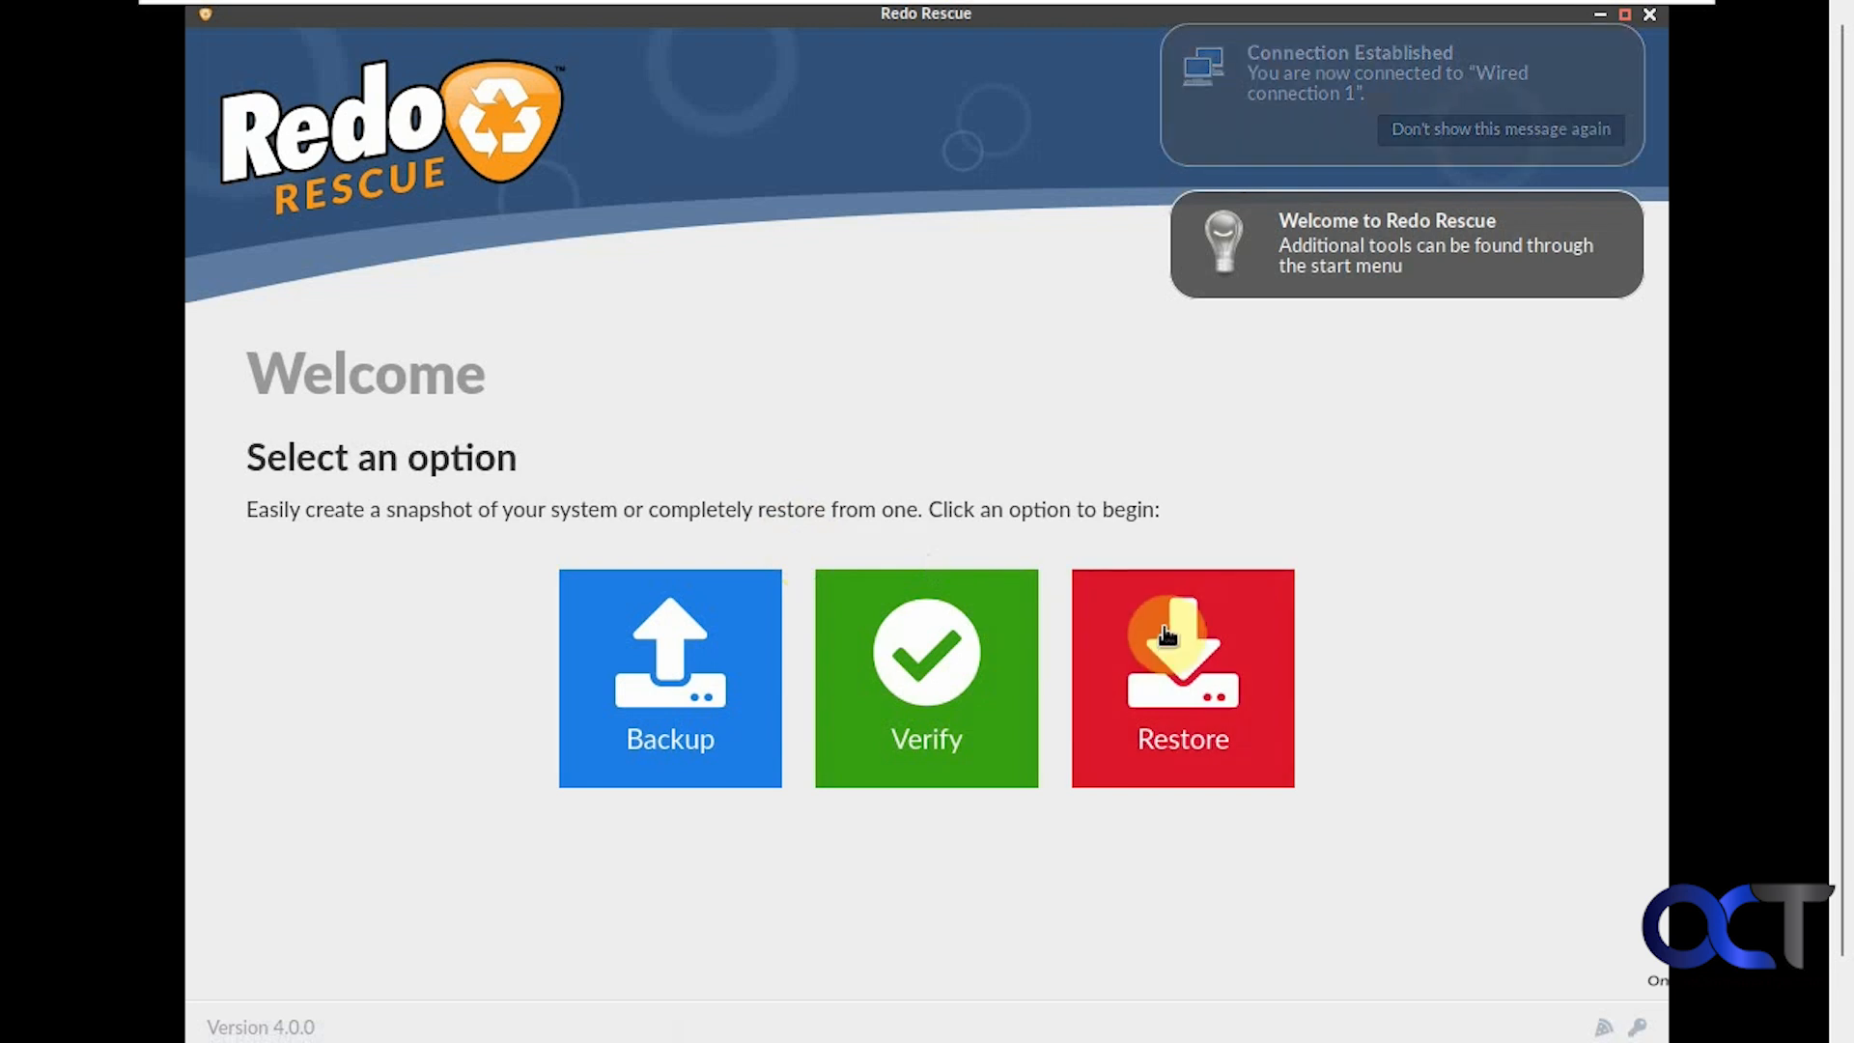
Begin a restore with the 100G Data partition nvme0n2p1 as the source drive
click(1204, 663)
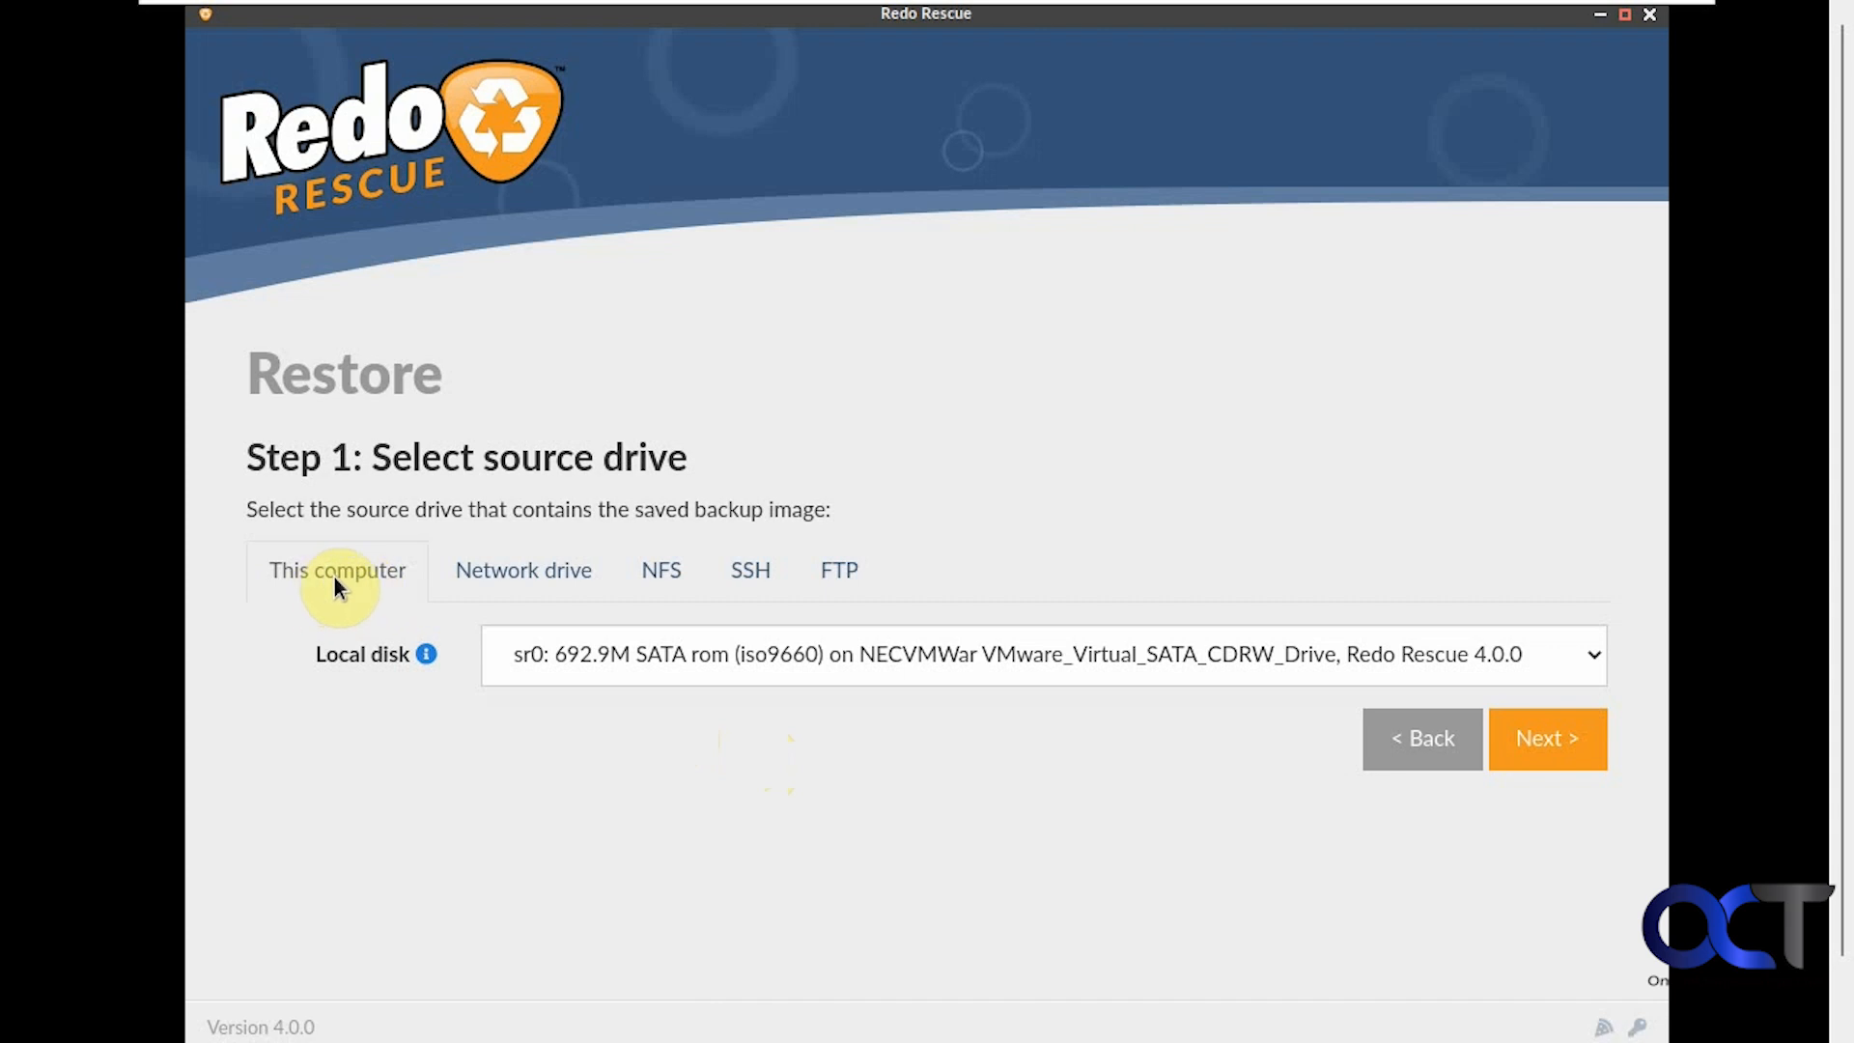
click(768, 662)
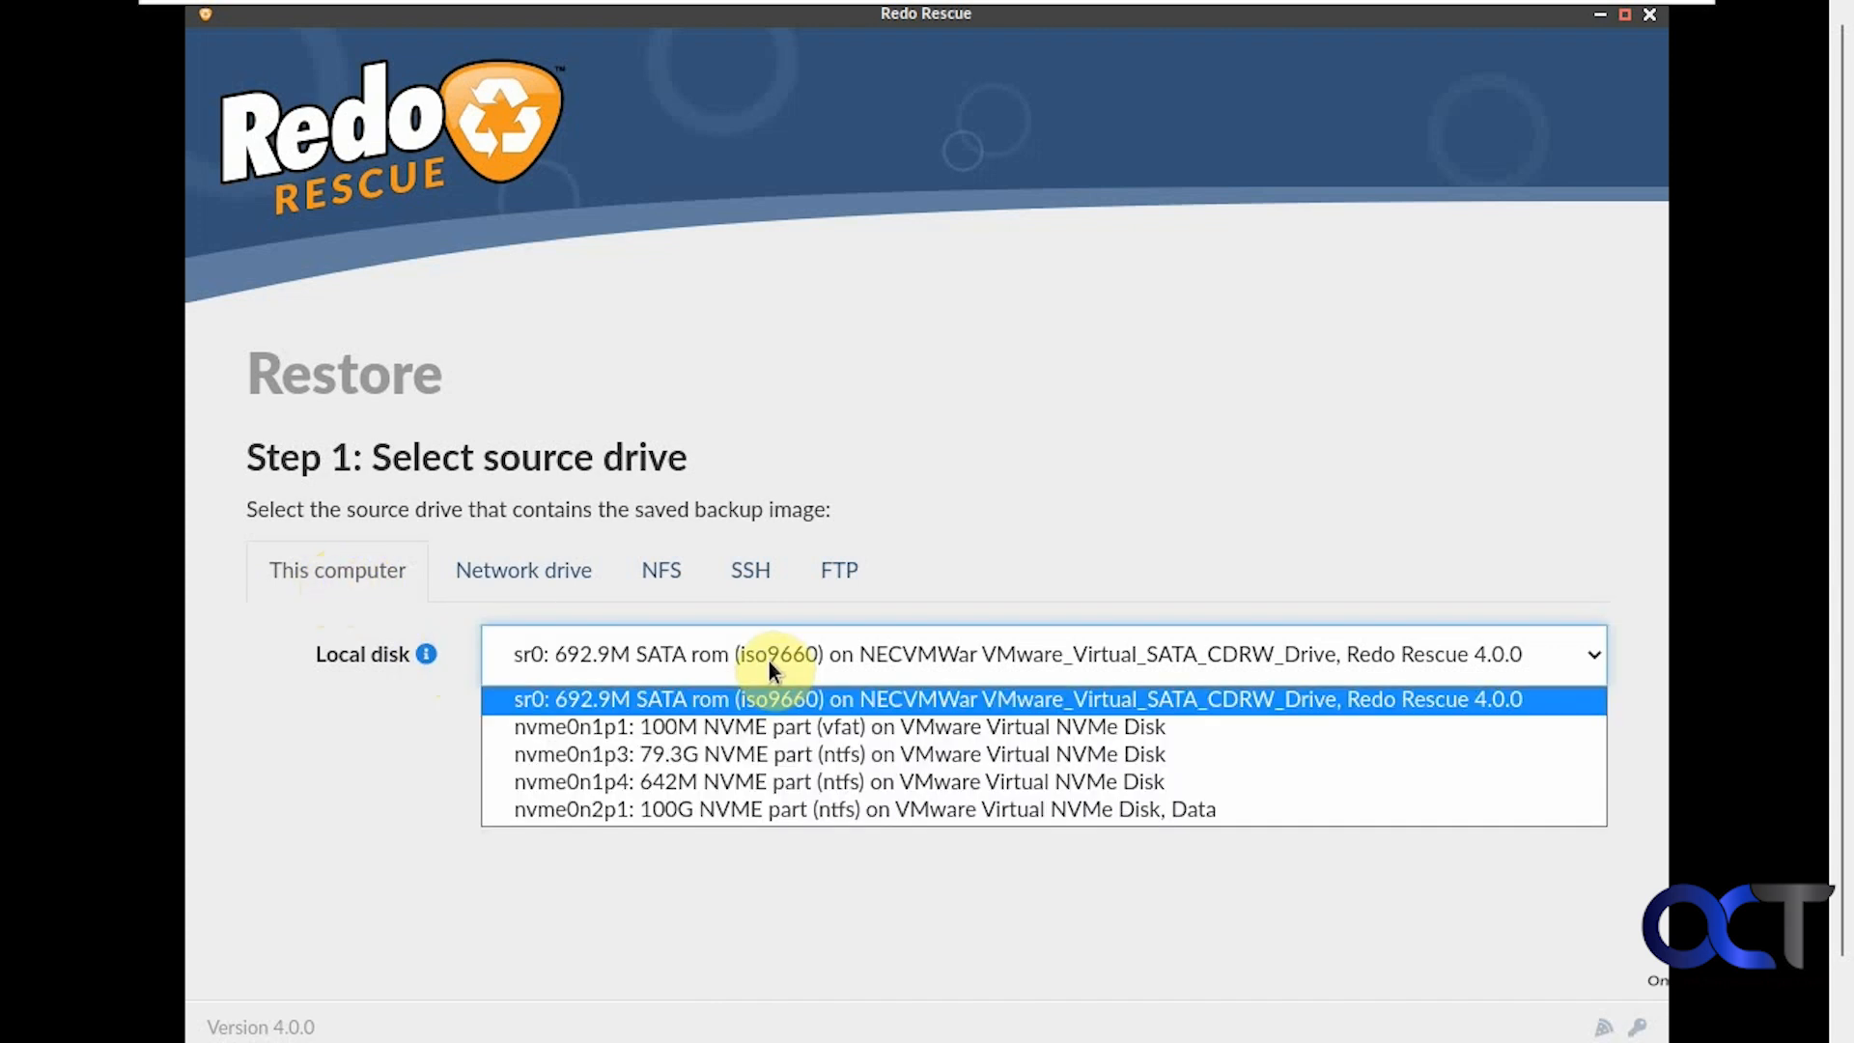
click(740, 813)
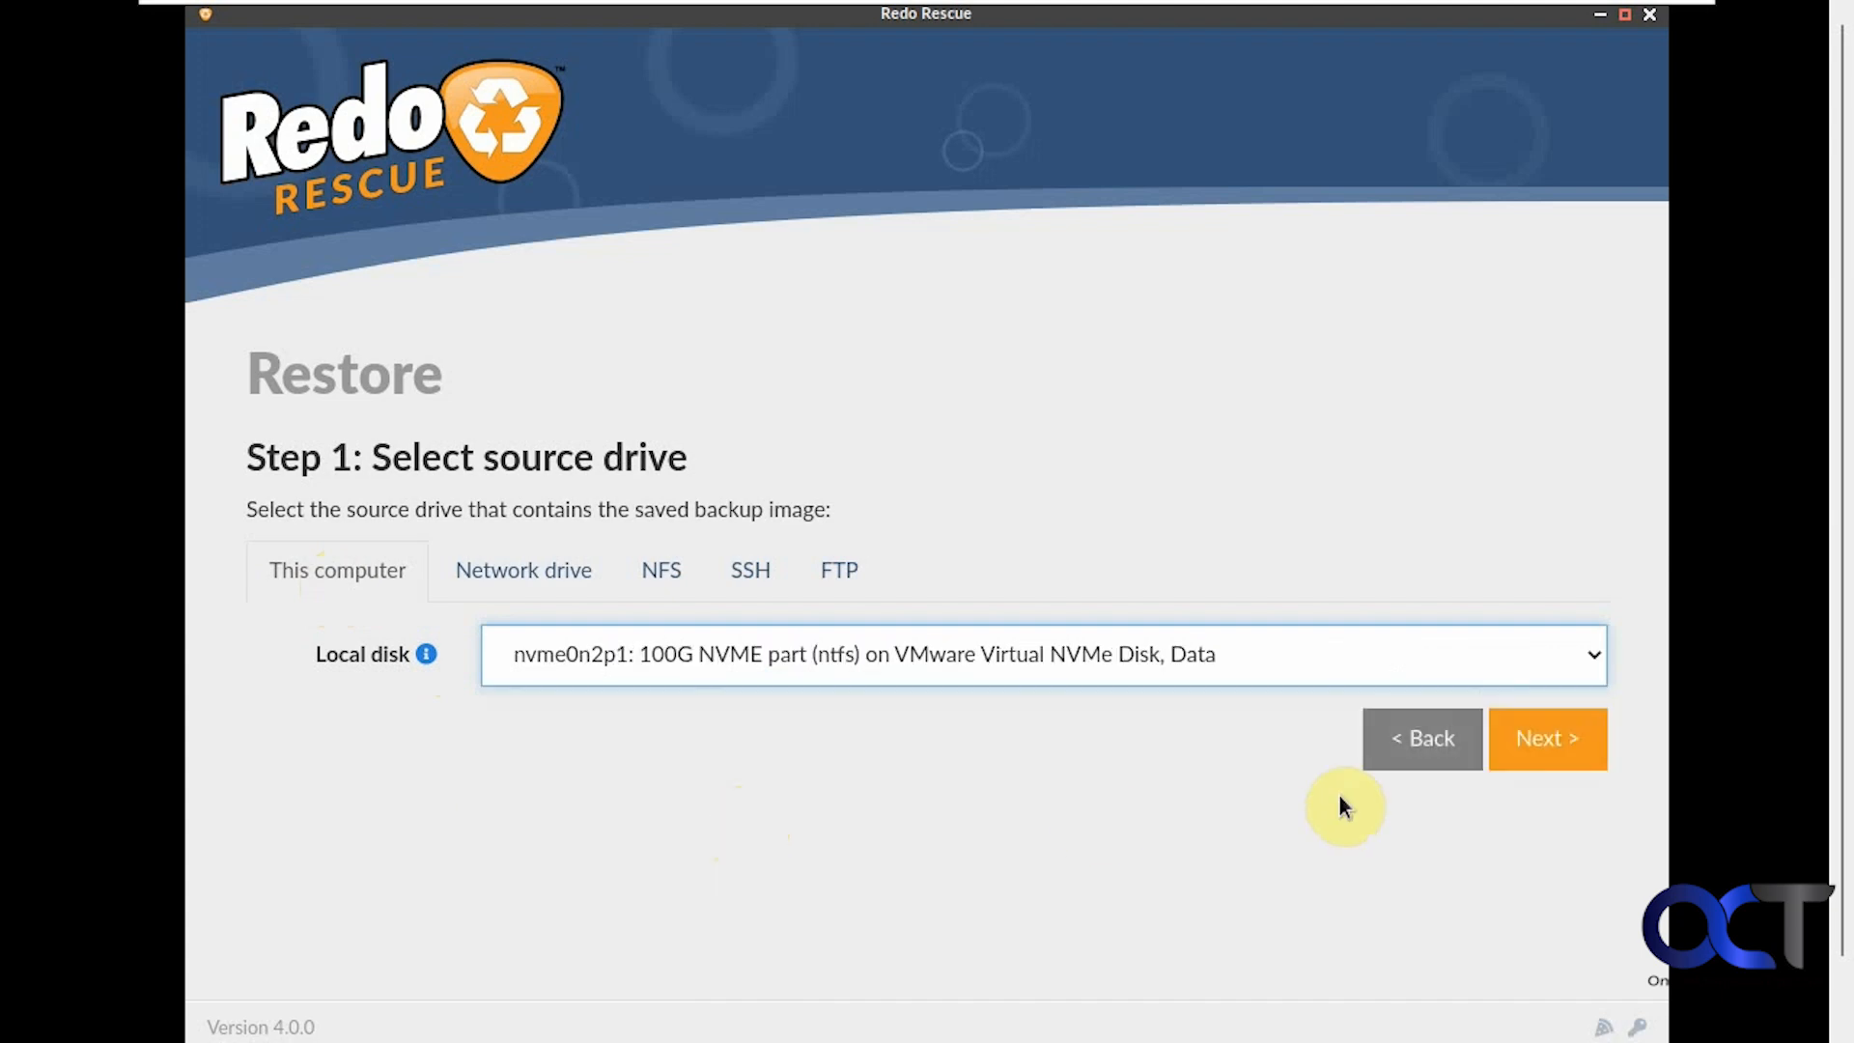
click(1510, 740)
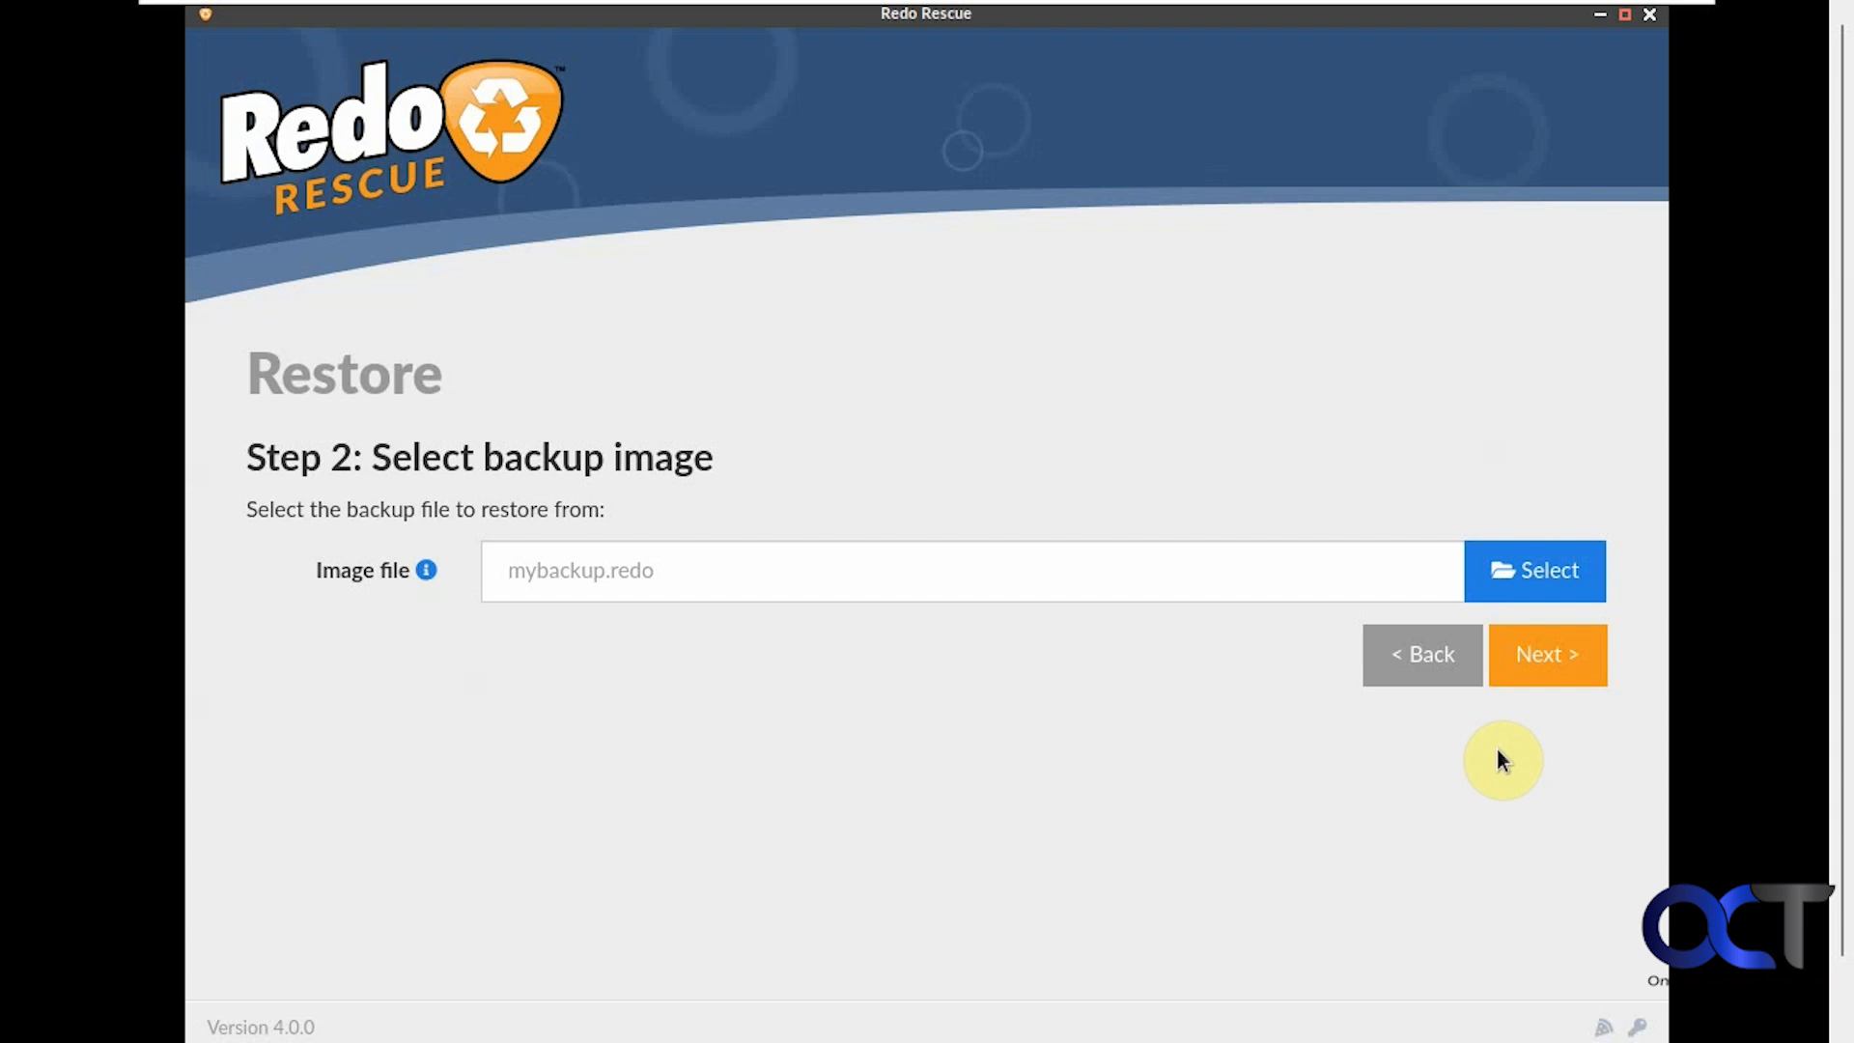
Pick /Backup/NewBackup.redo as the image and continue to the 80G nvme0n1 destination
click(1535, 591)
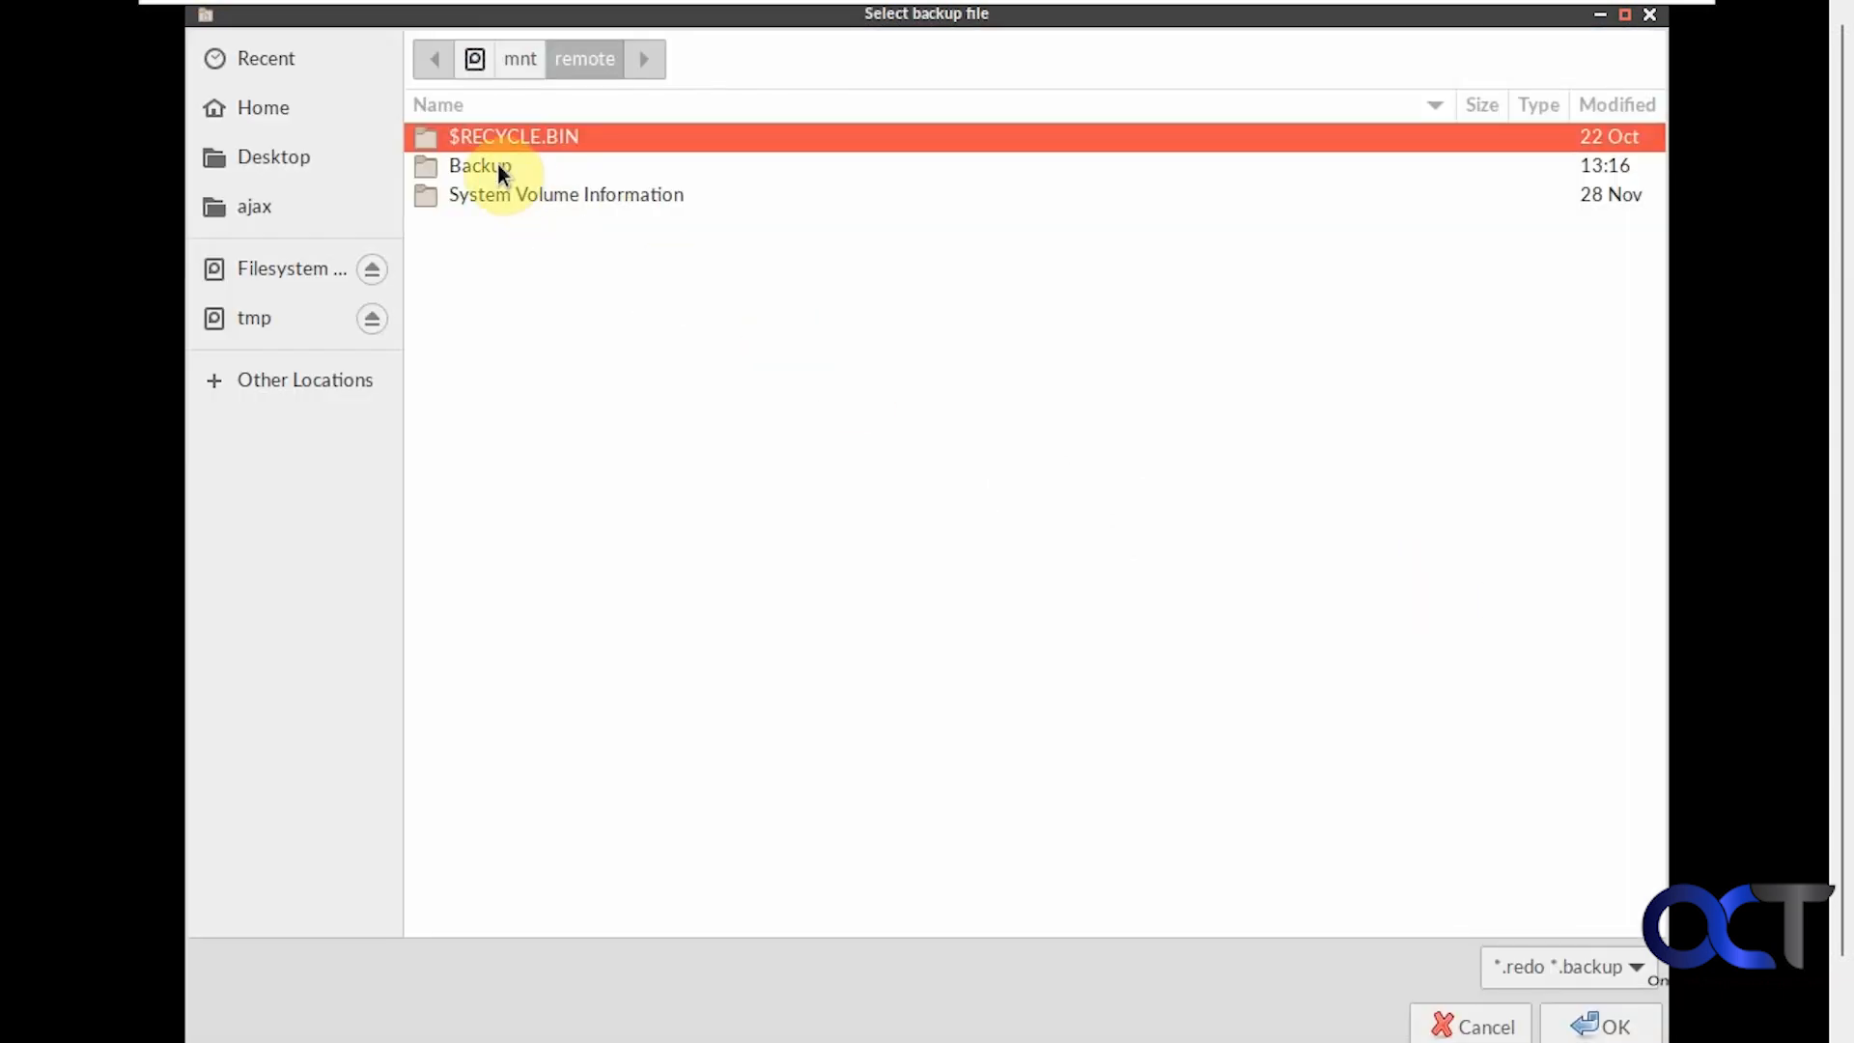
double_click(496, 162)
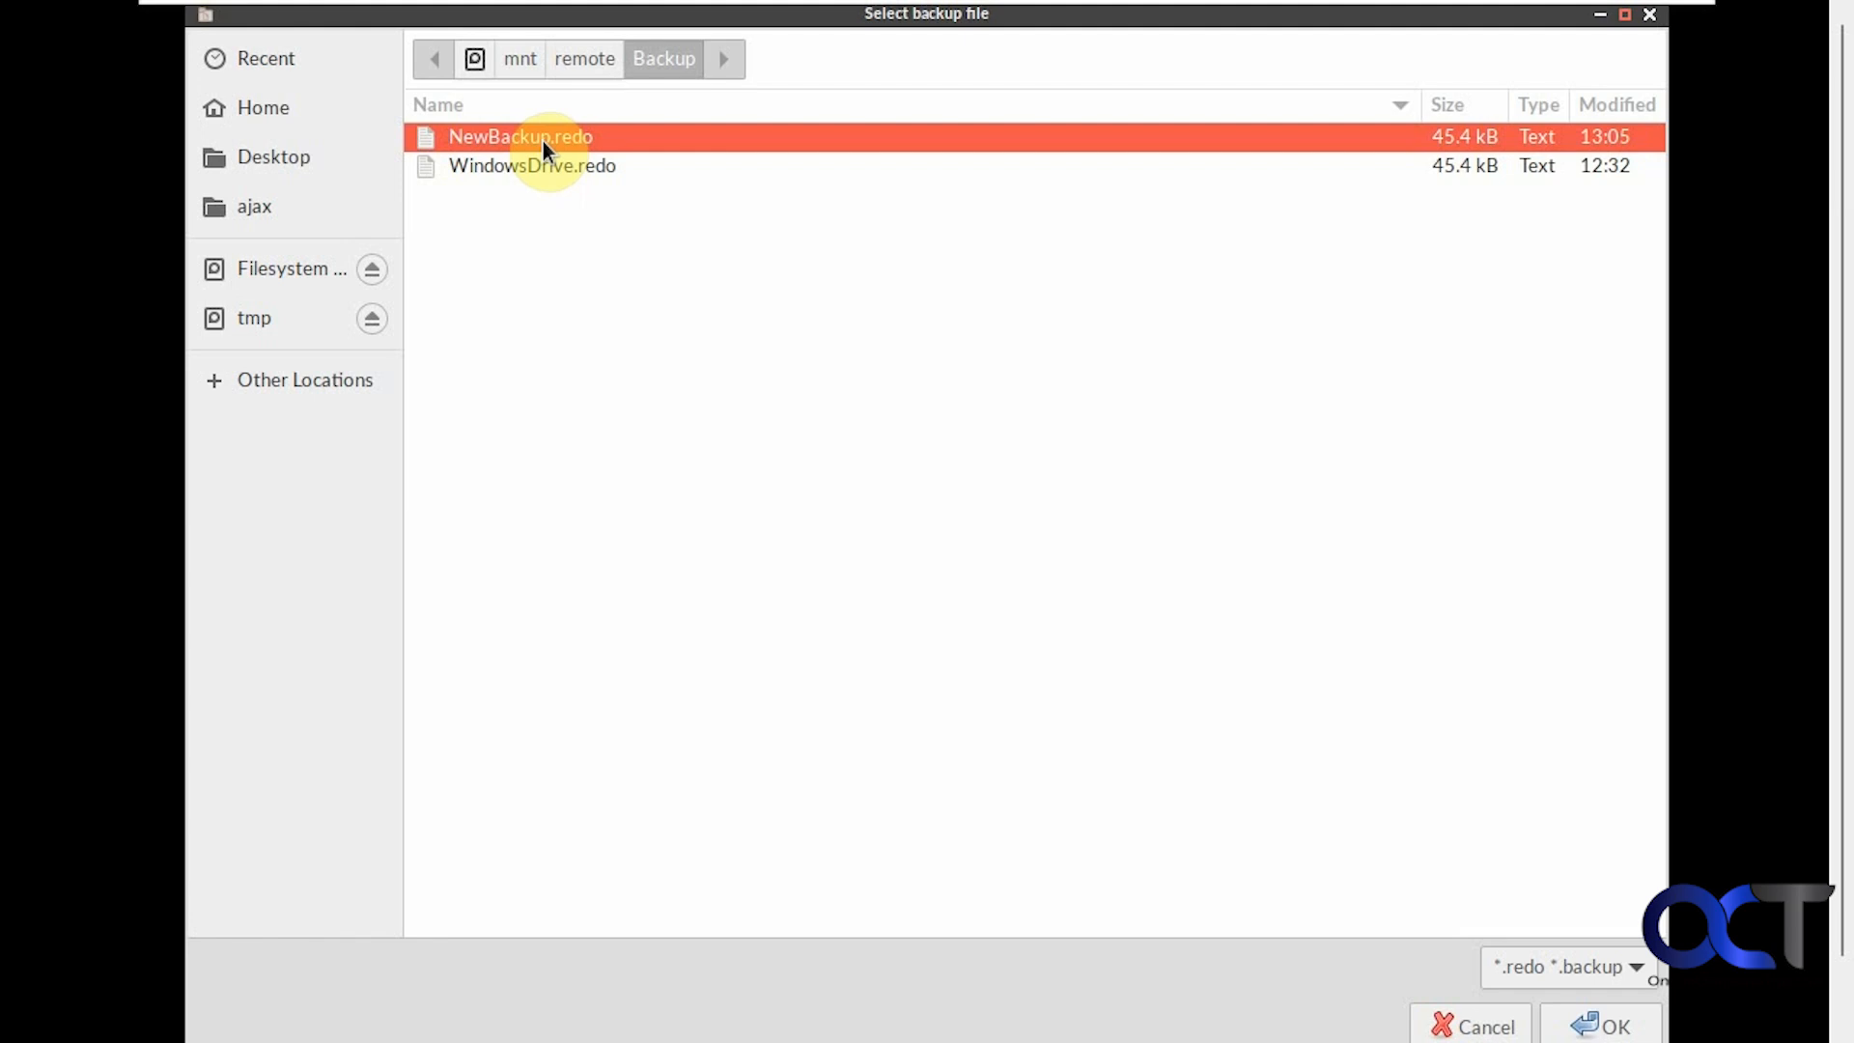
click(1598, 1024)
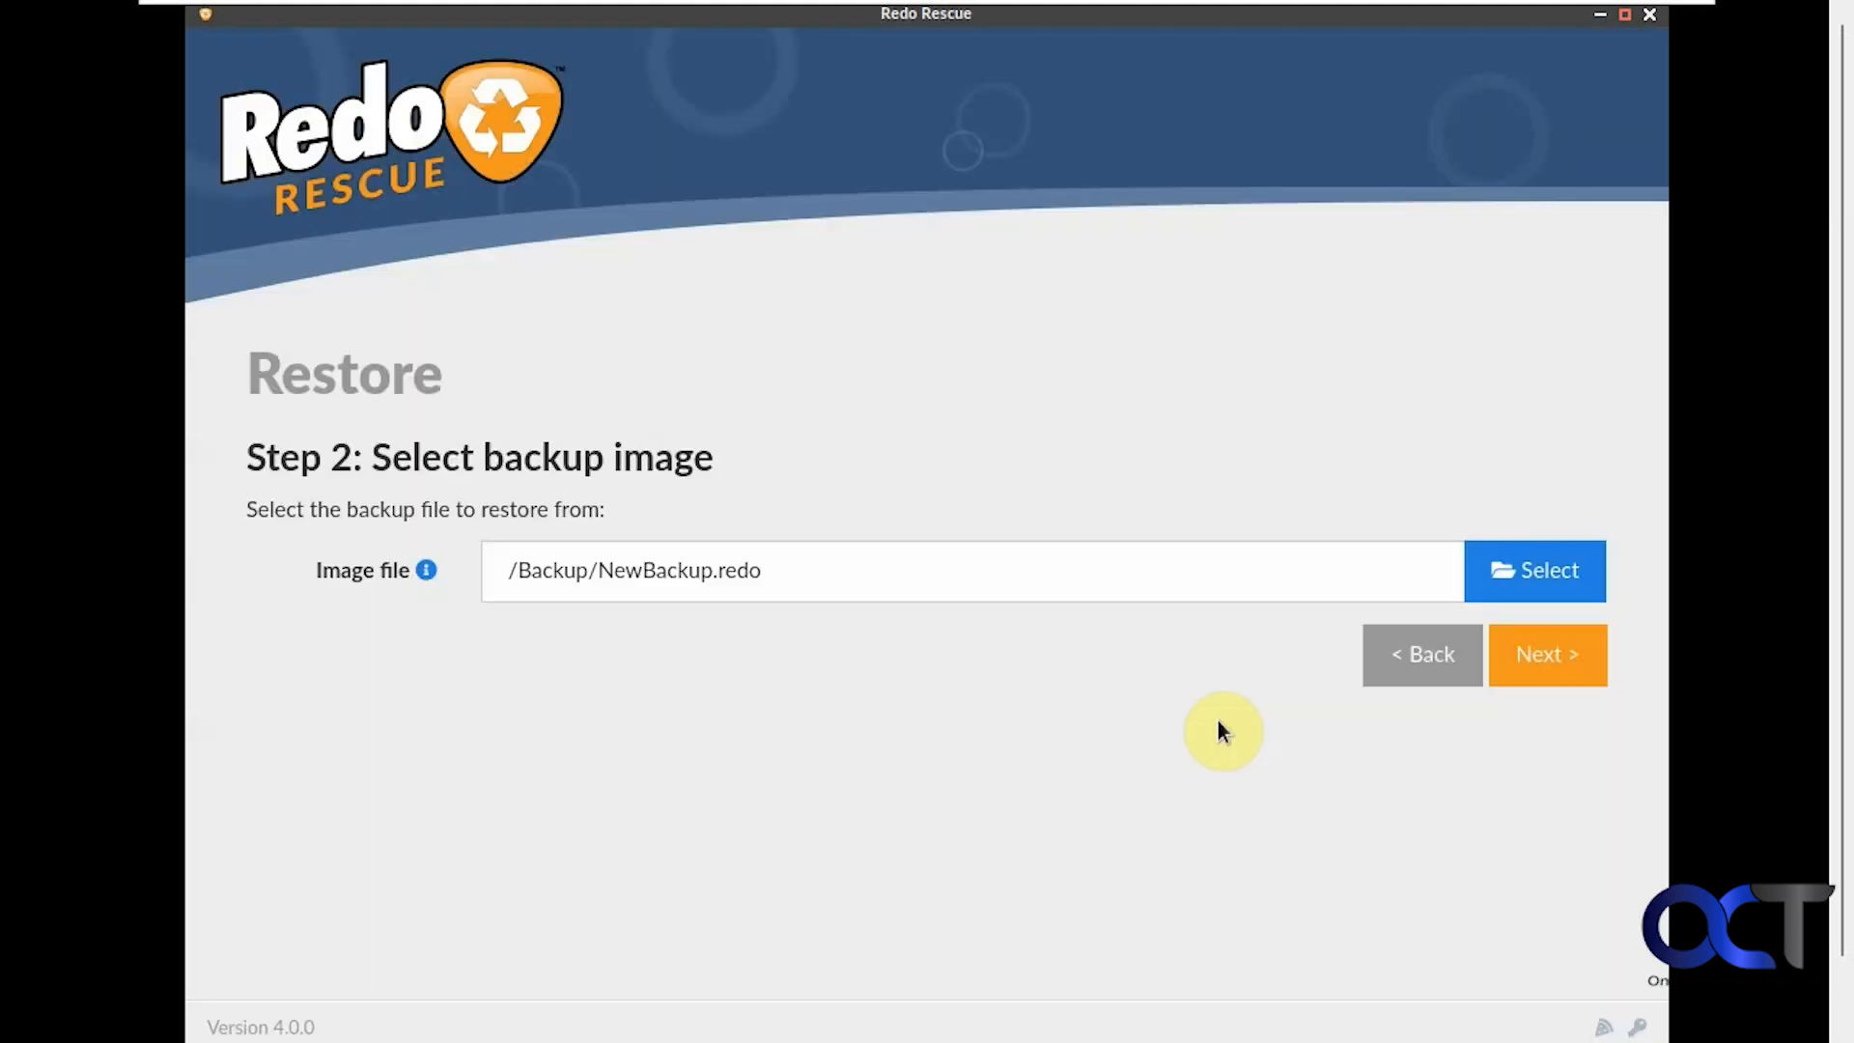
click(1535, 657)
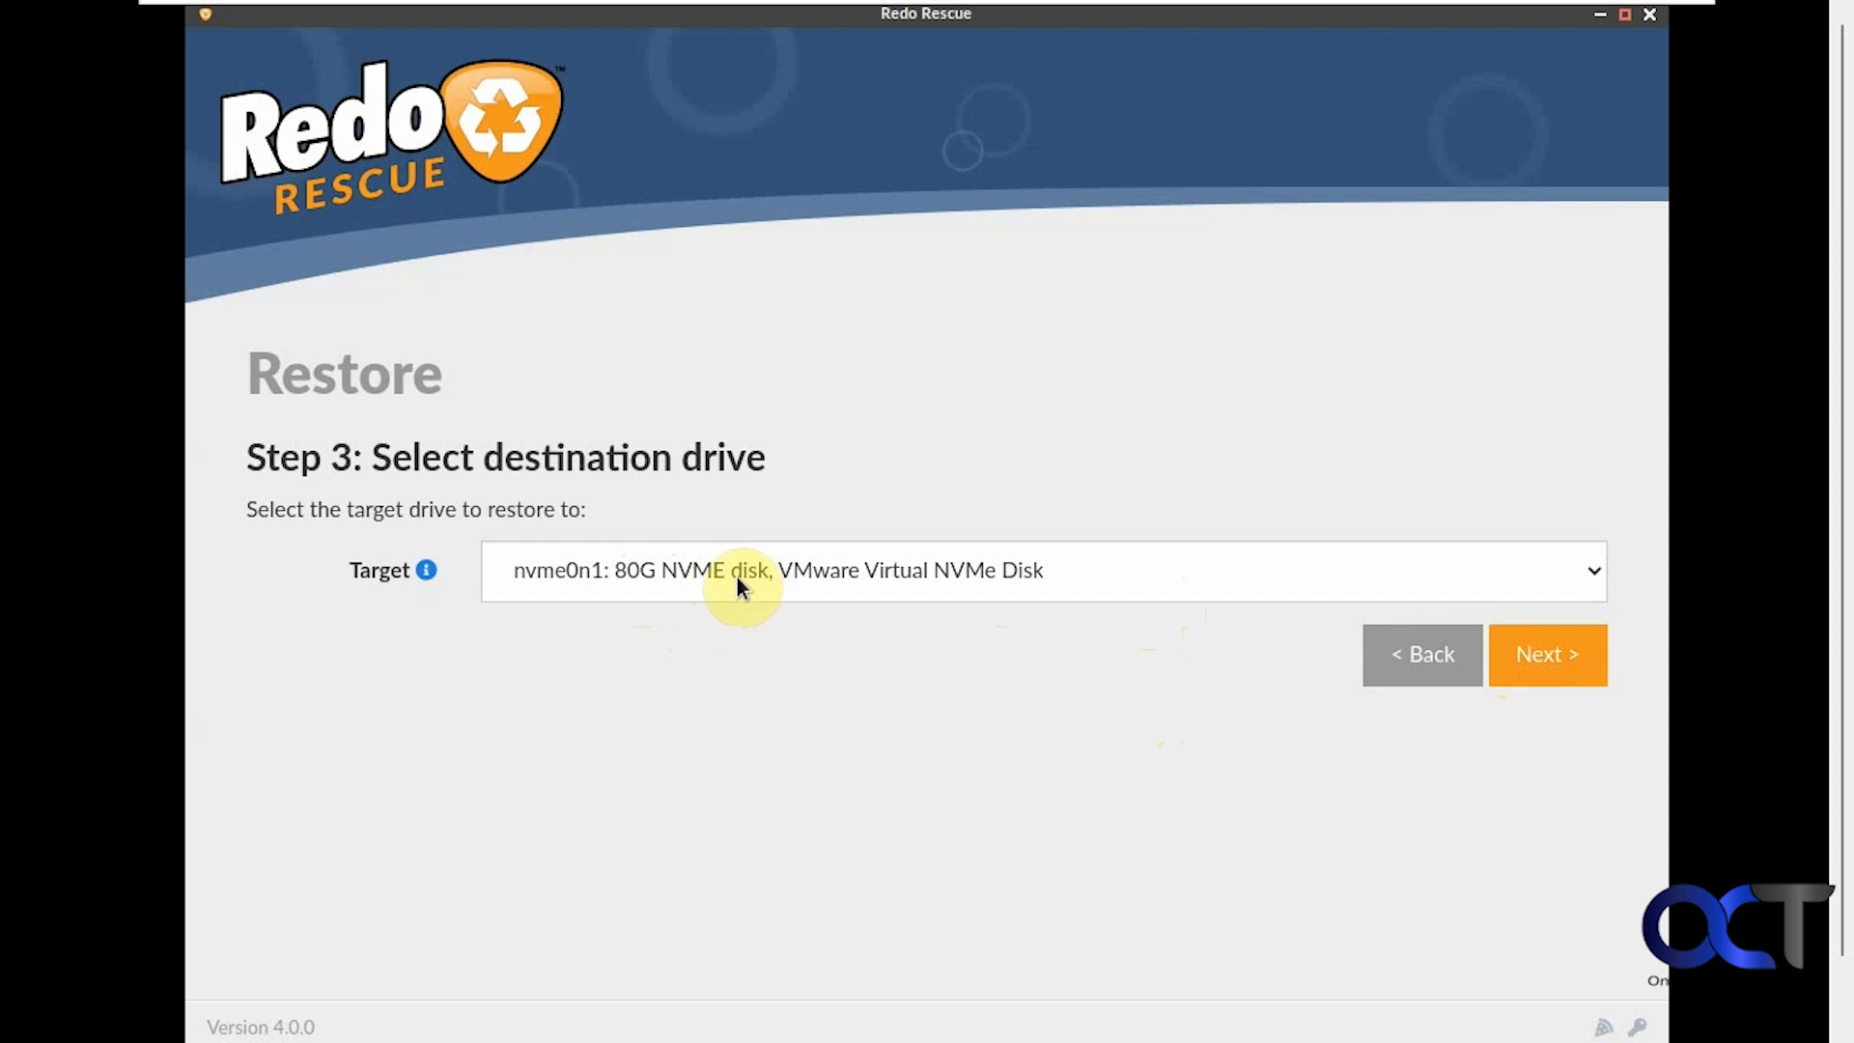
Accept nvme0n1 as the restore destination and keep Full system recovery selected
click(1534, 656)
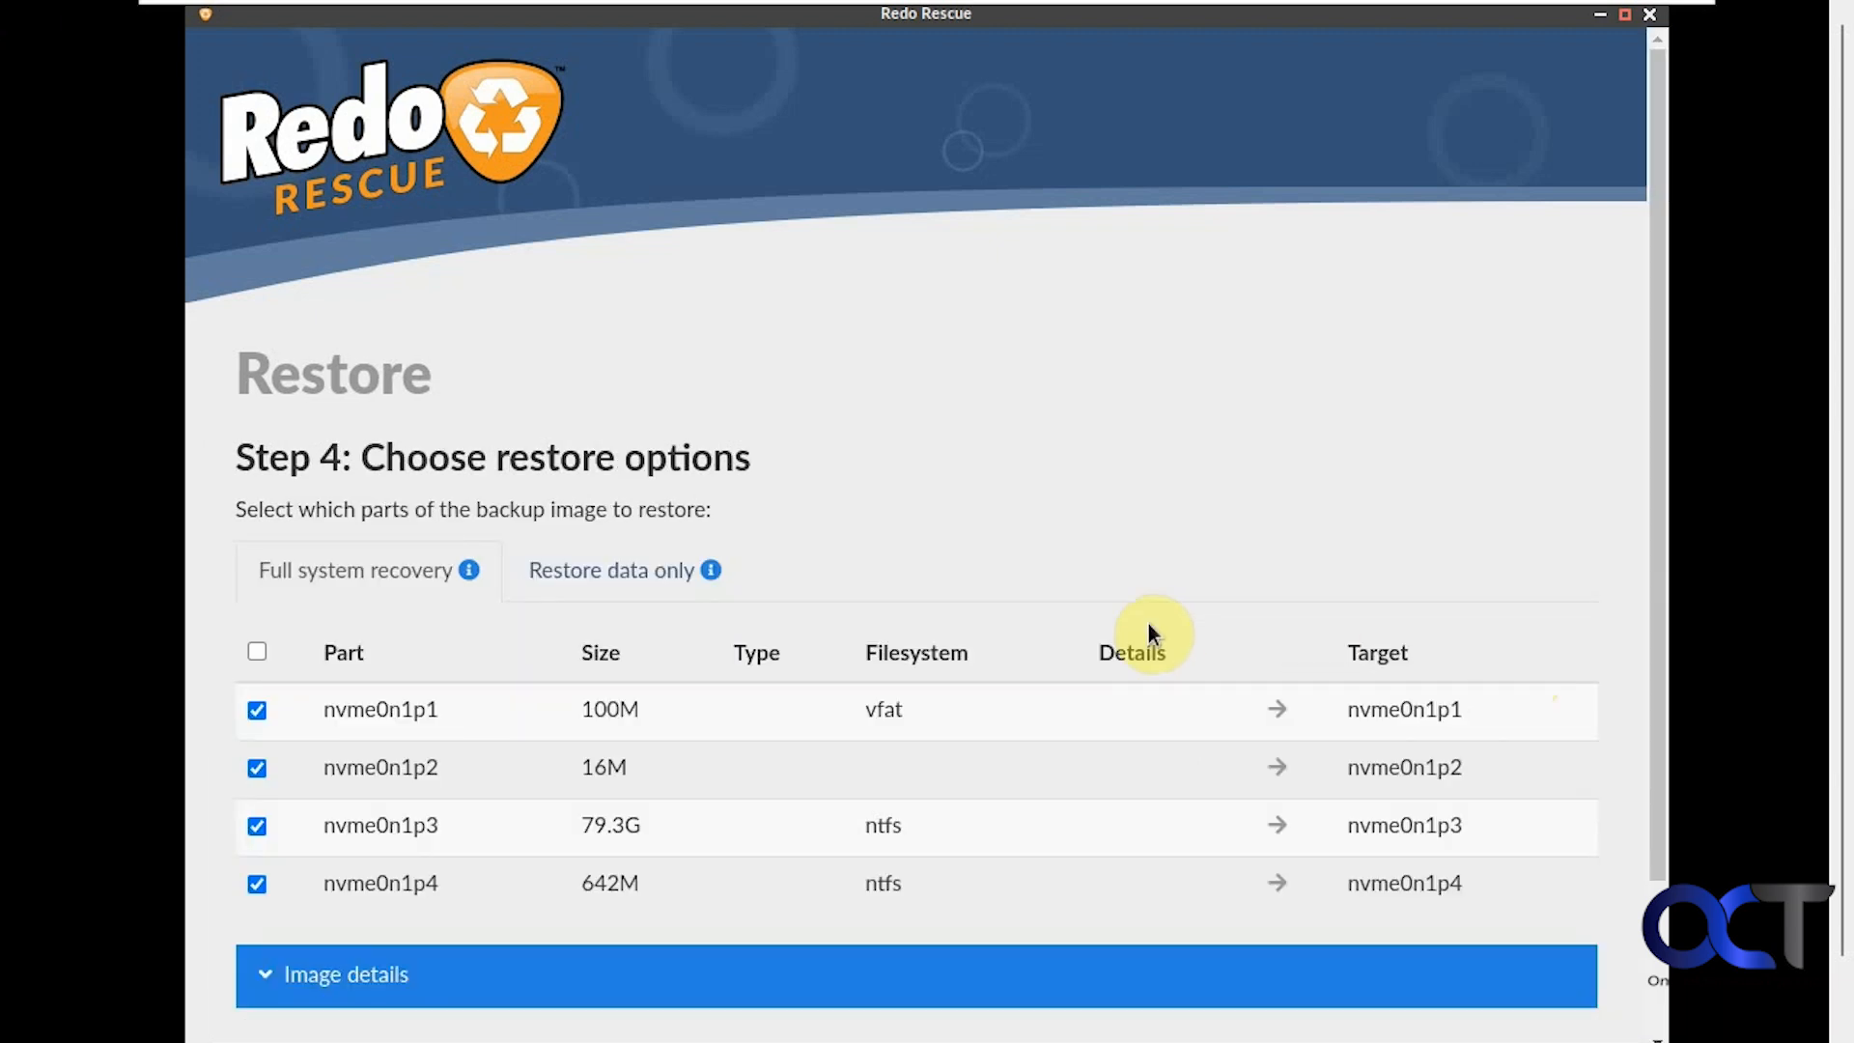
click(589, 572)
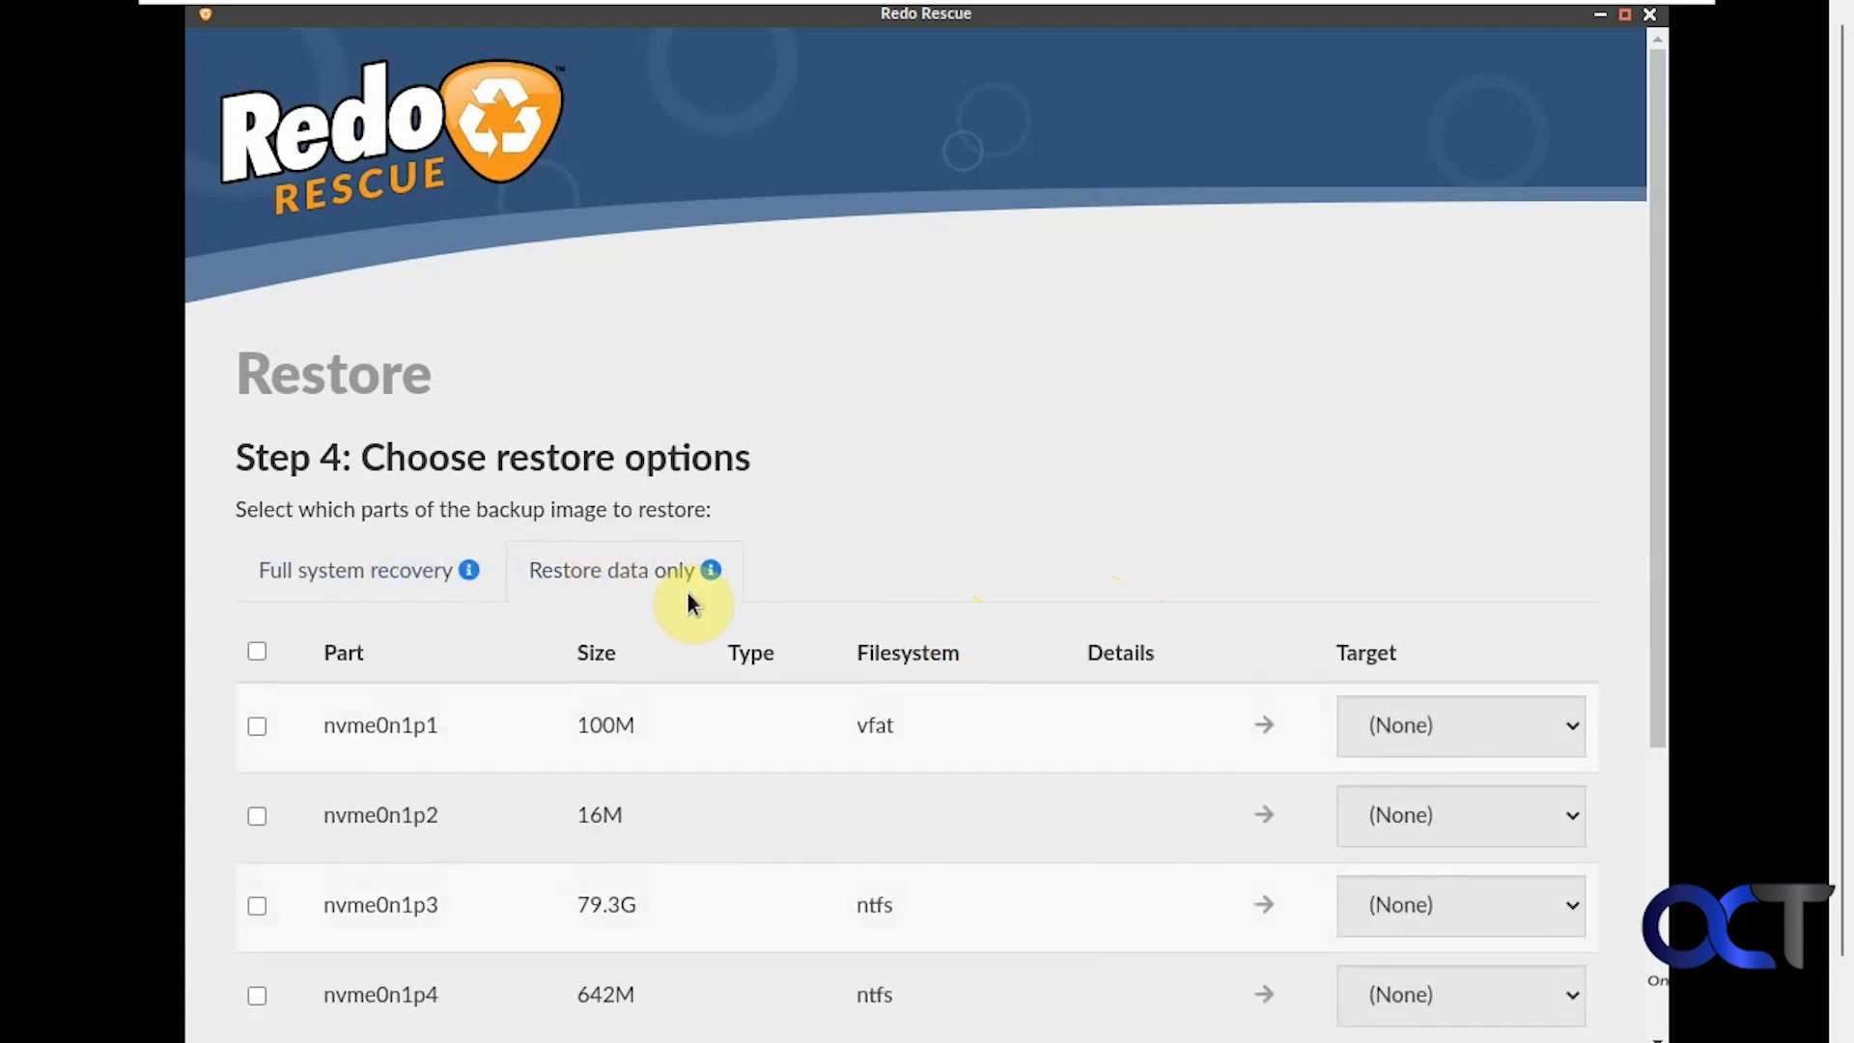
click(400, 571)
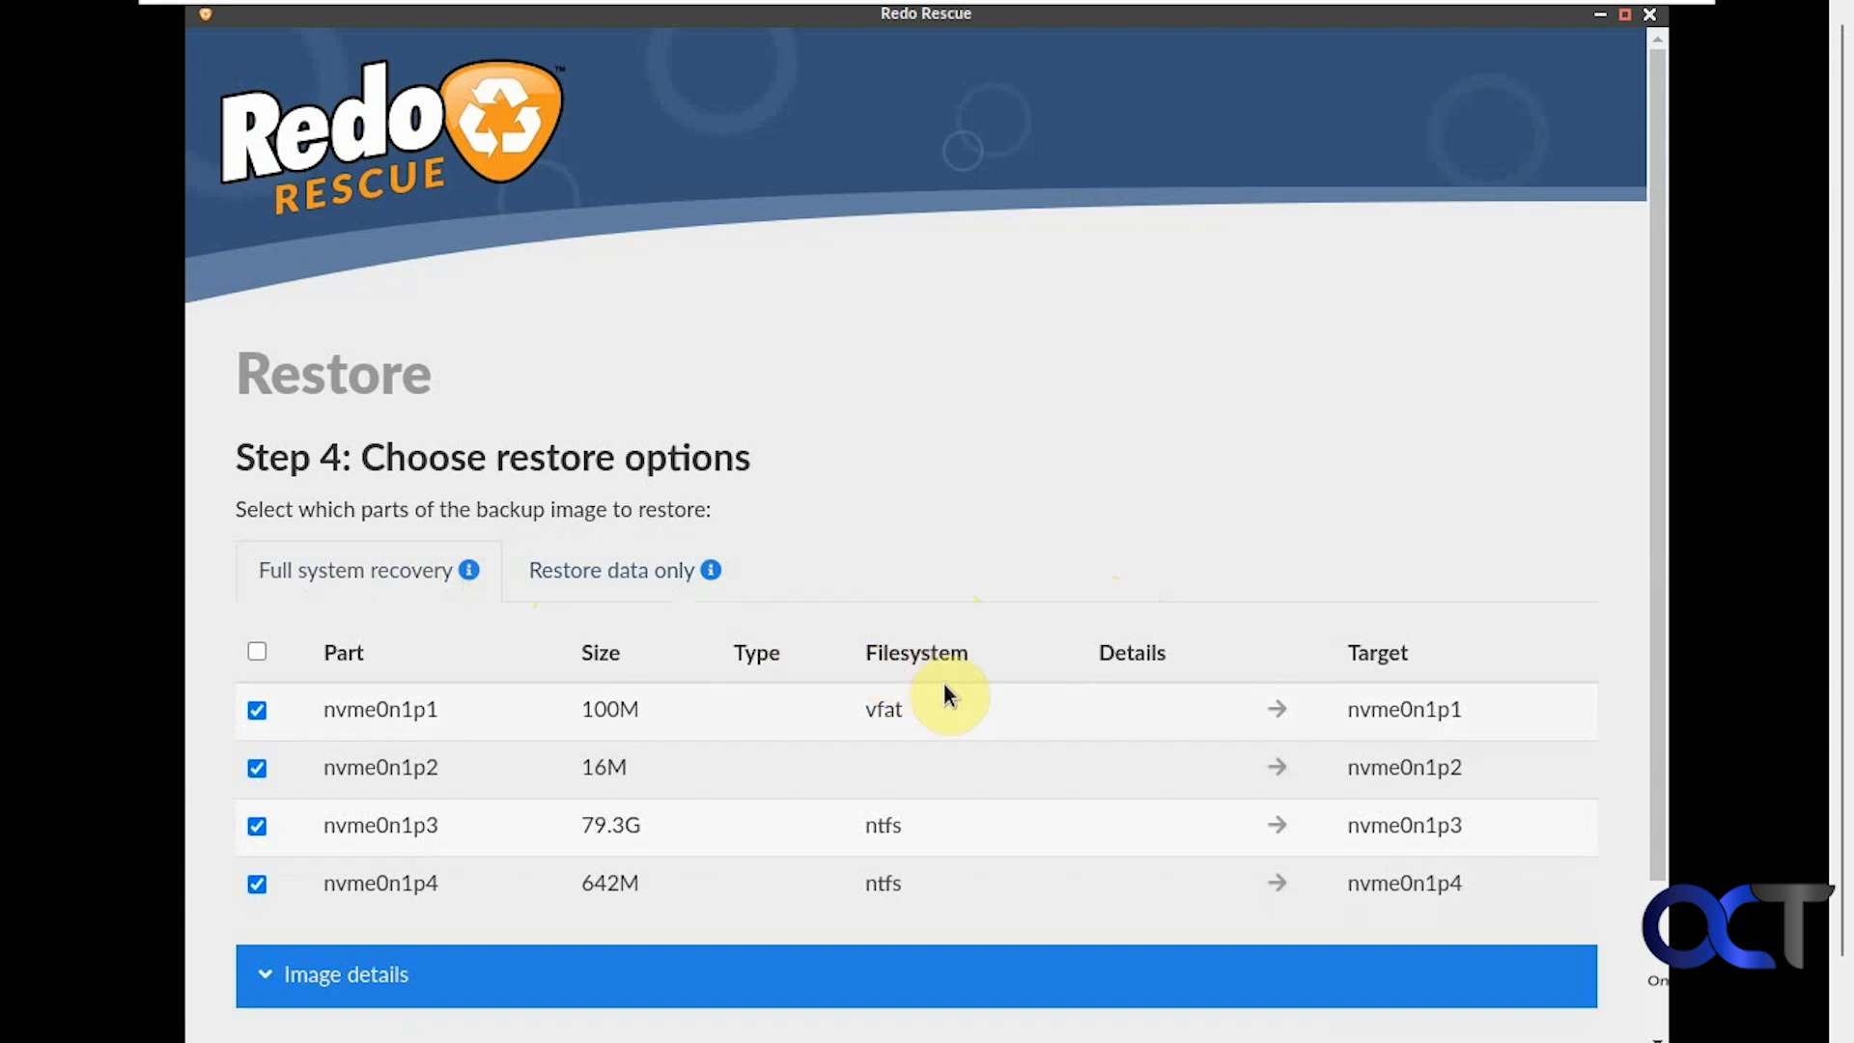
Review the backup image details and proceed to the overwrite confirmation for all partitions
scroll(1655, 688, down, 3)
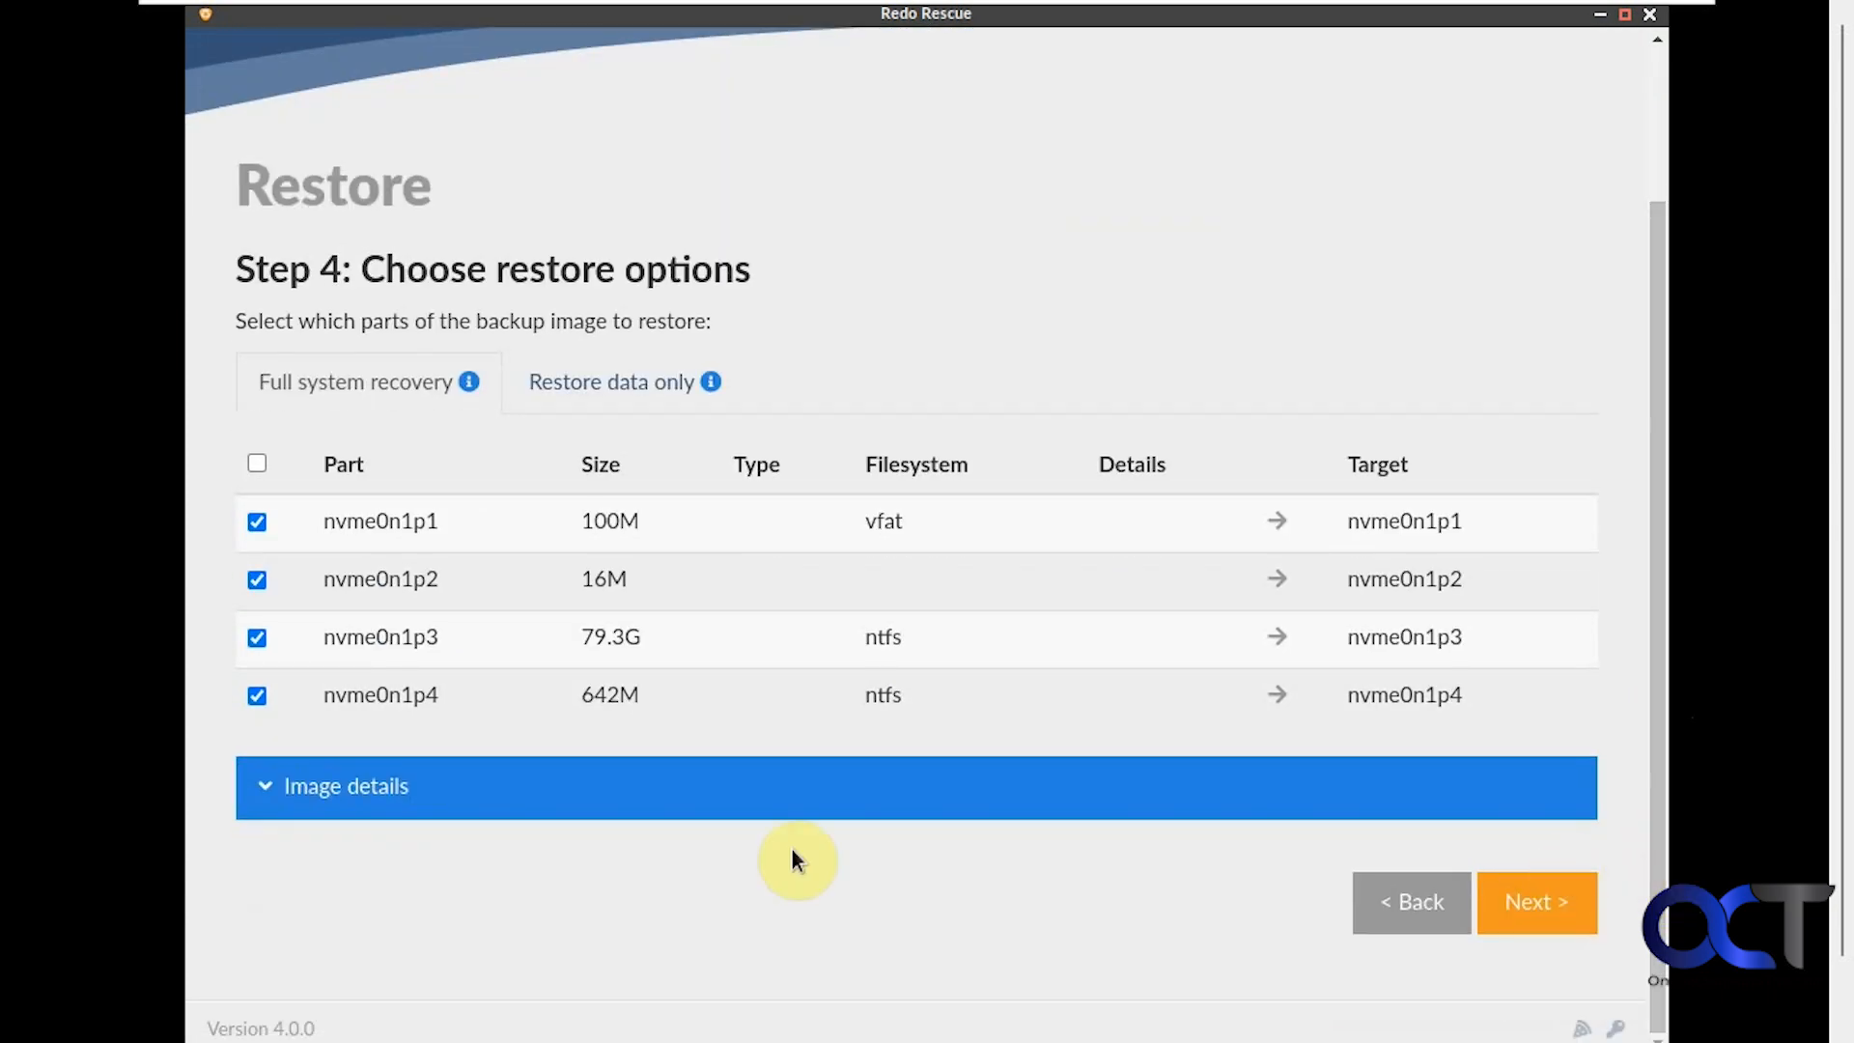
click(362, 799)
click(363, 800)
click(1524, 906)
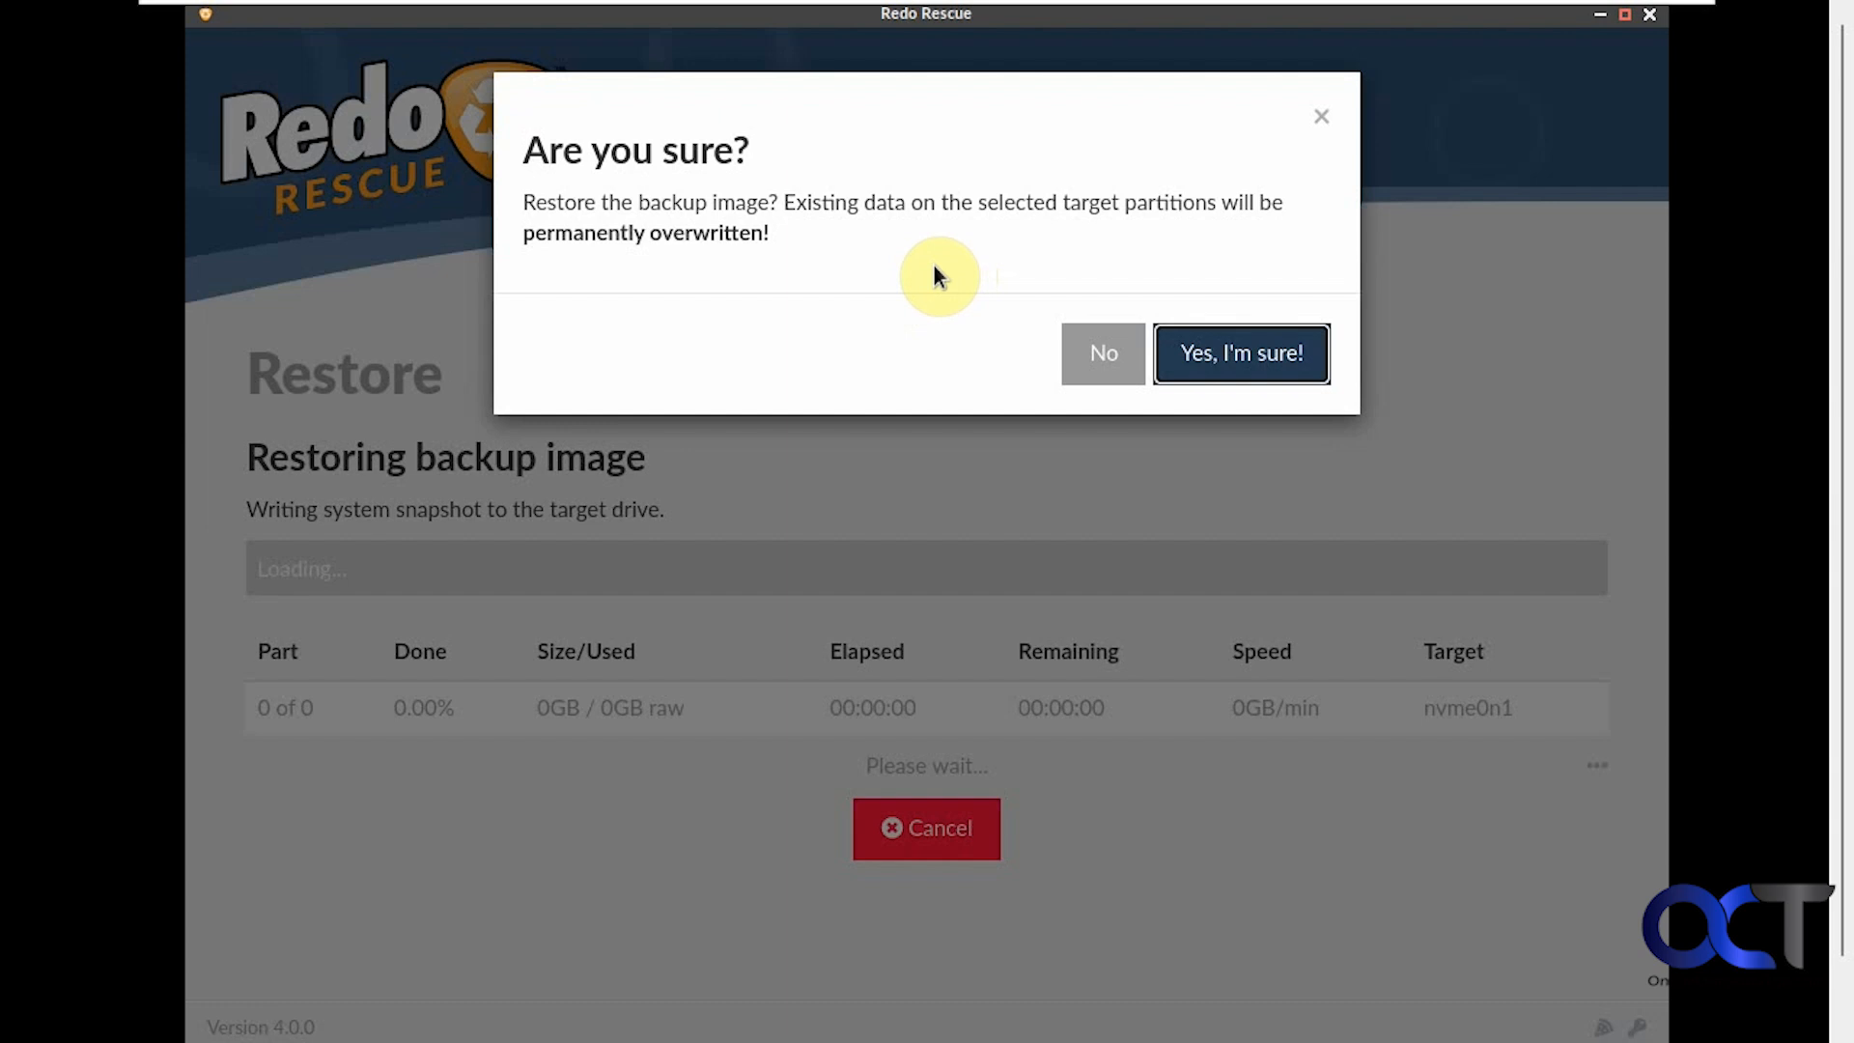
Confirm overwriting nvme0n1, then dismiss the Restore complete message after the 11:51 restore
click(1237, 355)
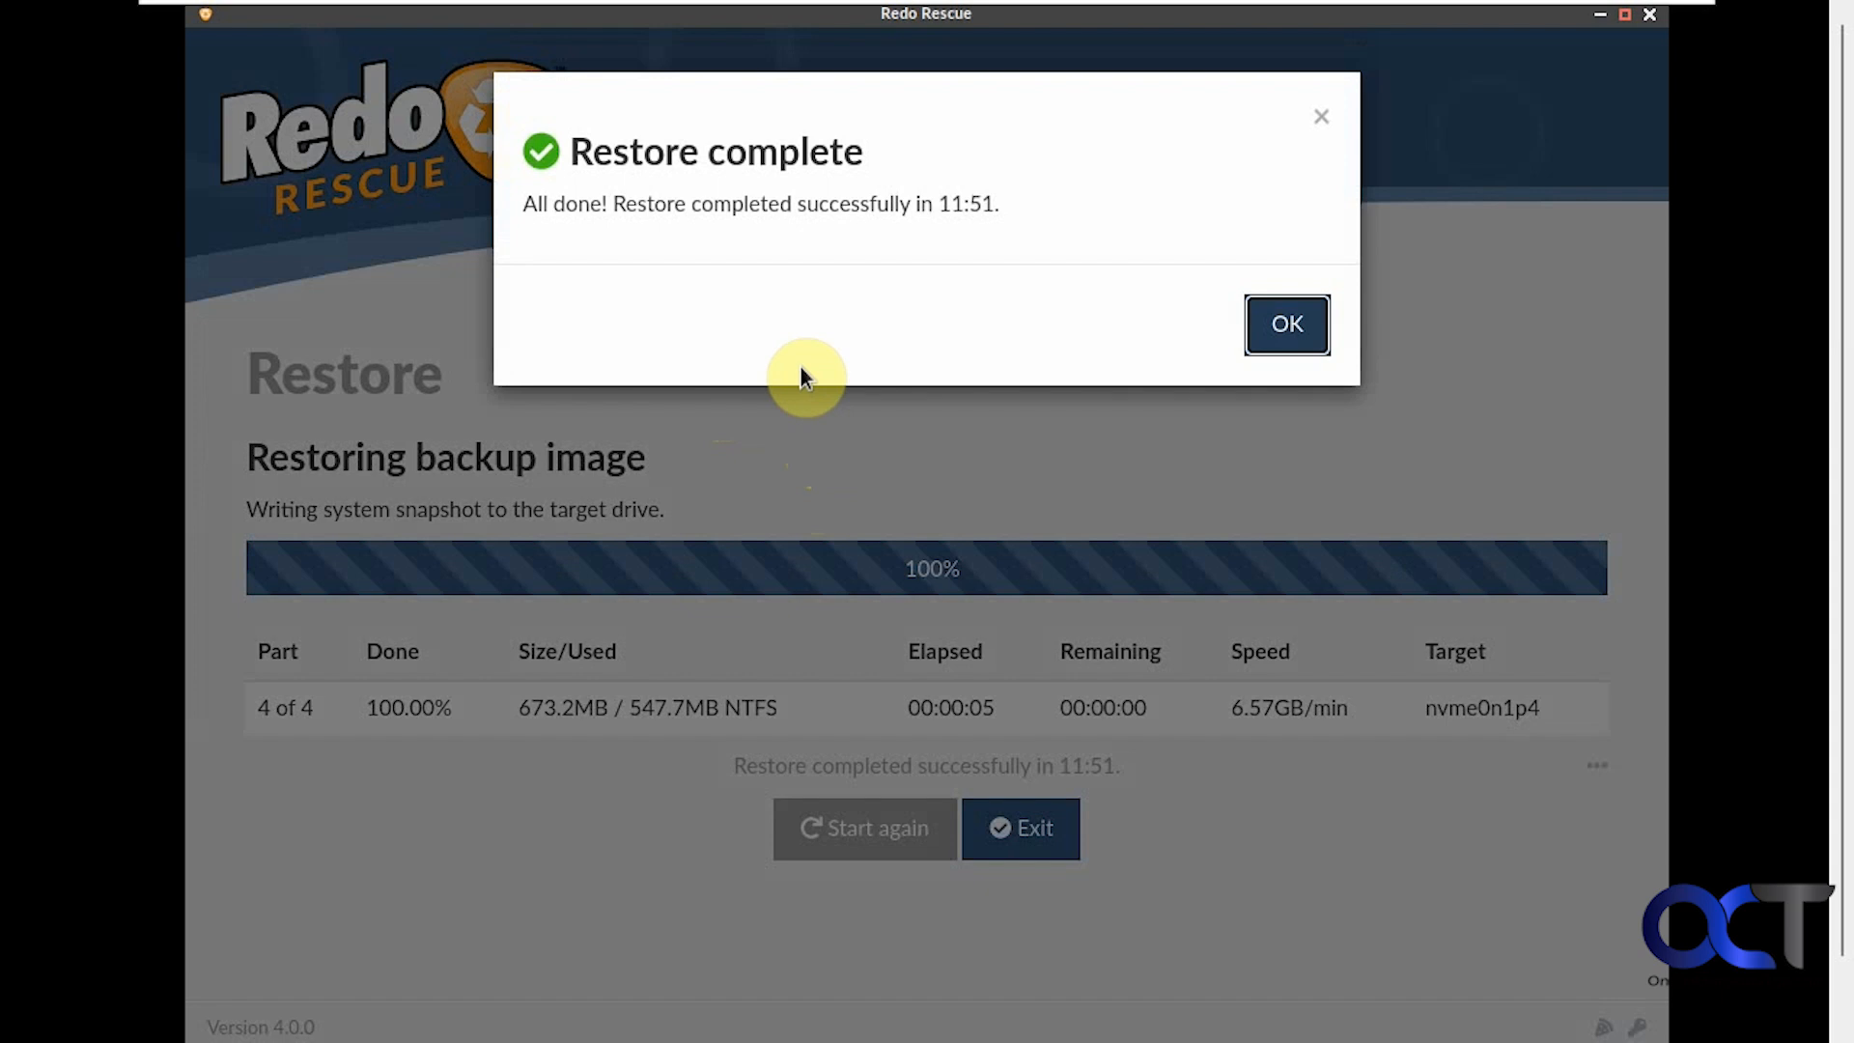
click(1284, 323)
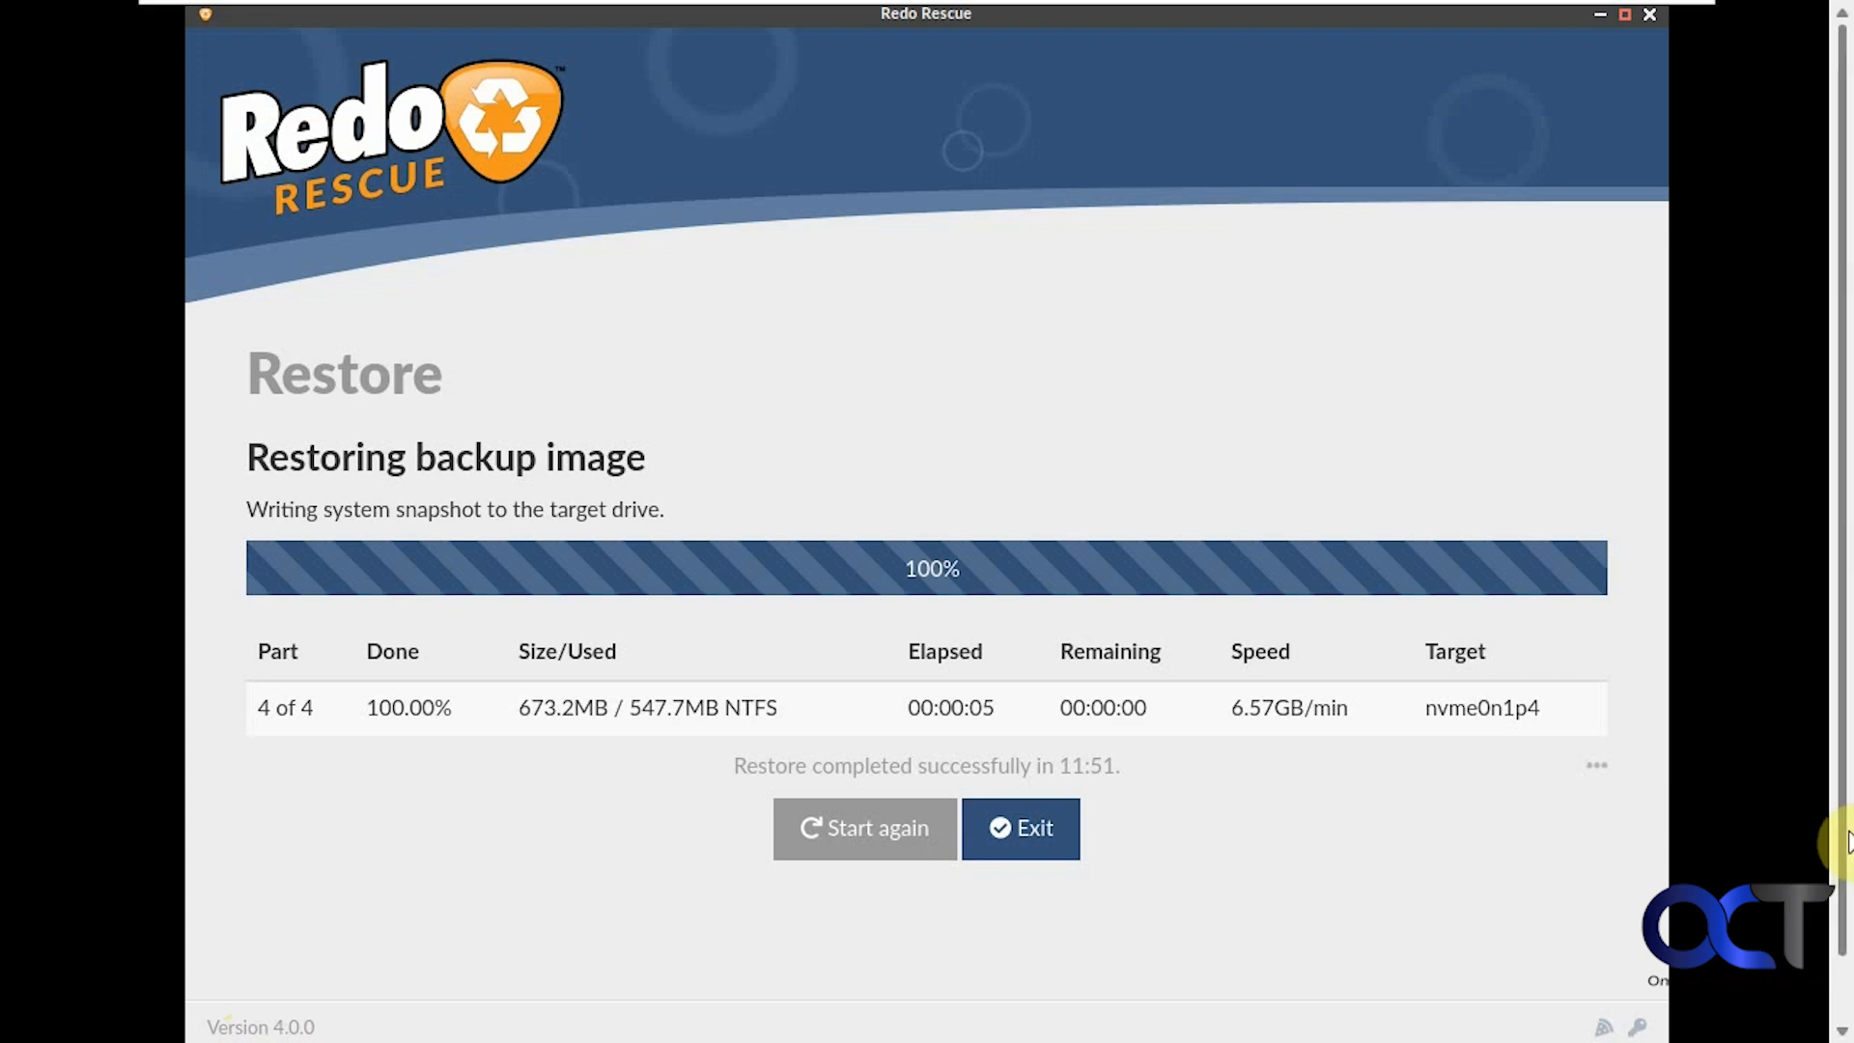
scroll(1840, 841, down, 1)
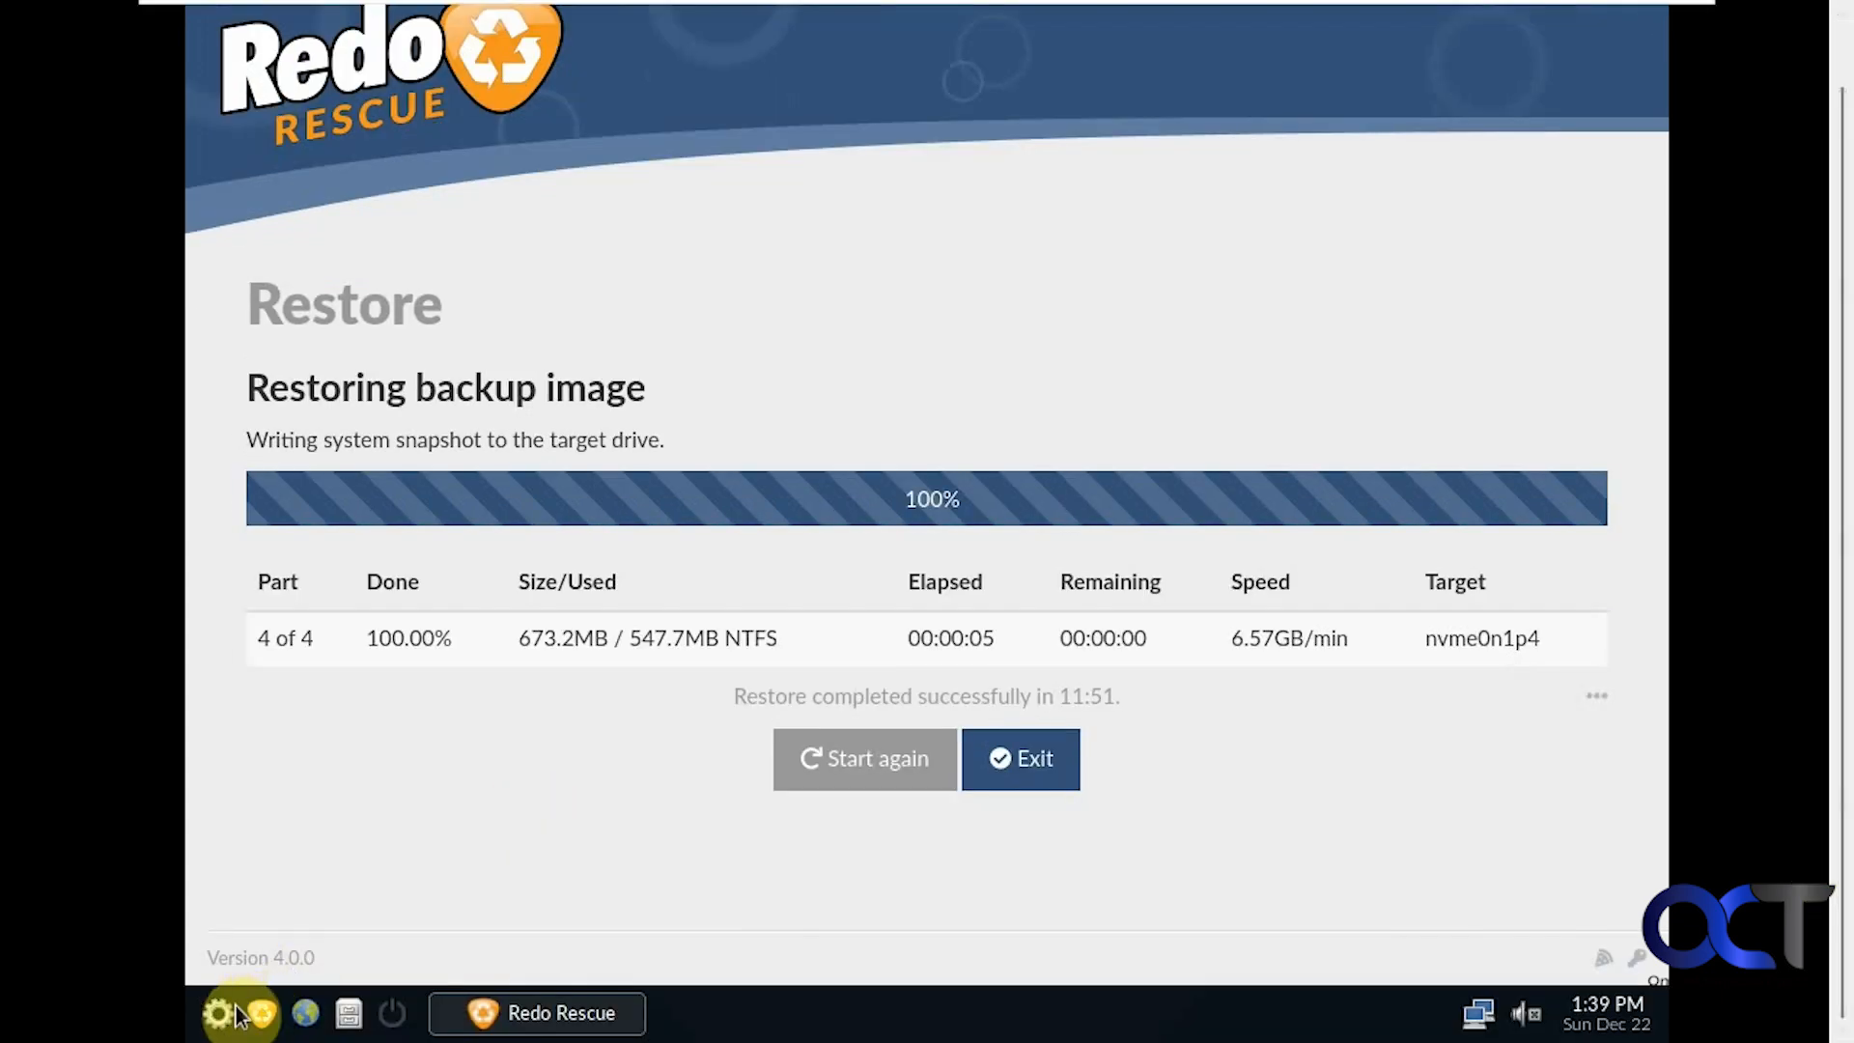
Shut down the Redo Rescue session and sign into Windows with the account PIN
click(391, 1013)
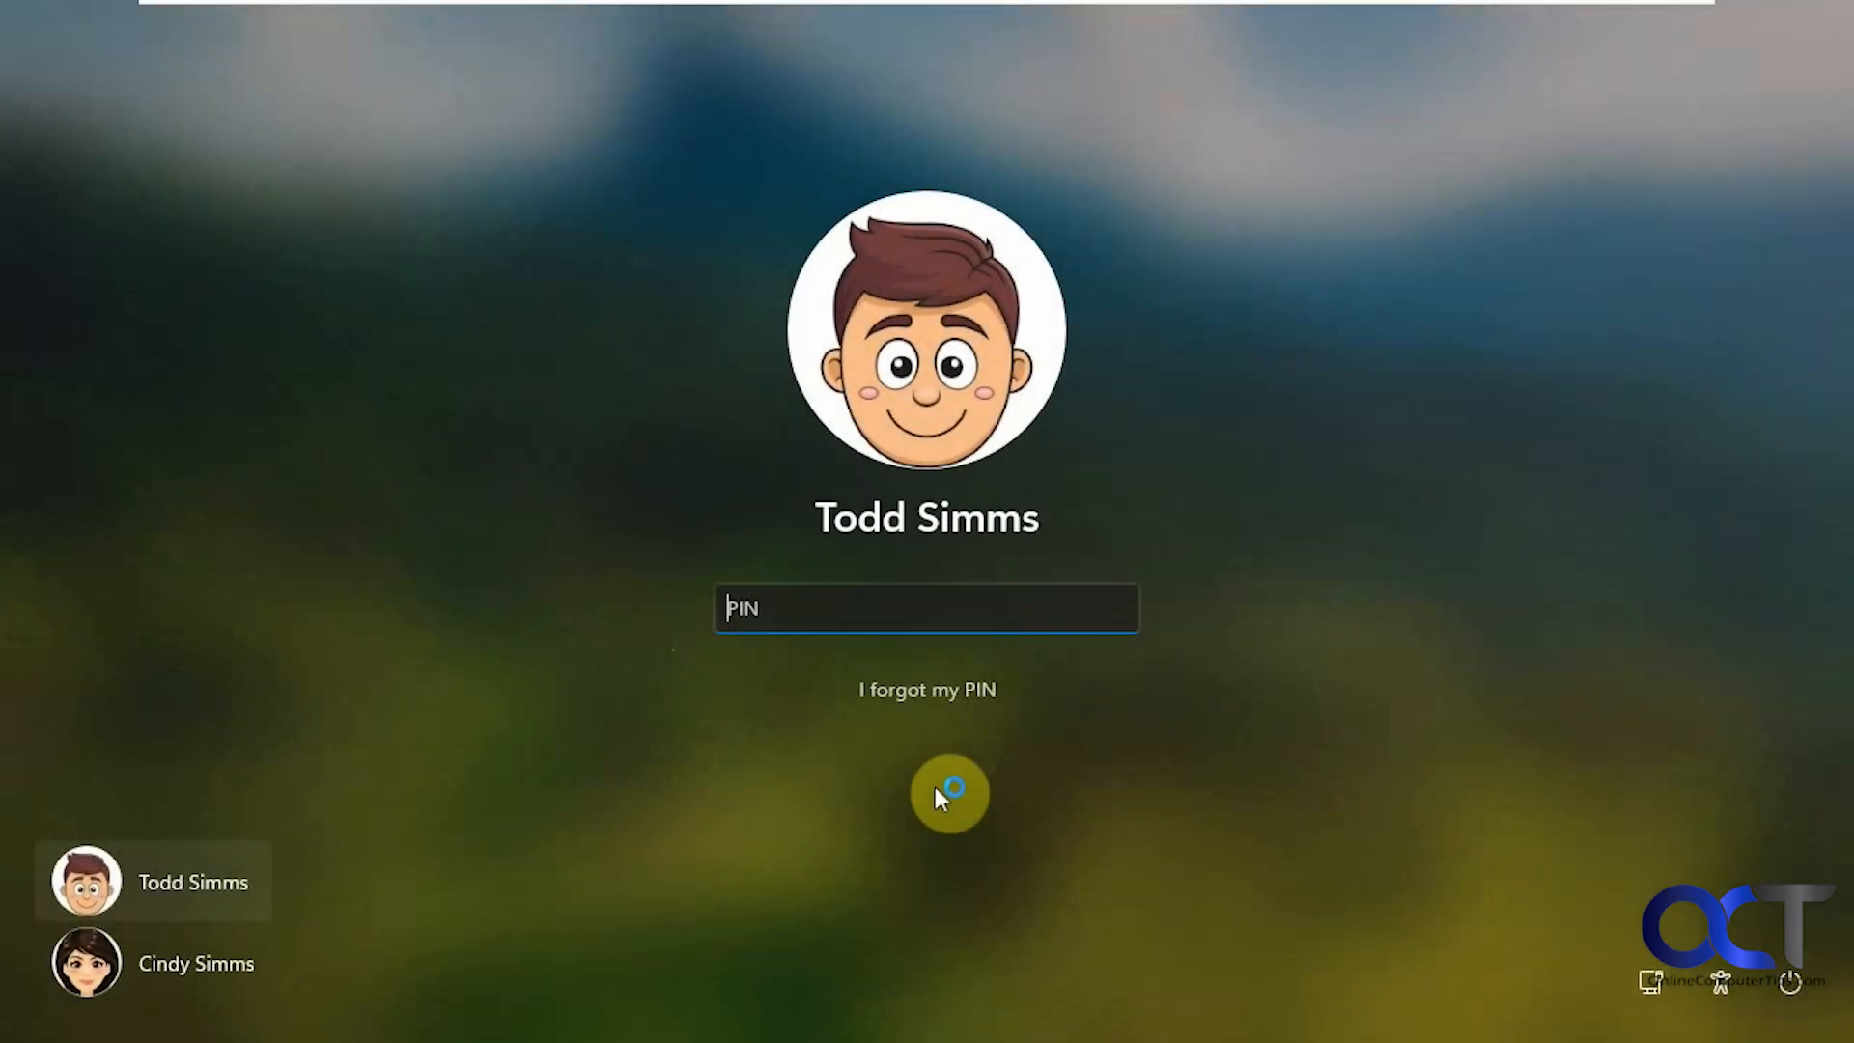
text(1234)
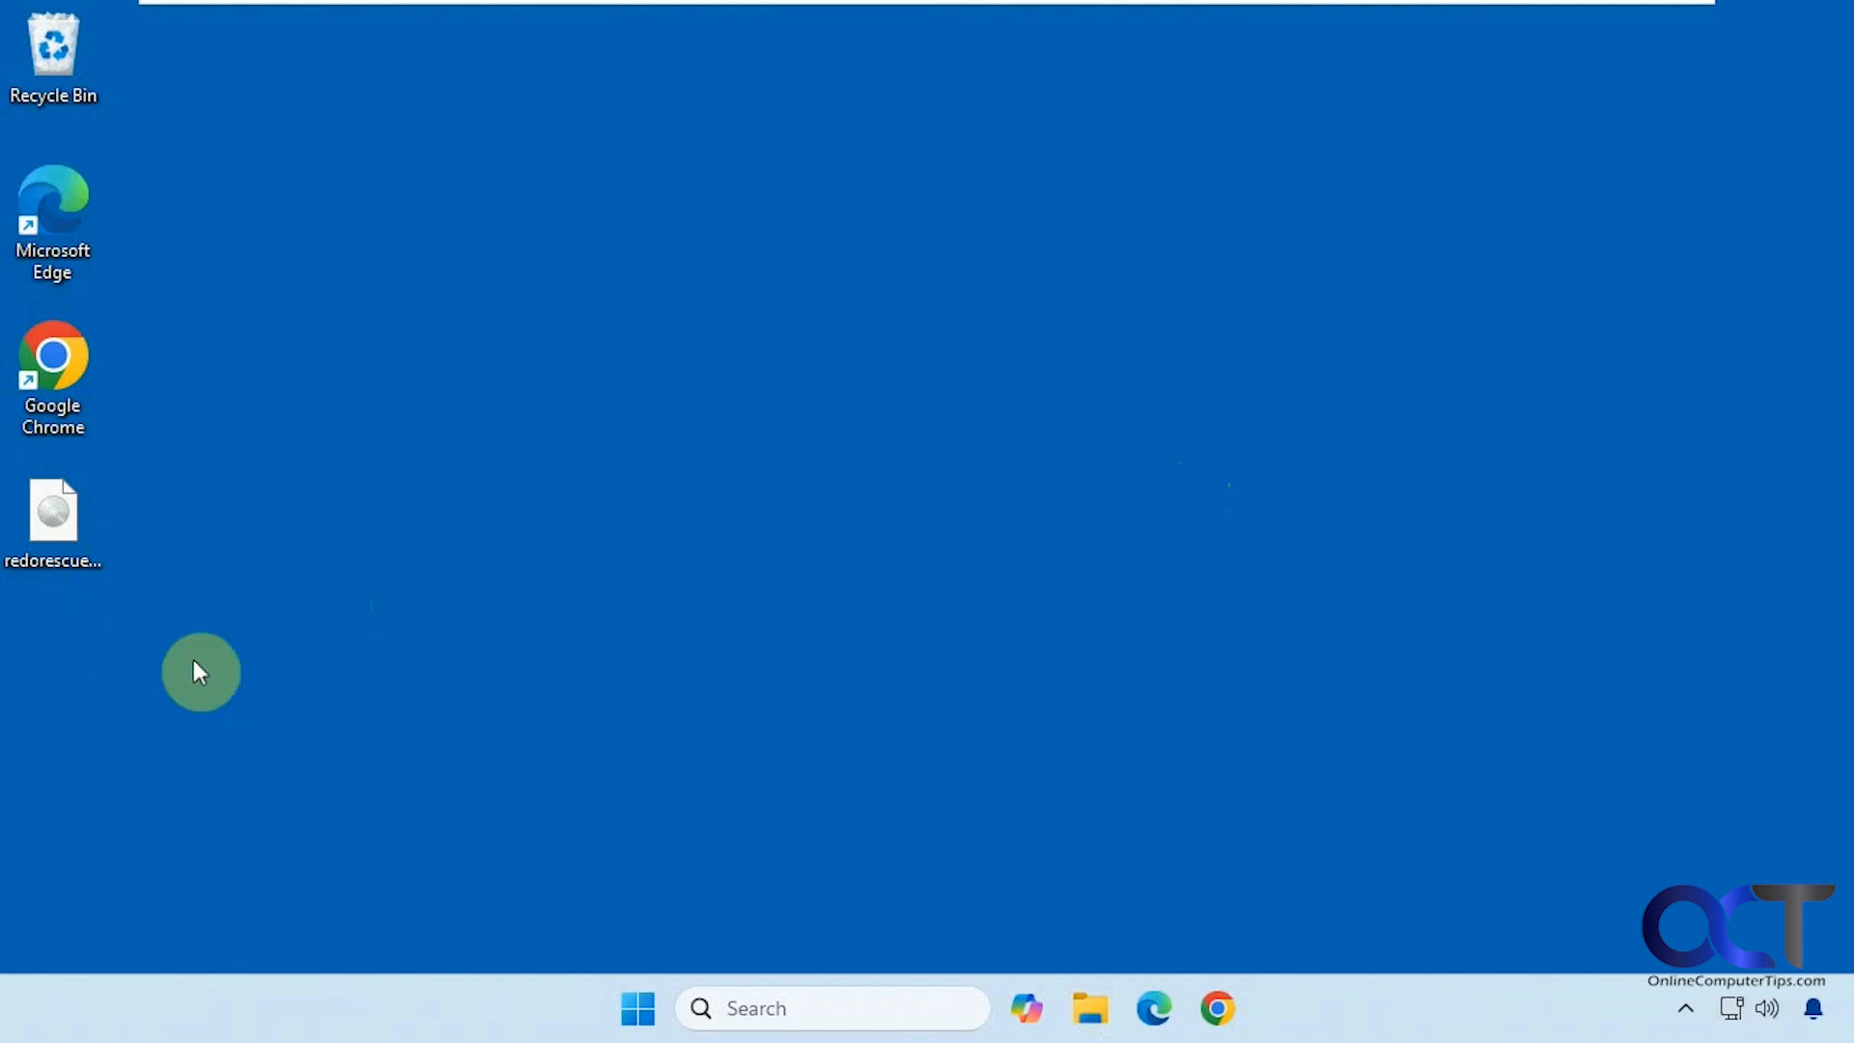
Open the Backup folder on Data (E:), scan its 18 files, and select the desktop ISO
click(1094, 1006)
click(503, 795)
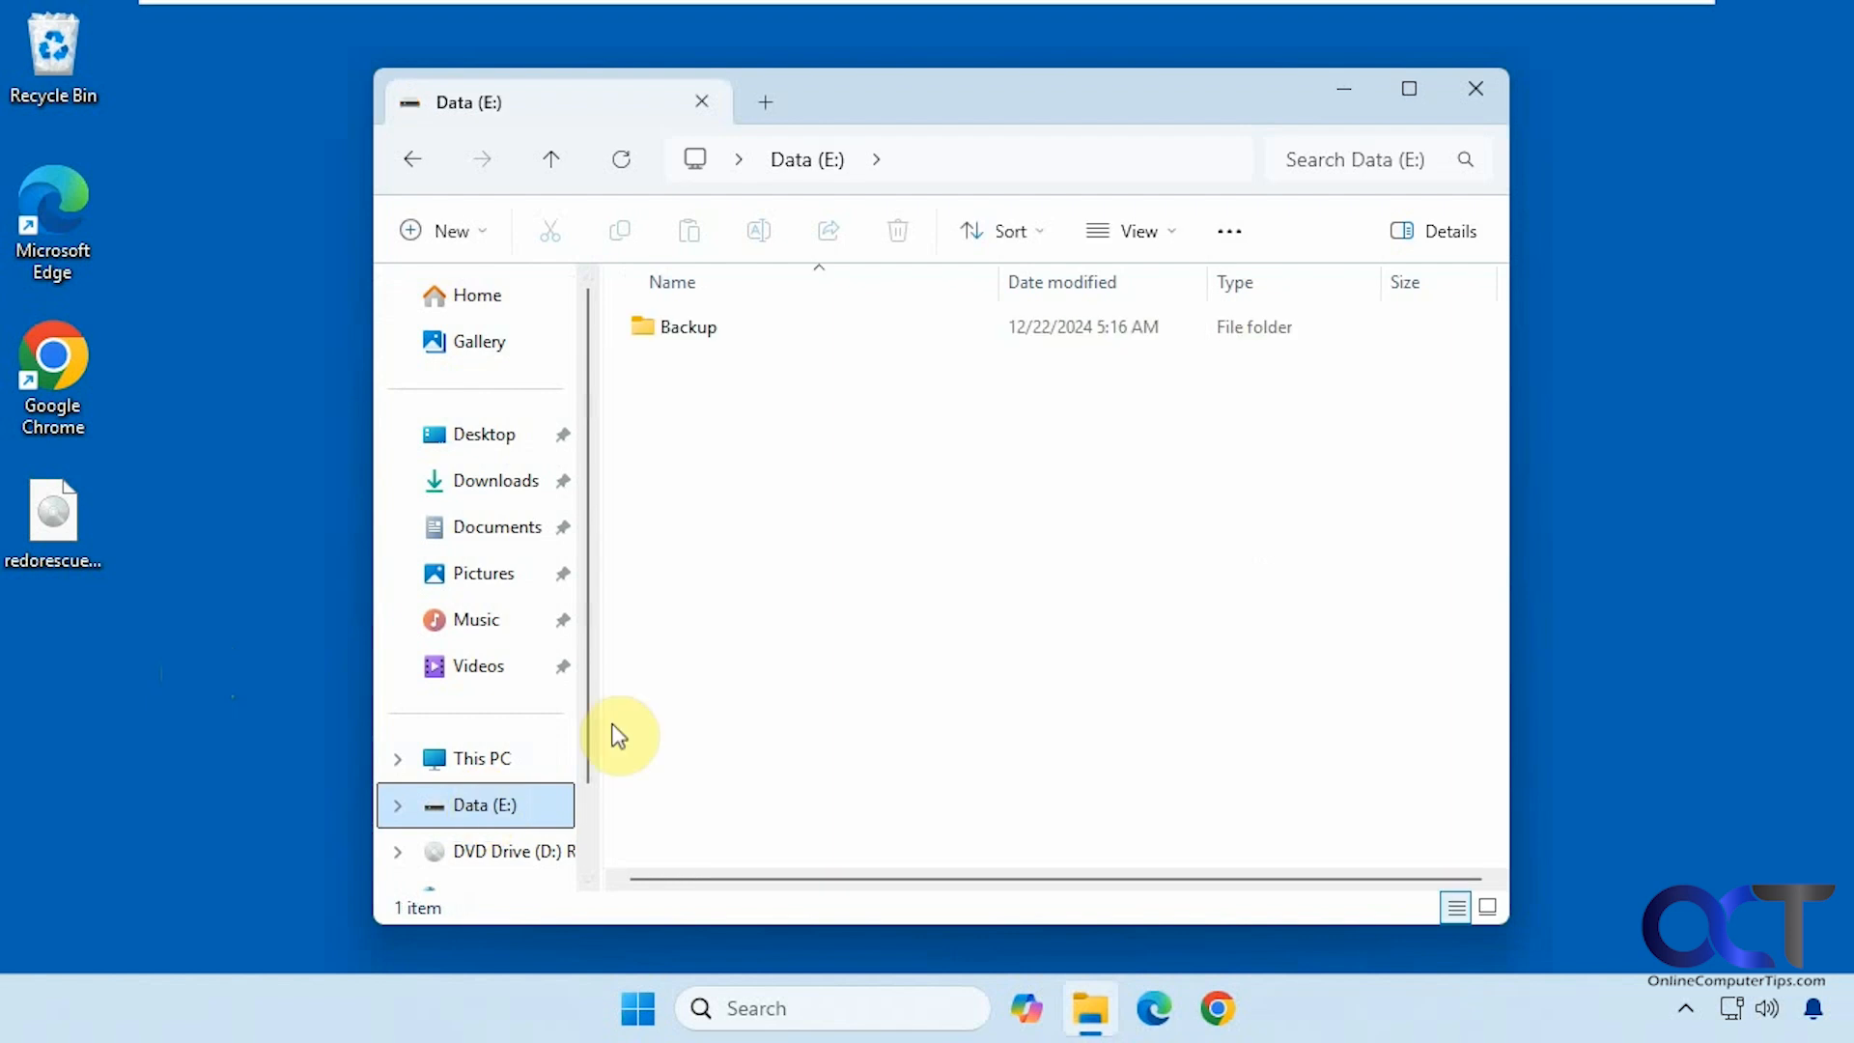
double_click(691, 331)
scroll(961, 627, down, 2)
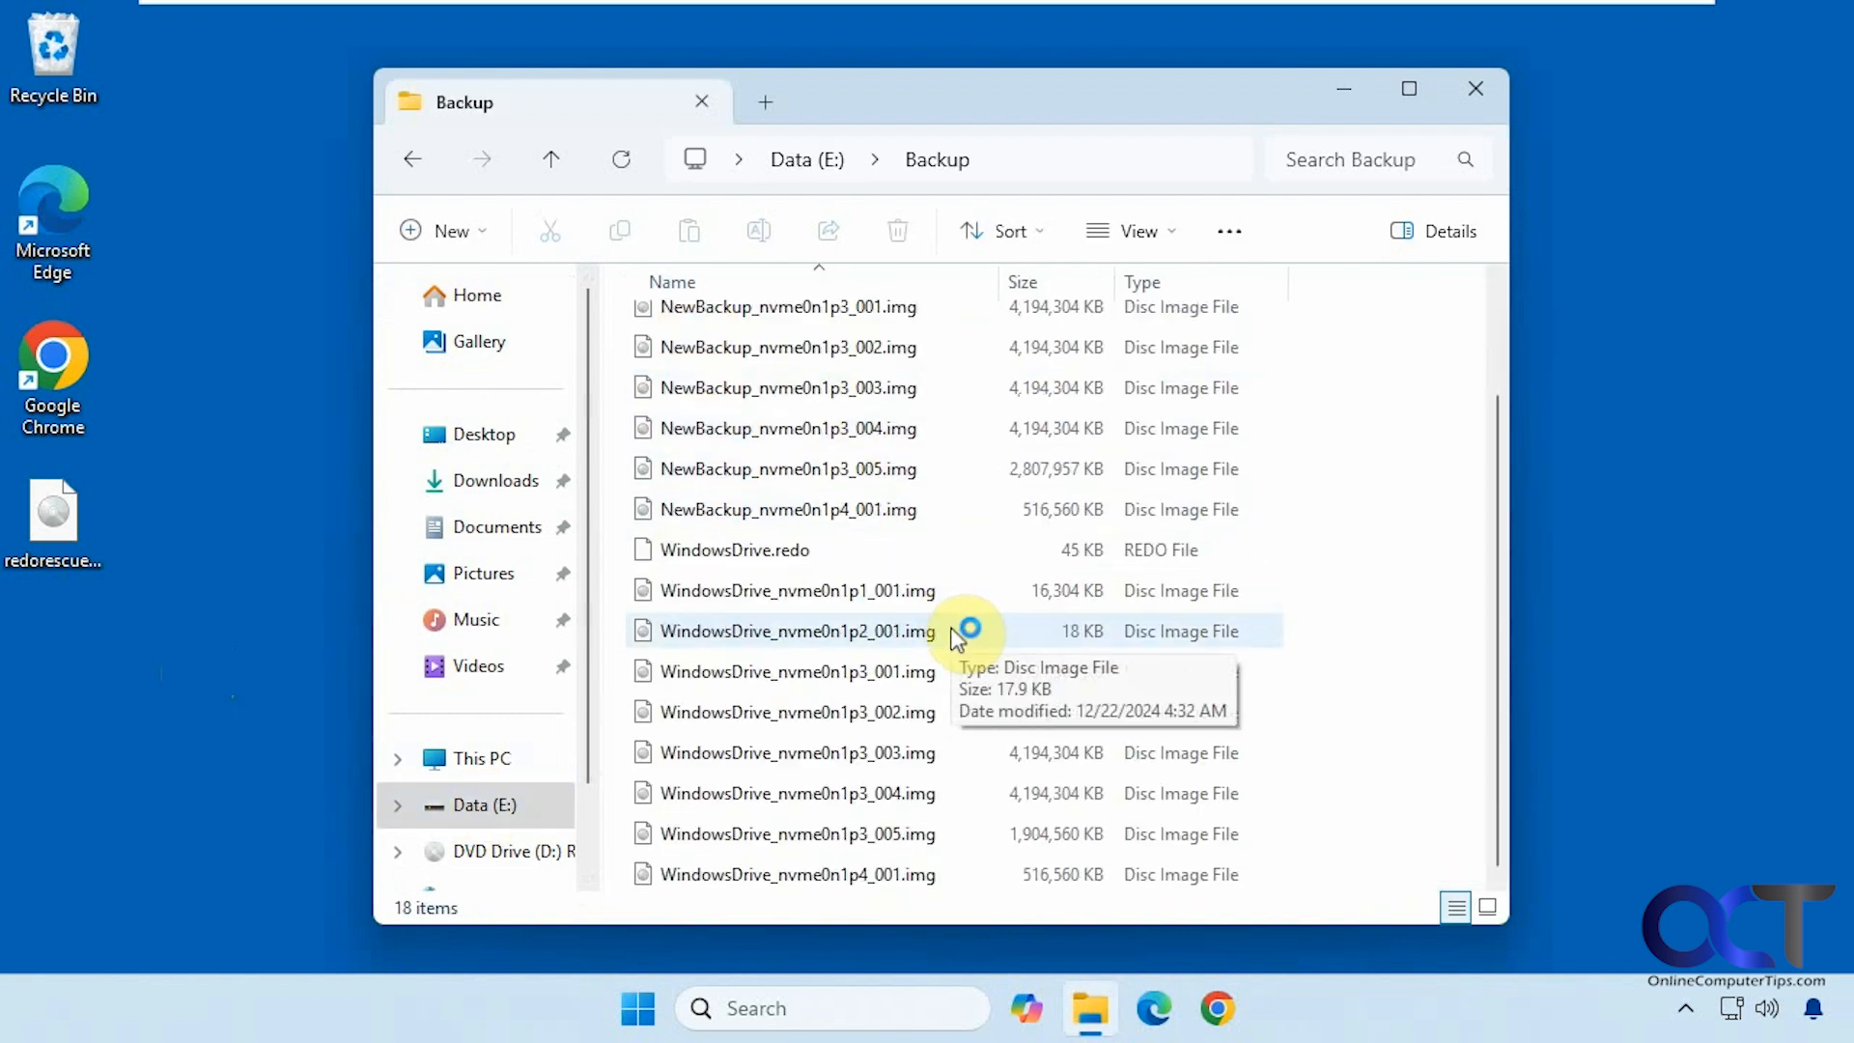
scroll(947, 642, up, 2)
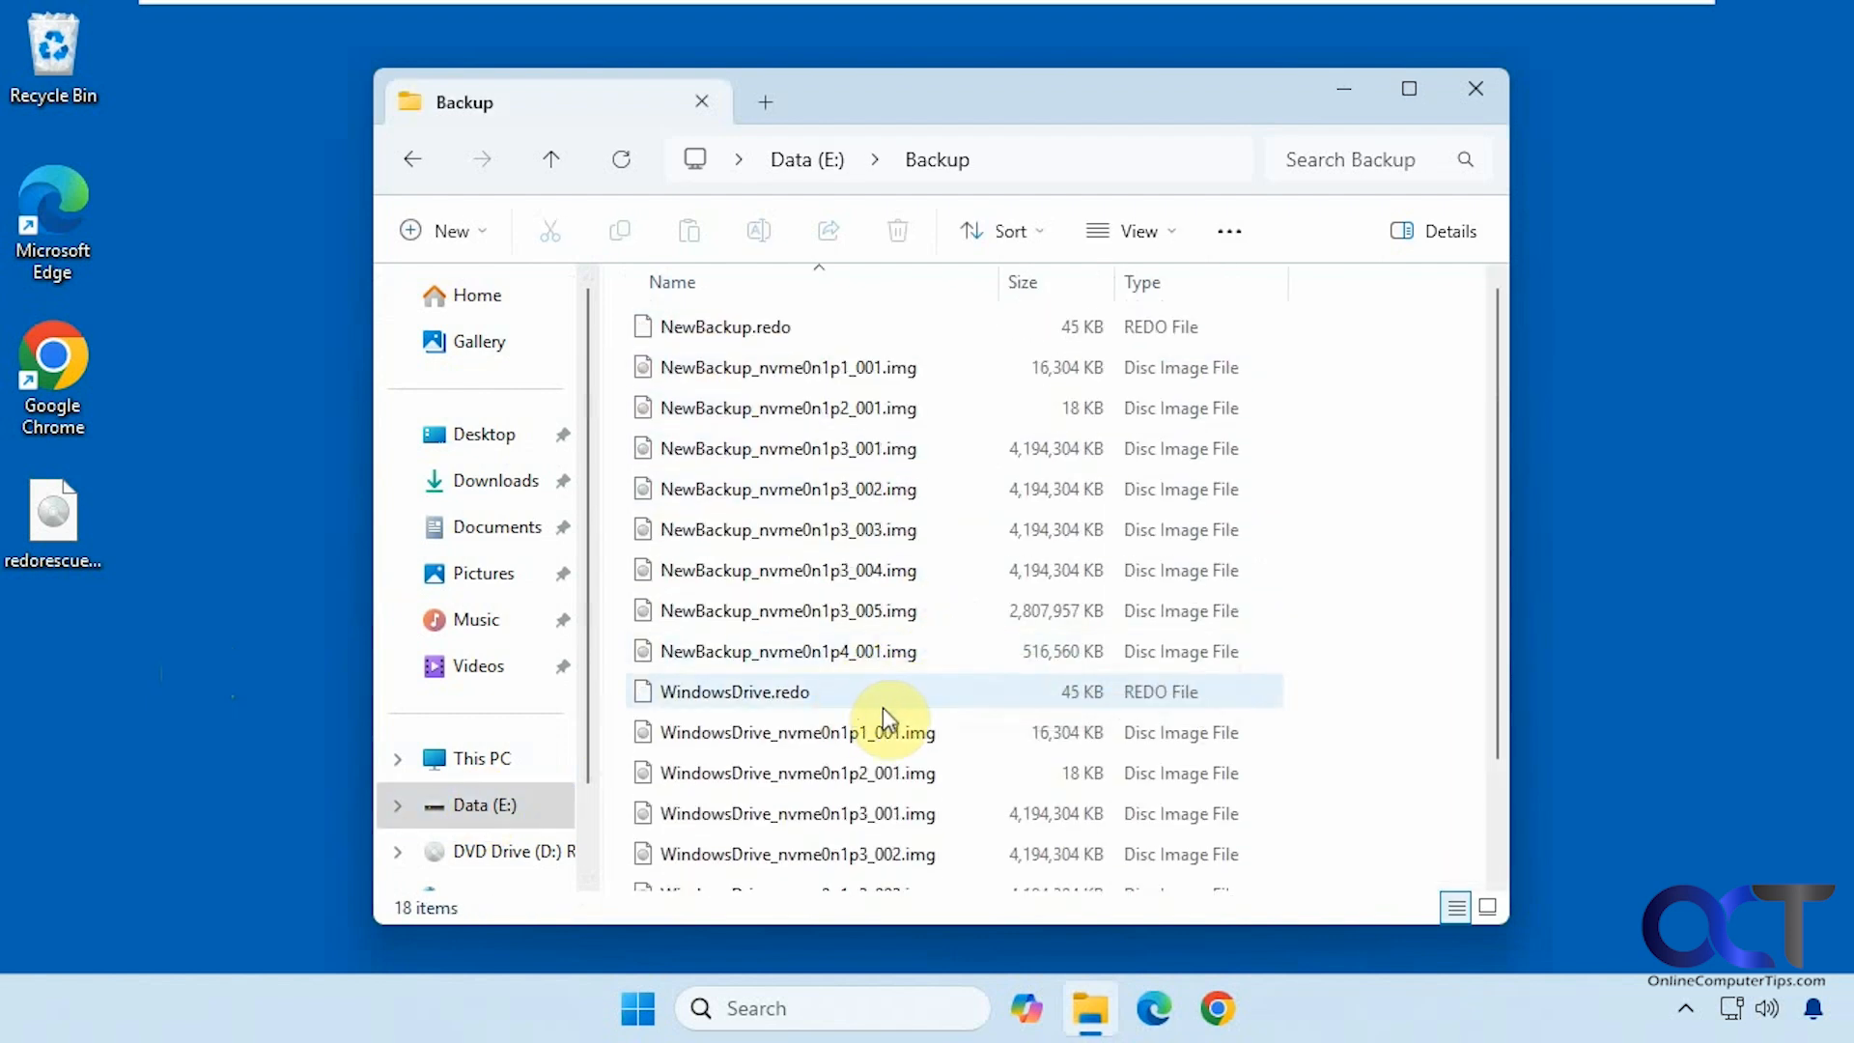
scroll(884, 713, down, 2)
scroll(889, 714, up, 2)
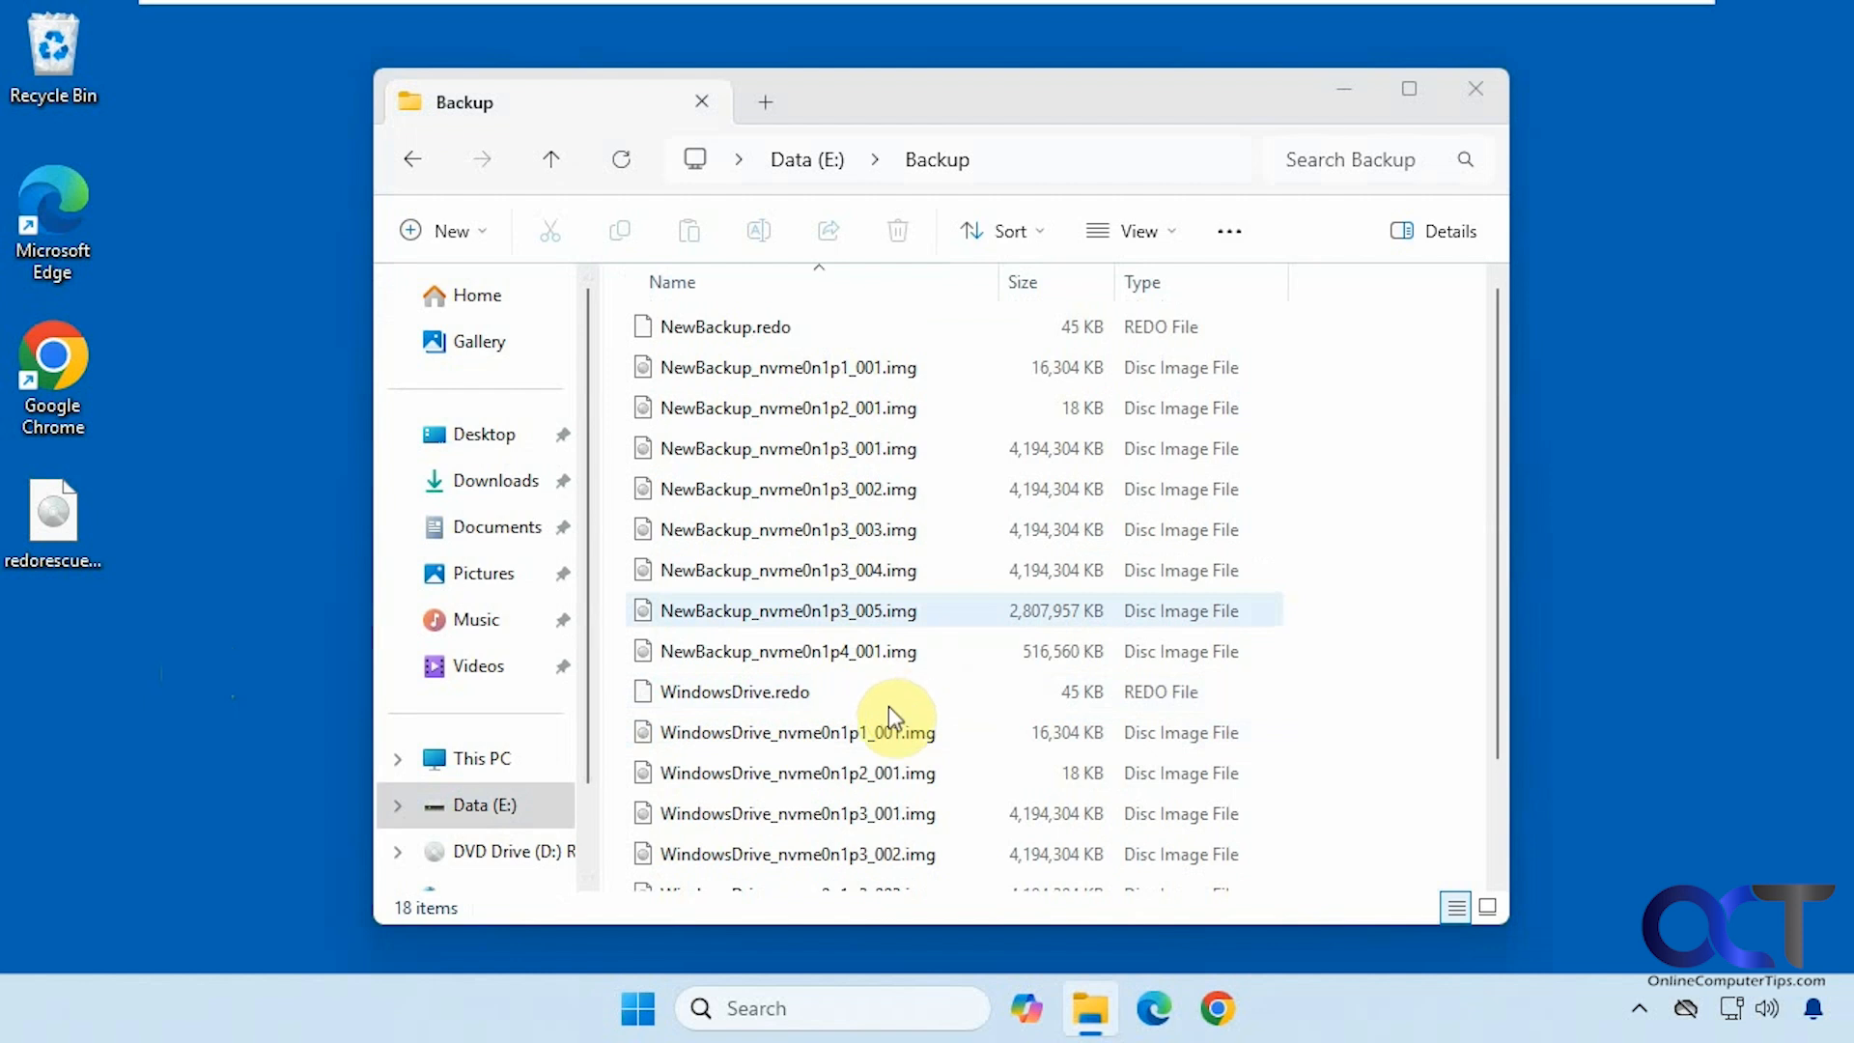
click(77, 564)
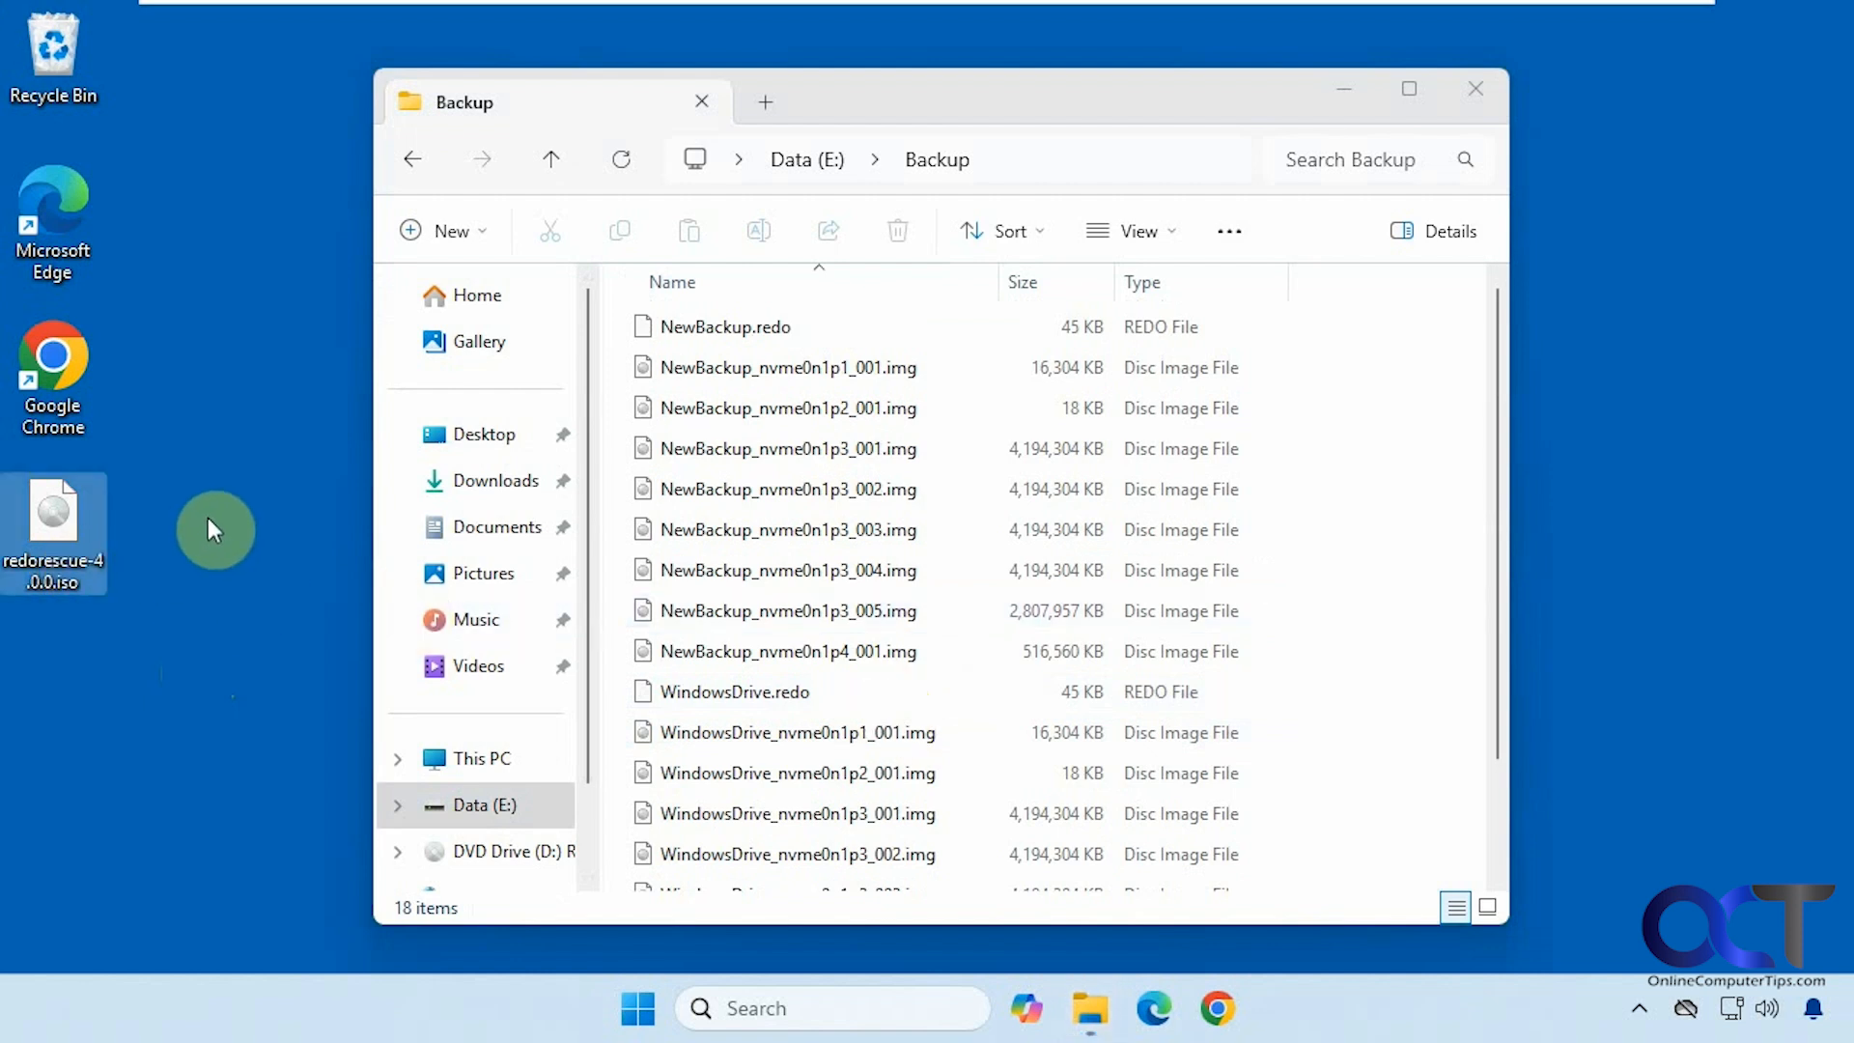